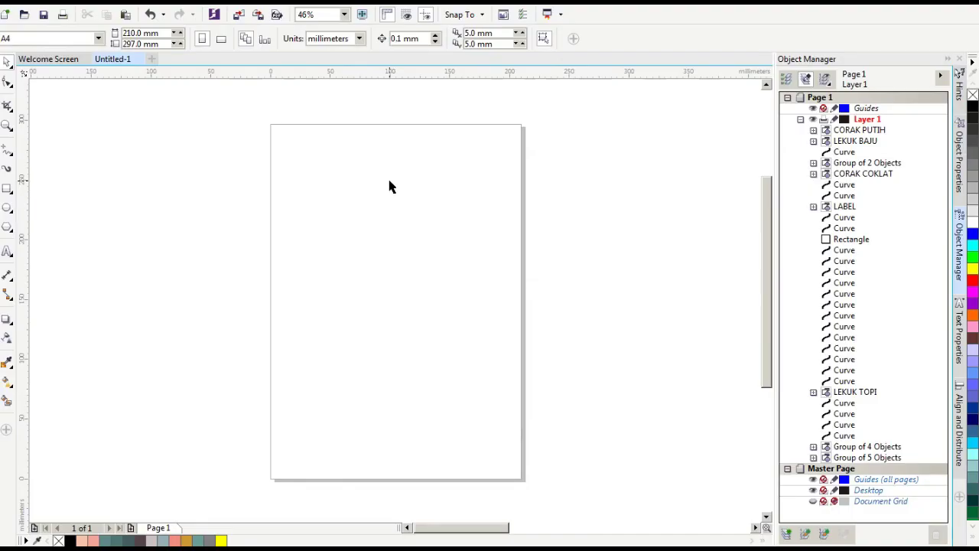
Fill the soldier's face and forearms with peach skin colour.
drag(171, 83, 648, 485)
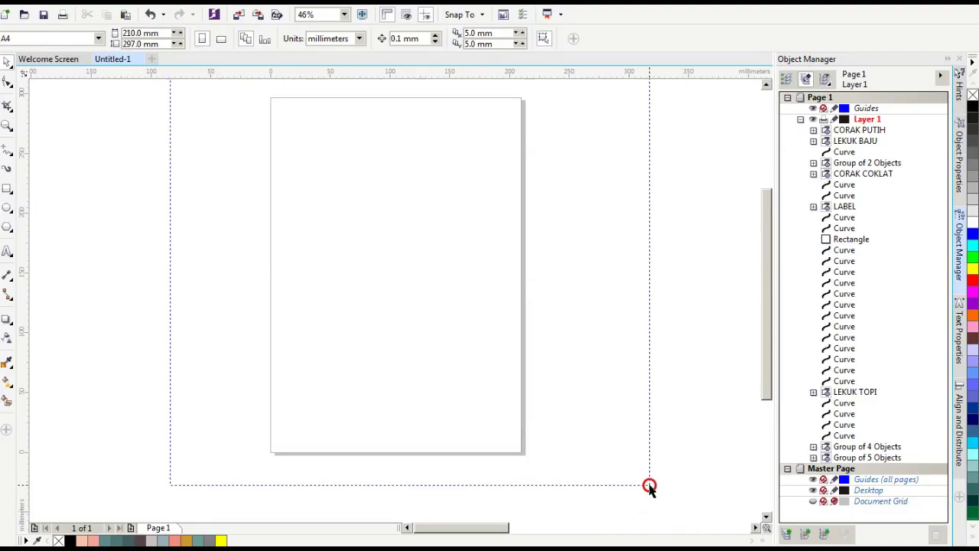
click(347, 15)
key(Return)
click(635, 225)
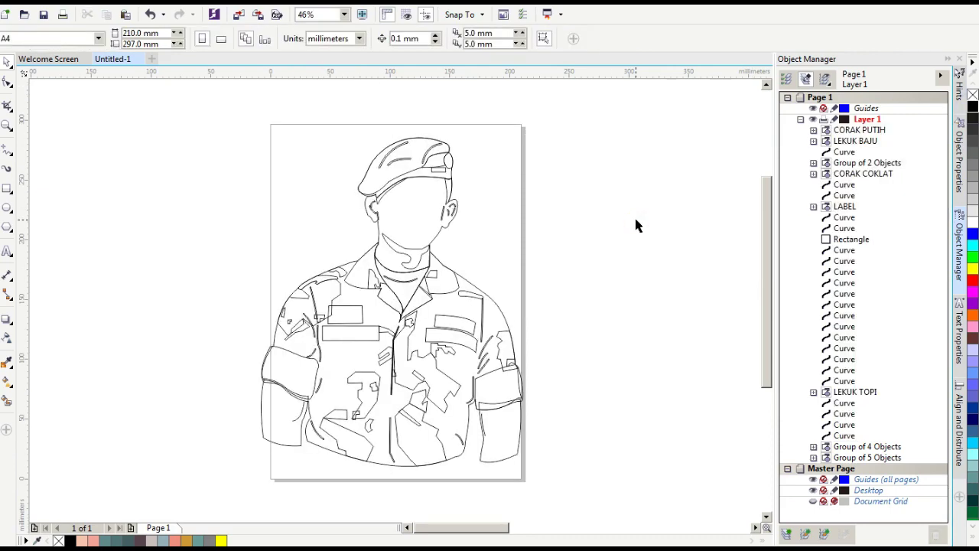
click(431, 218)
click(93, 540)
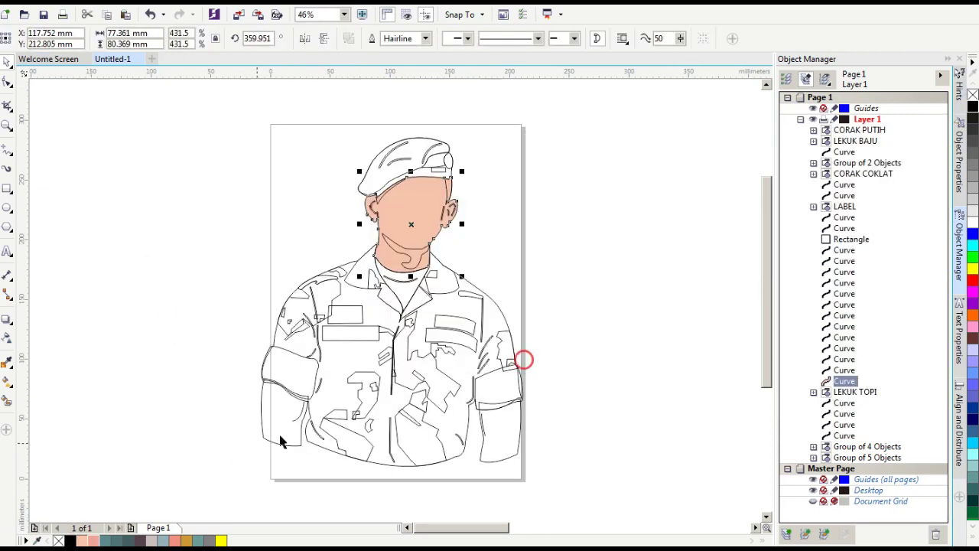
drag(92, 541, 279, 433)
click(501, 428)
click(93, 541)
Fill the shirt, beret and beret band dark teal.
drag(345, 102, 412, 155)
scroll(411, 156, up, 3)
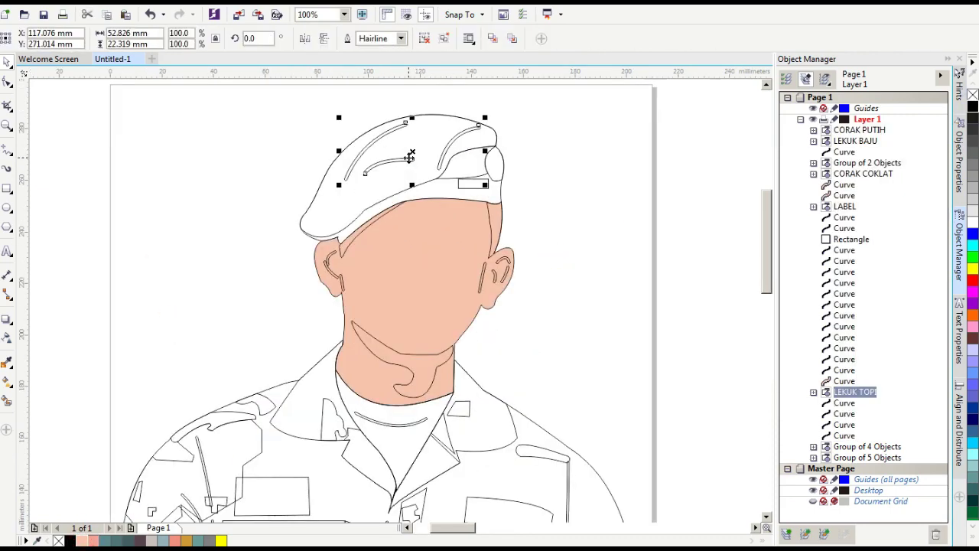
scroll(412, 155, down, 3)
key(Tab)
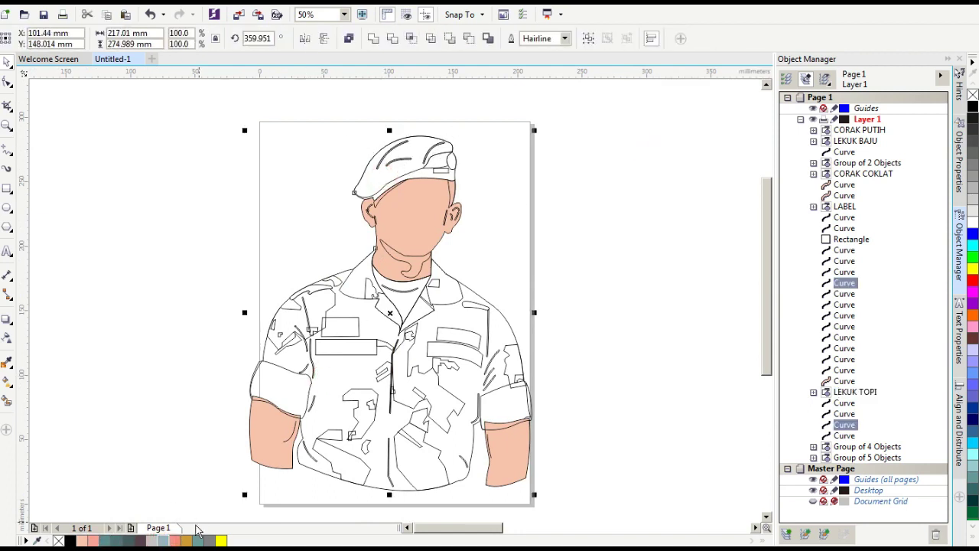
click(118, 540)
key(Tab)
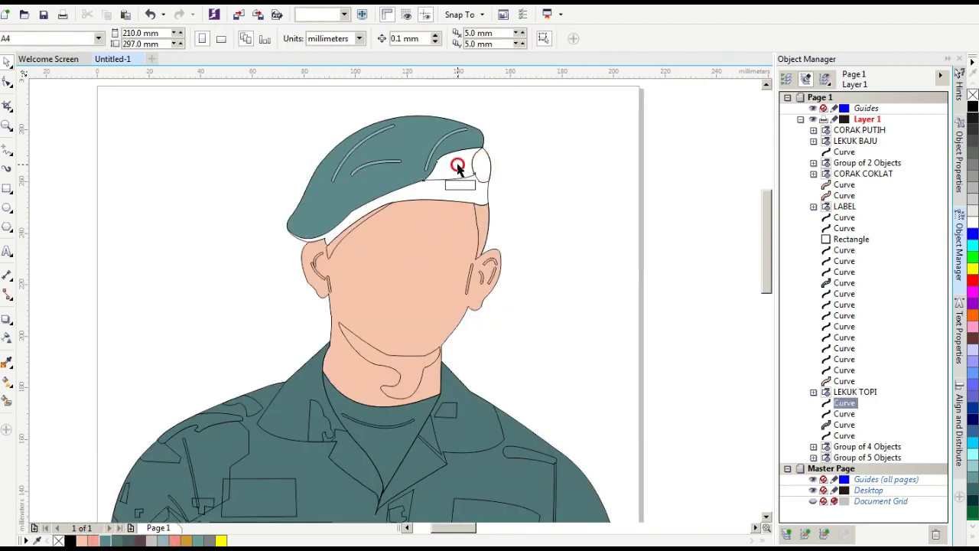
click(118, 539)
click(579, 197)
Colour the beret badge and bar yellow and the hair behind the ears dark.
click(438, 202)
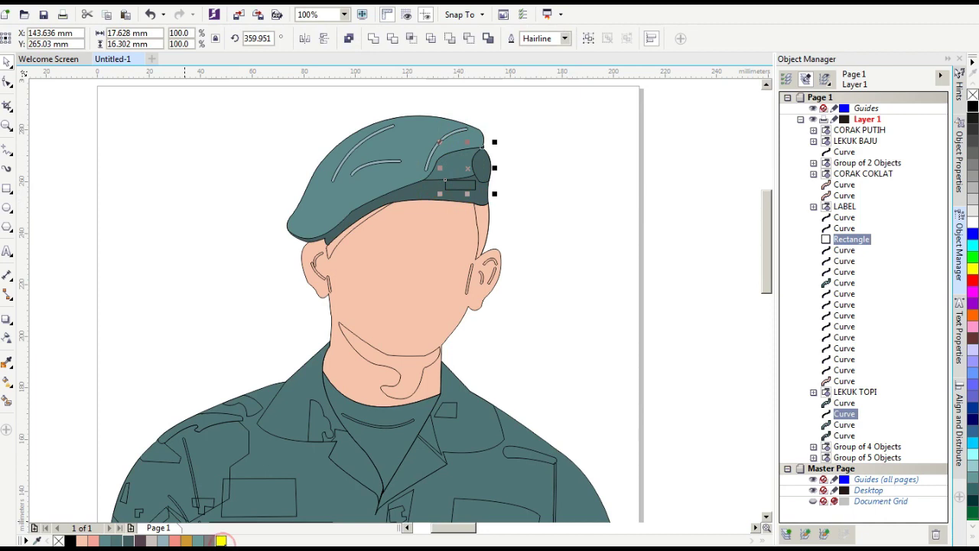
click(221, 540)
click(349, 233)
drag(526, 220, 330, 306)
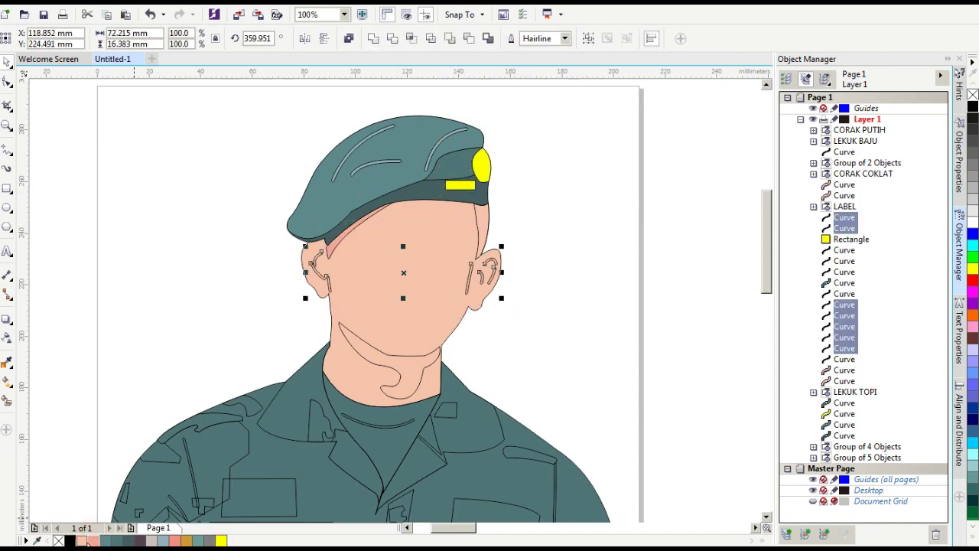
click(211, 540)
Fill the shirt labels grey and the CORAK COKLAT and CORAK PUTIH camouflage dark brown and light grey.
scroll(446, 291, down, 1)
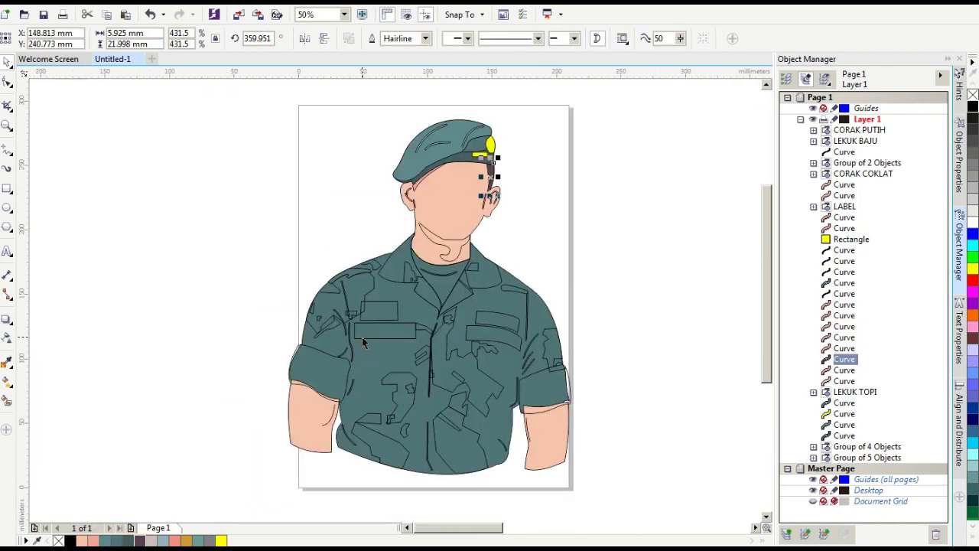
click(385, 331)
click(151, 540)
click(862, 174)
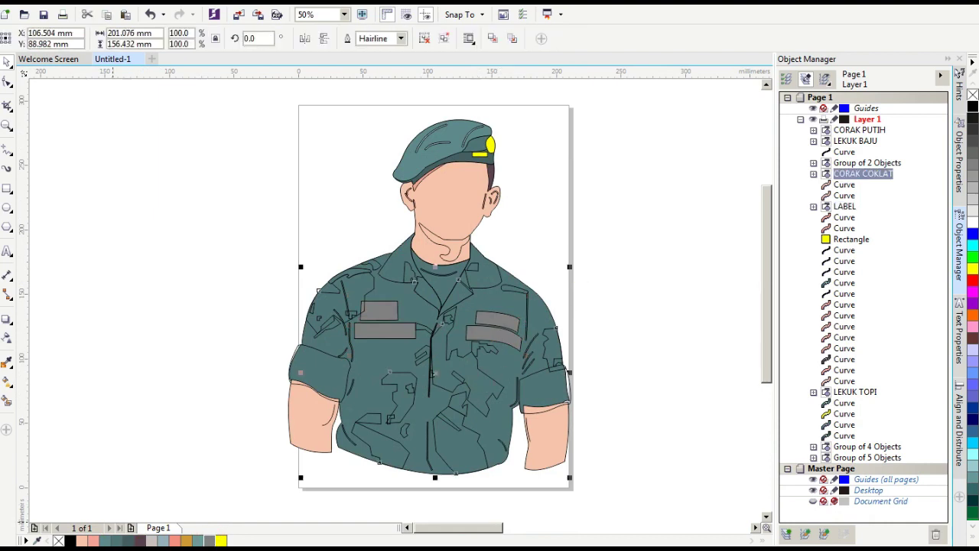
click(141, 540)
click(365, 419)
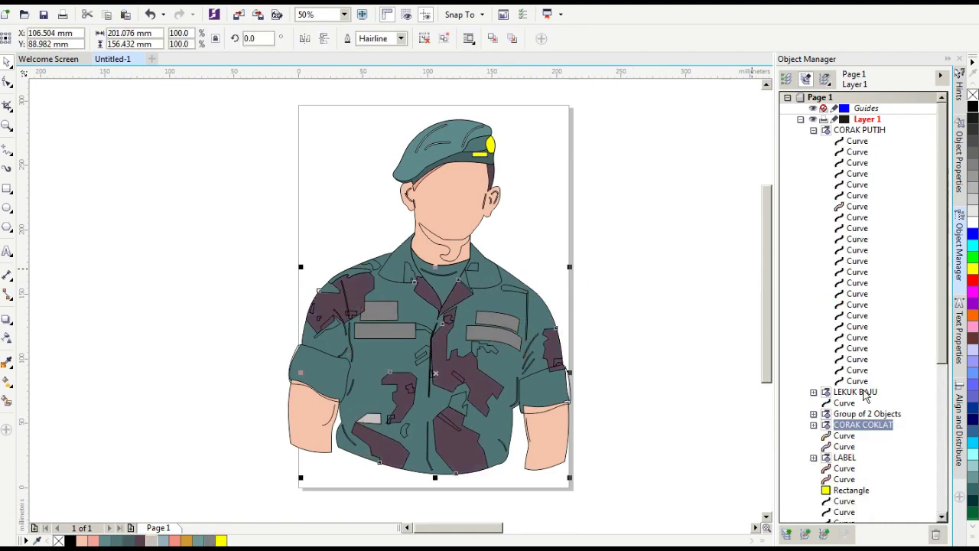
click(860, 130)
click(157, 539)
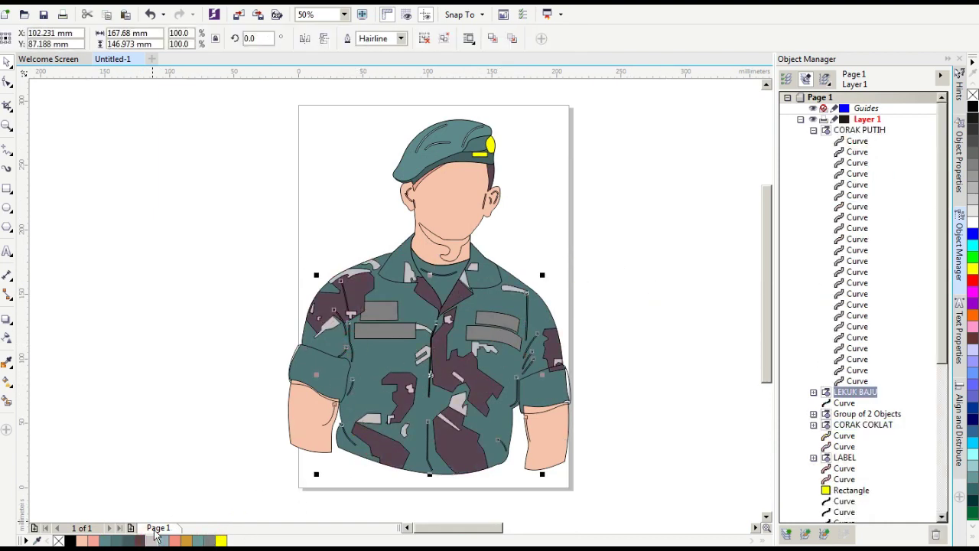
Give the neck curve and sleeve cuffs lighter colours.
key(Tab)
scroll(406, 298, up, 1)
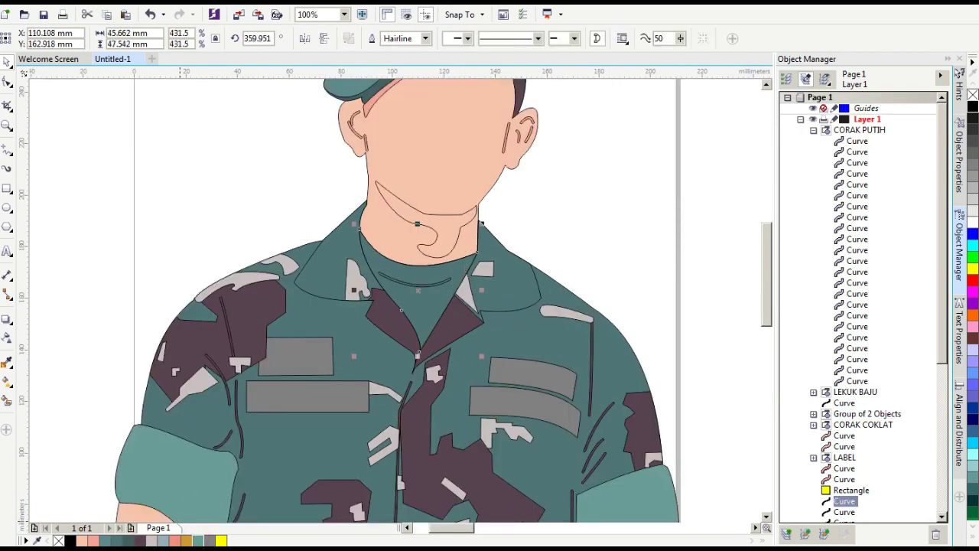
click(195, 540)
key(Tab)
scroll(196, 510, down, 1)
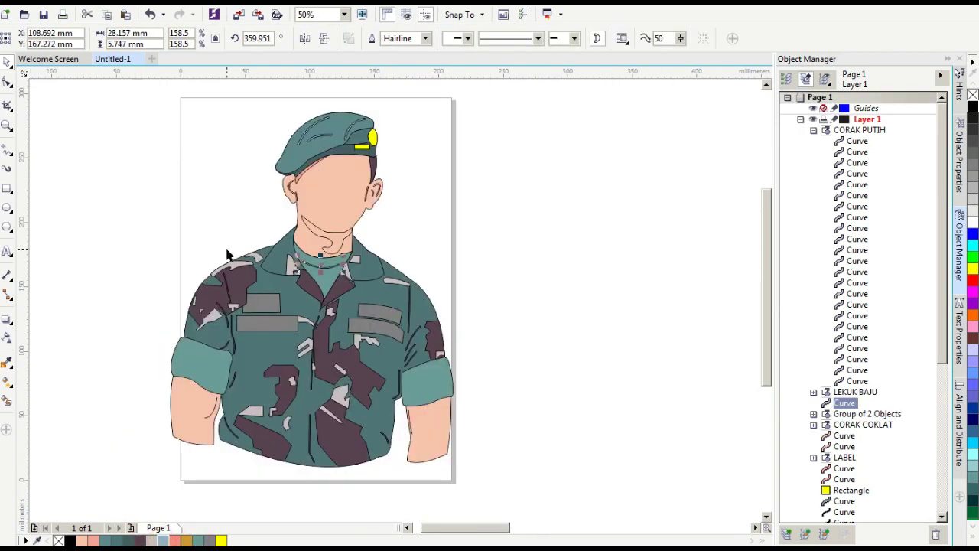
click(160, 540)
key(Tab)
scroll(459, 291, up, 2)
scroll(443, 294, down, 1)
scroll(438, 298, up, 1)
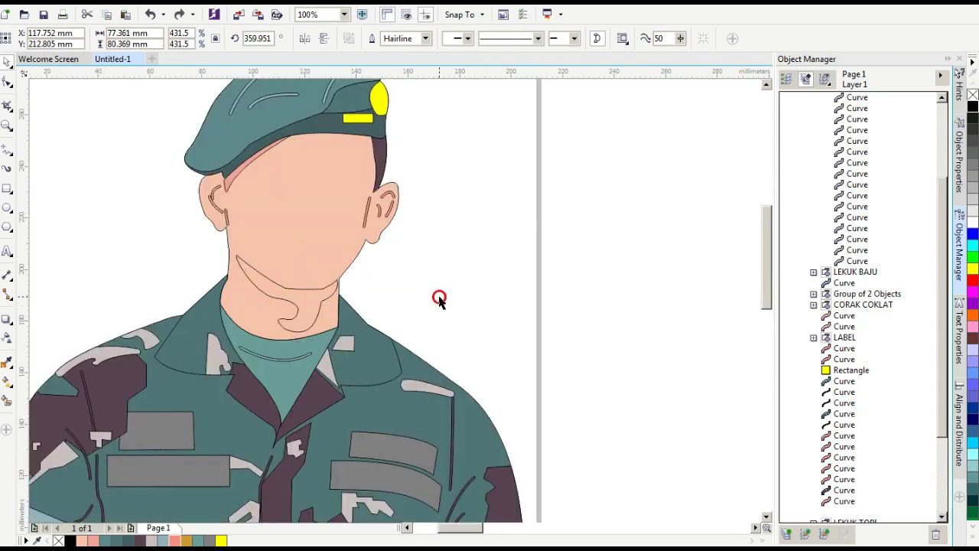
scroll(438, 298, down, 2)
Fit the whole drawing in view, then paste the character outline into a new document.
key(ctrl+a)
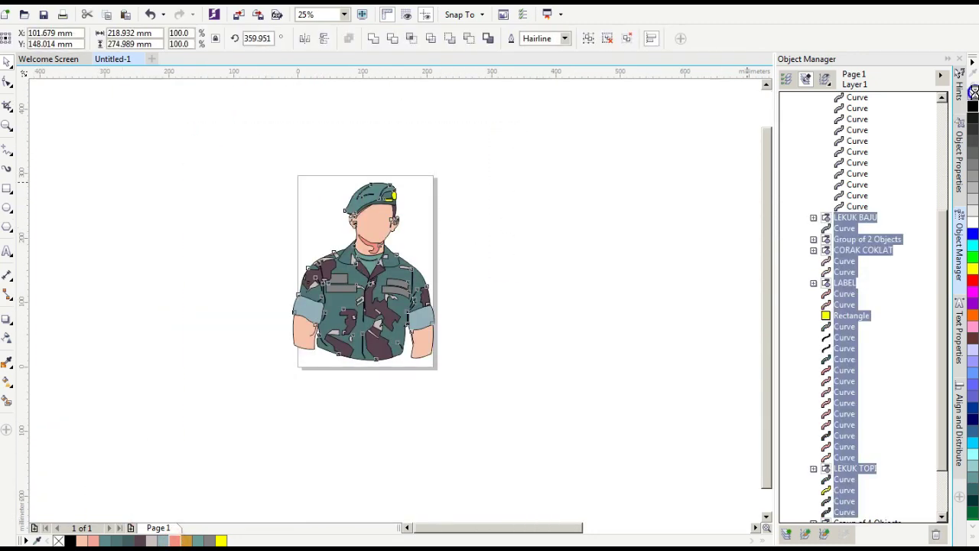
key(F4)
click(344, 15)
click(310, 47)
click(534, 182)
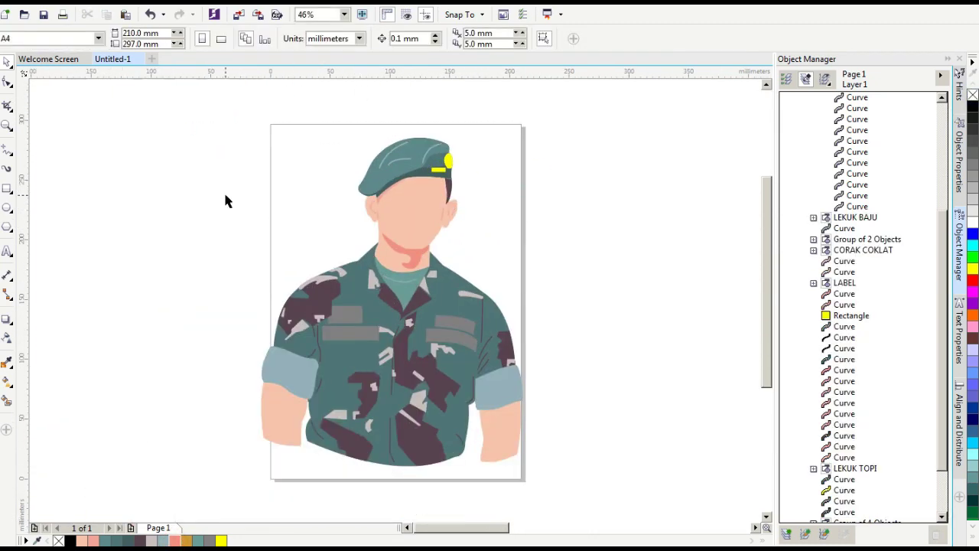
key(ctrl+n)
key(ctrl+v)
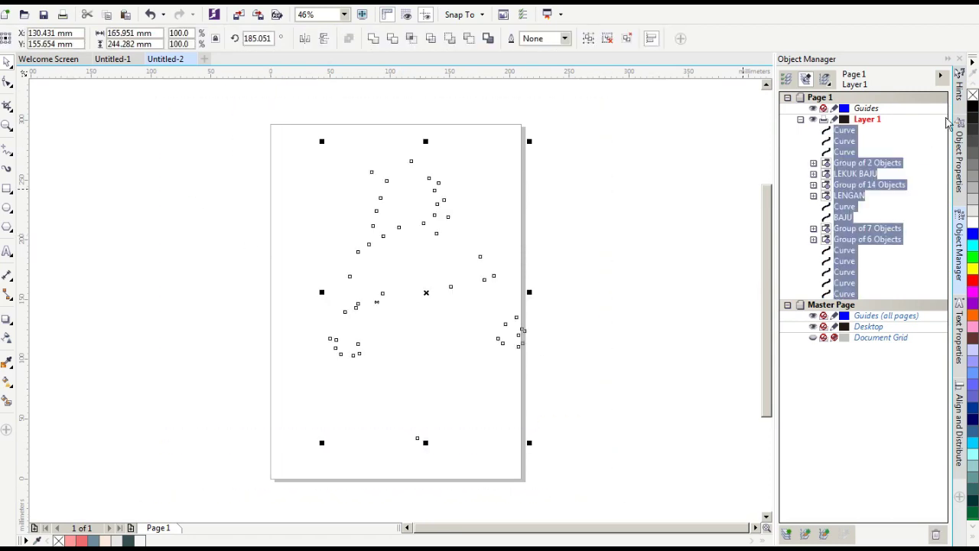
Fill the hijab's side sliver and top band darker pink.
click(586, 207)
scroll(448, 426, up, 4)
click(374, 164)
scroll(255, 380, down, 4)
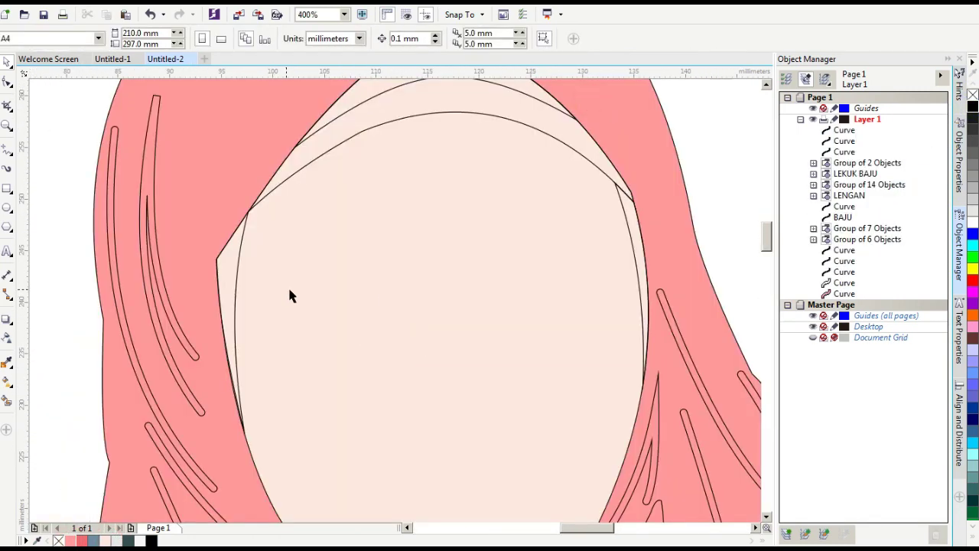
click(230, 337)
click(83, 540)
scroll(638, 229, up, 1)
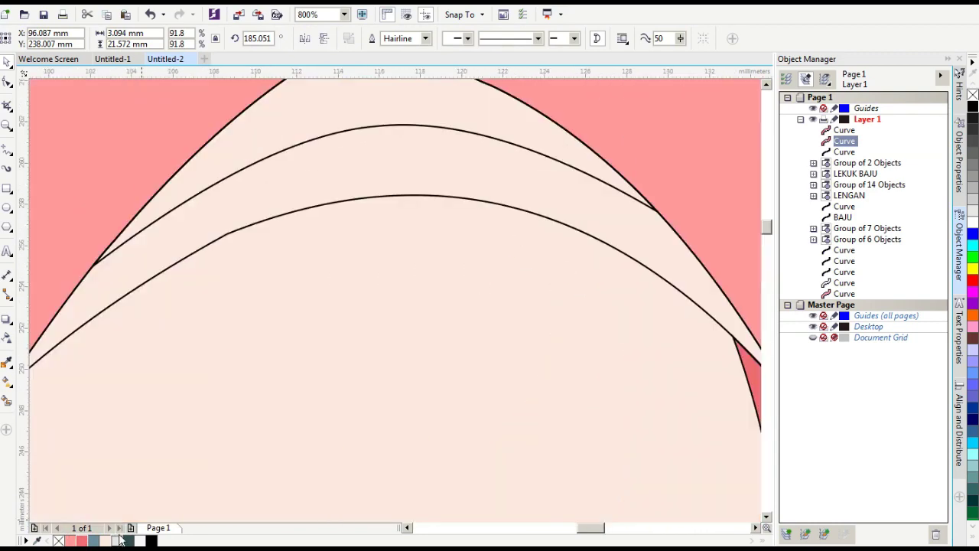
click(319, 112)
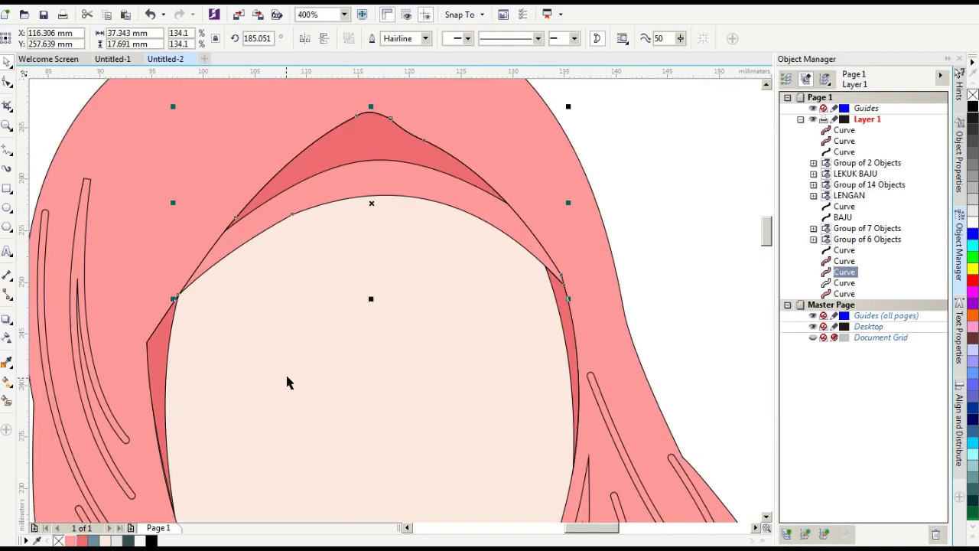
click(82, 540)
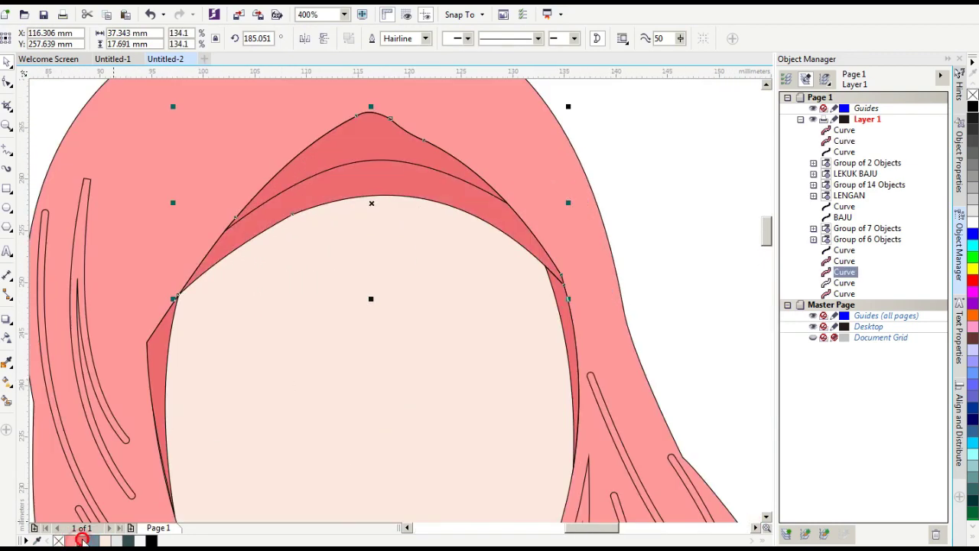
Select the hijab group, then thicken the lapel curve's outline width.
scroll(309, 345, down, 3)
click(542, 204)
scroll(444, 252, up, 1)
scroll(444, 252, up, 1)
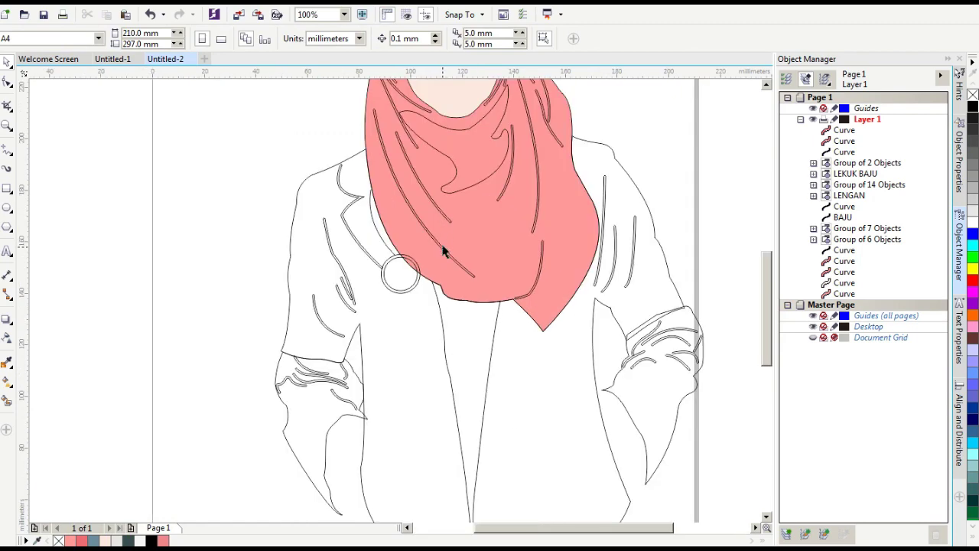
click(443, 252)
scroll(221, 273, down, 1)
scroll(382, 218, up, 2)
scroll(296, 337, down, 1)
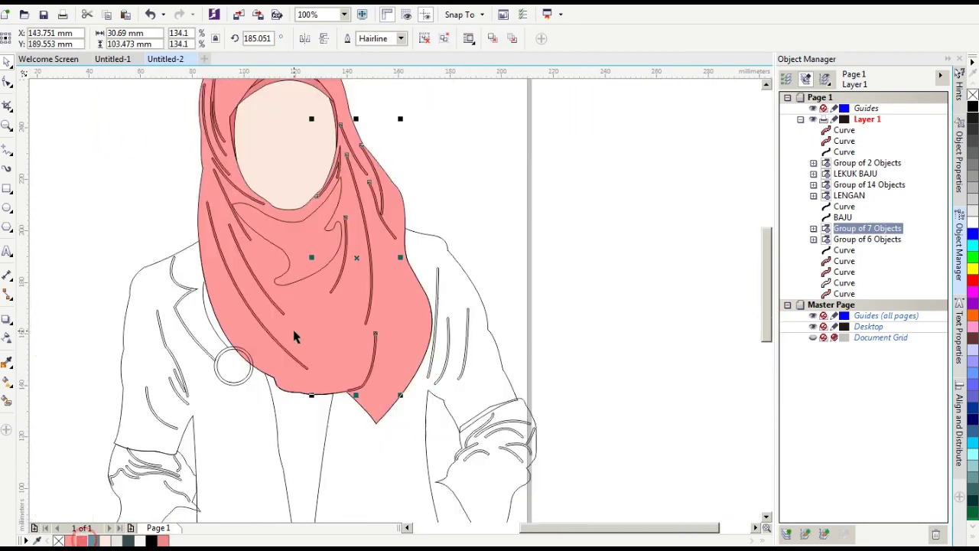
click(242, 329)
click(426, 39)
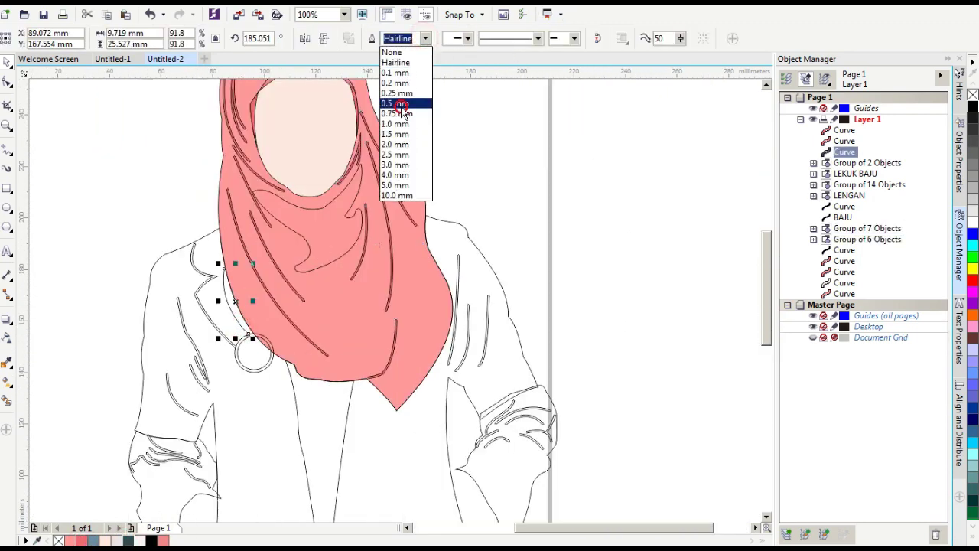
click(397, 100)
click(425, 39)
click(397, 110)
Fill the brooch pin dark teal and select its inner circle.
scroll(246, 366, up, 2)
click(246, 360)
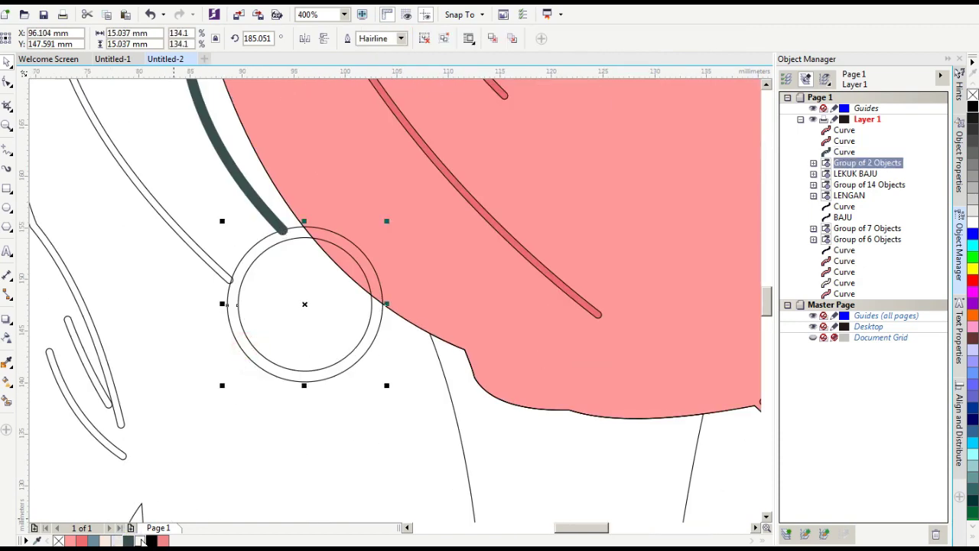
click(128, 540)
scroll(360, 283, down, 1)
click(813, 163)
click(856, 173)
scroll(339, 270, down, 1)
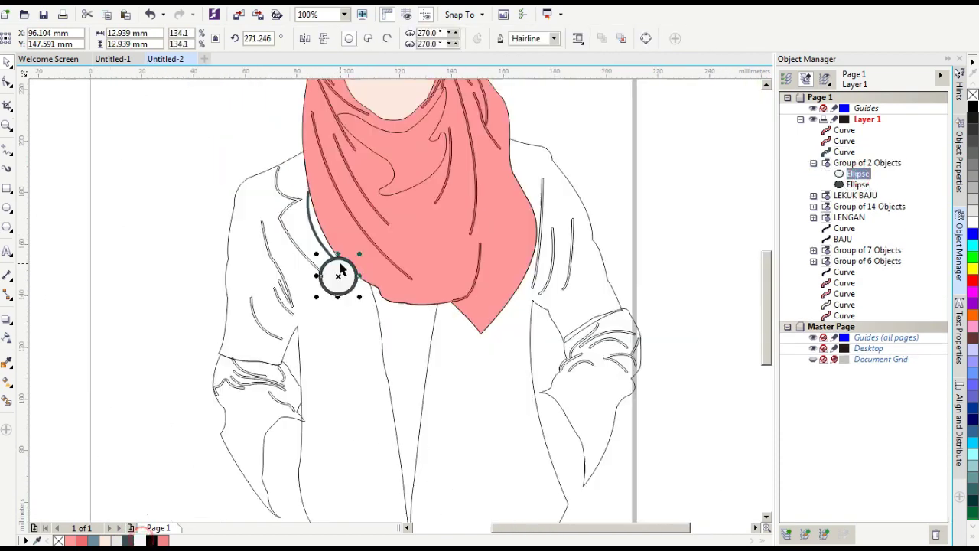
scroll(321, 278, up, 1)
scroll(321, 278, down, 1)
Fill the rolled sleeves blue-grey and the shirt body light grey.
click(318, 285)
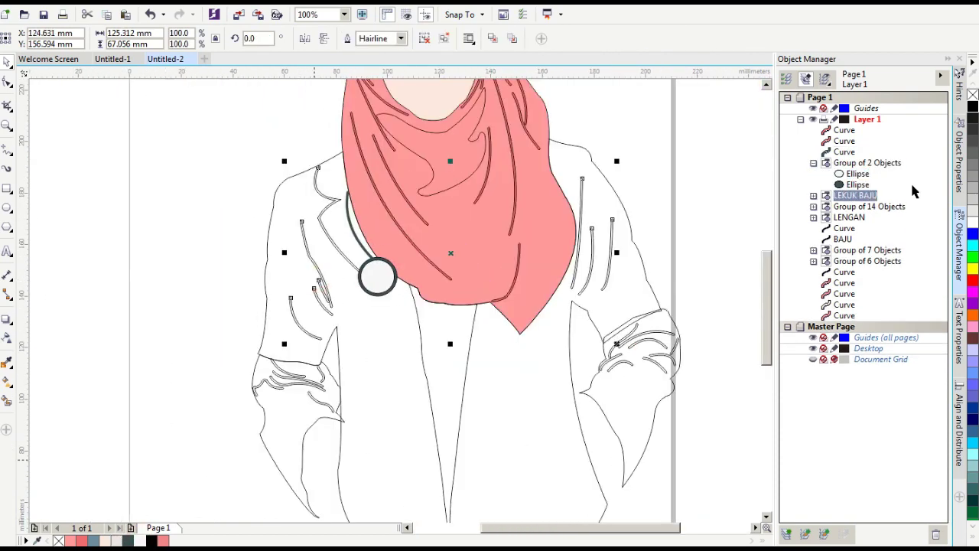
scroll(313, 180, up, 1)
click(231, 372)
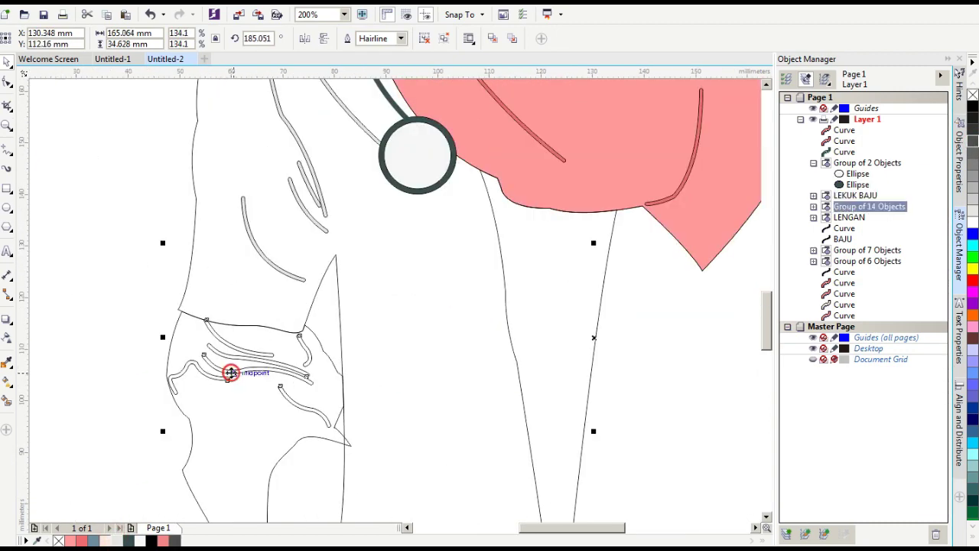
scroll(164, 278, down, 1)
click(195, 404)
click(92, 539)
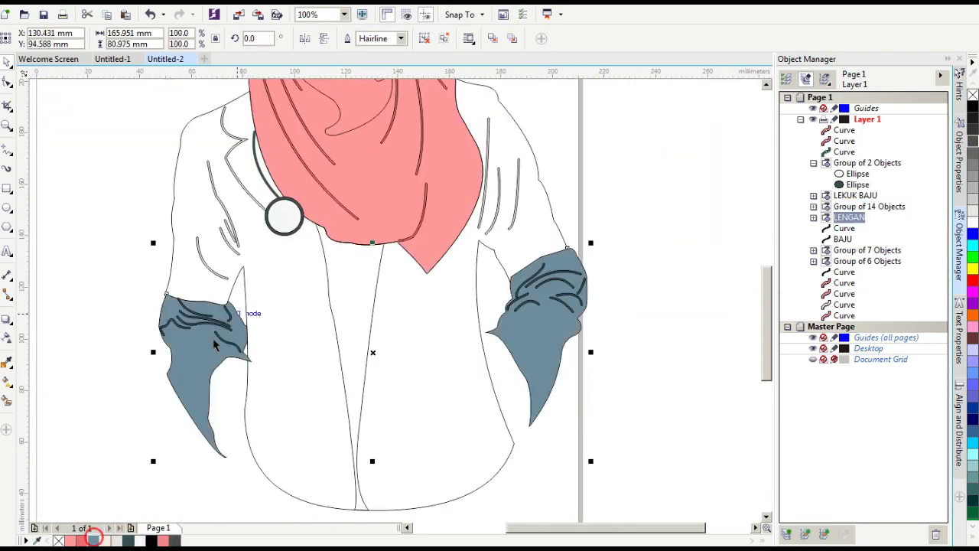
click(306, 459)
scroll(305, 459, up, 1)
scroll(306, 458, down, 1)
click(107, 539)
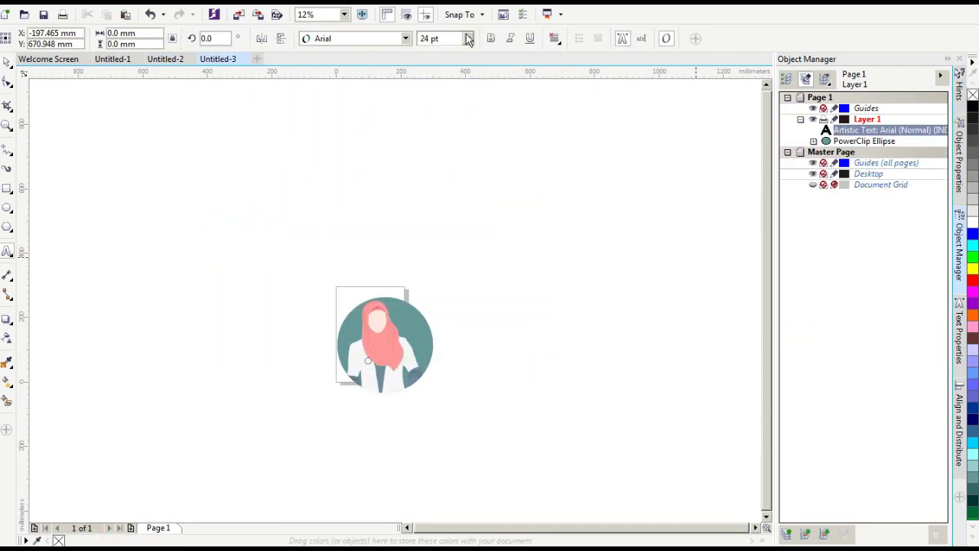
Place a text starting point above the hijab illustration for the slide-plan note.
click(426, 160)
click(364, 287)
scroll(367, 295, up, 3)
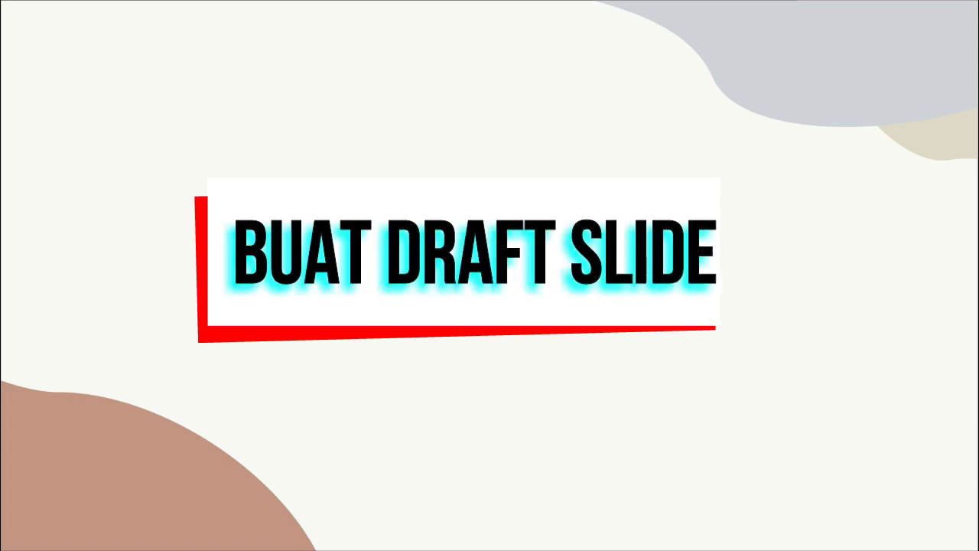
Paste the soldier illustration into the empty Untitled-4 slide document.
click(270, 59)
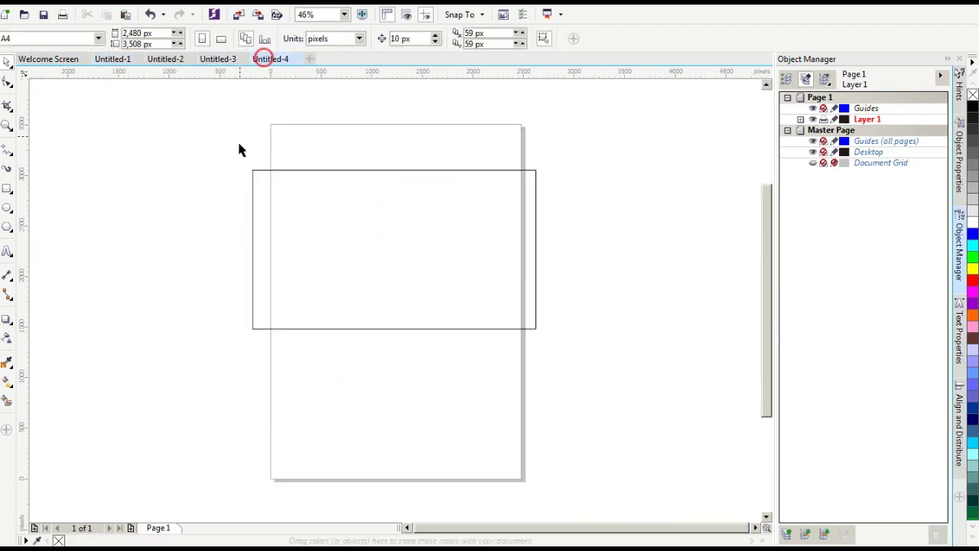
click(153, 148)
key(ctrl+v)
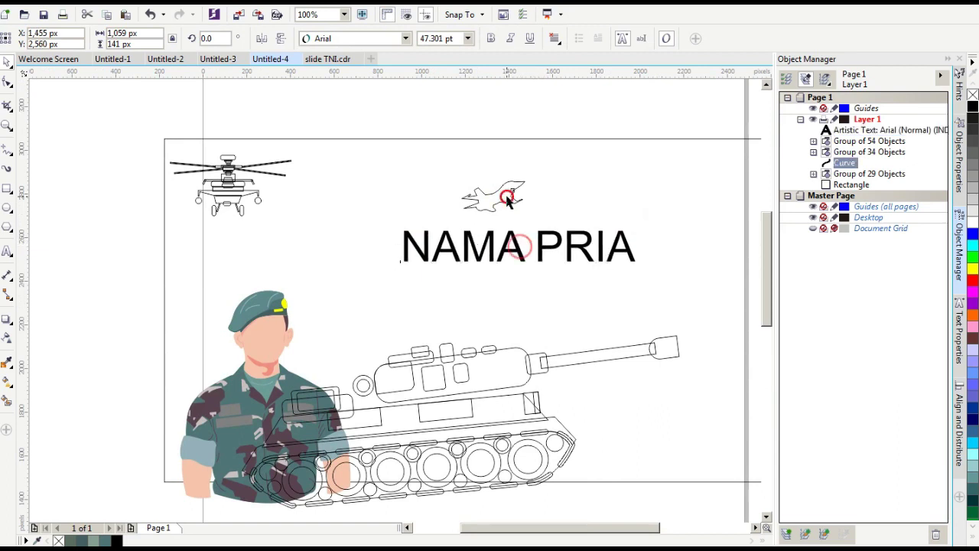
Add the subtitle 'NAMA ORANG TUA DAN ALAMAT ORANG TUA' scaled beneath NAMA PRIA.
drag(490, 202, 533, 212)
key(F8)
click(66, 266)
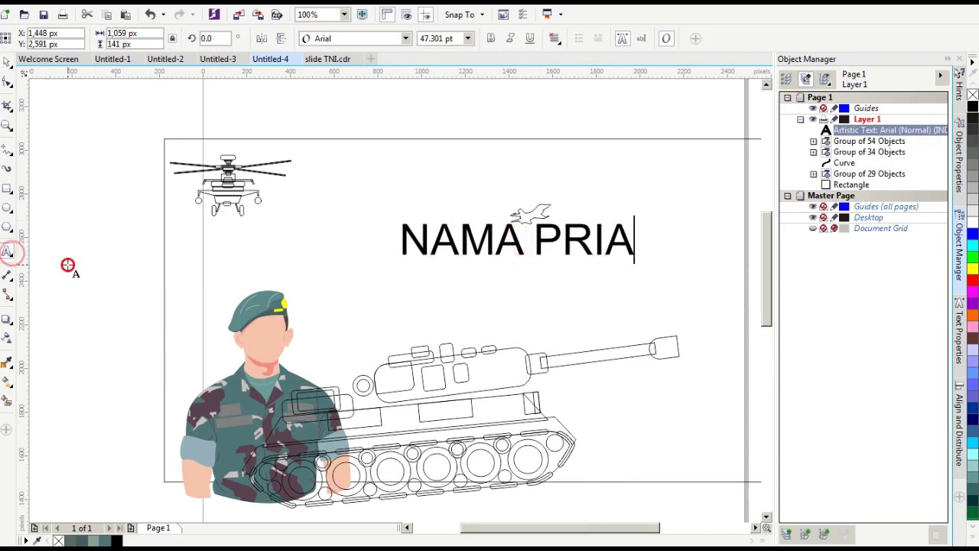
text(nA)
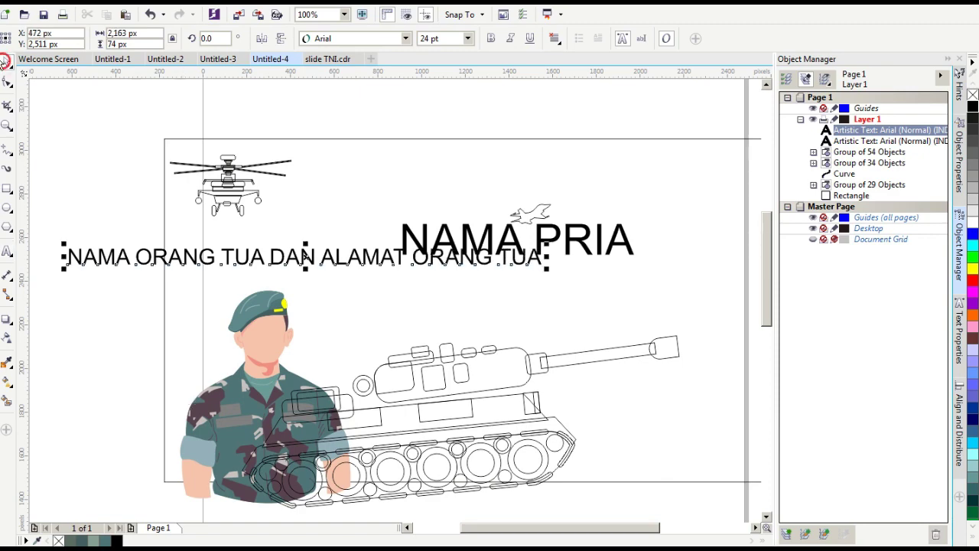
drag(304, 257, 484, 273)
drag(671, 291, 303, 278)
Colour the NAMA PRIA title orange.
scroll(351, 253, down, 2)
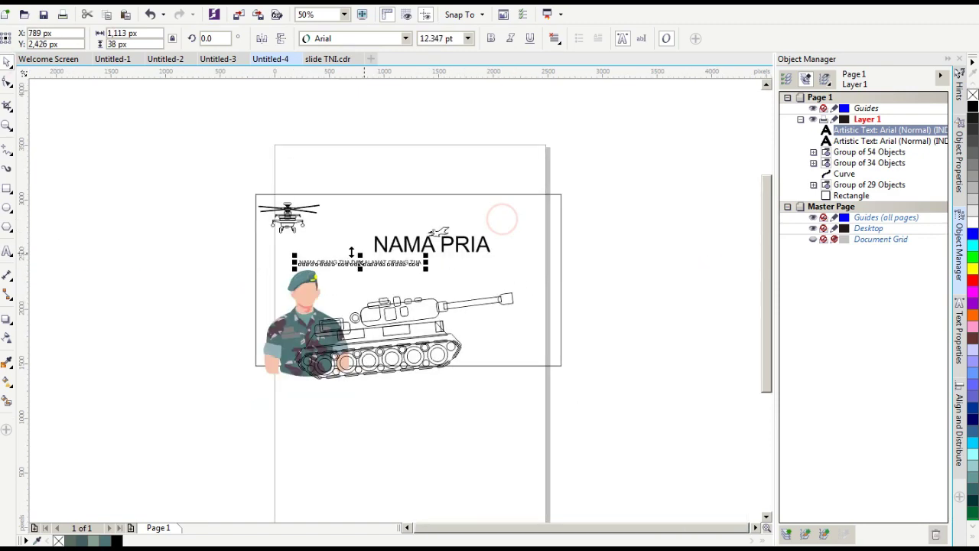
scroll(352, 252, up, 2)
click(374, 236)
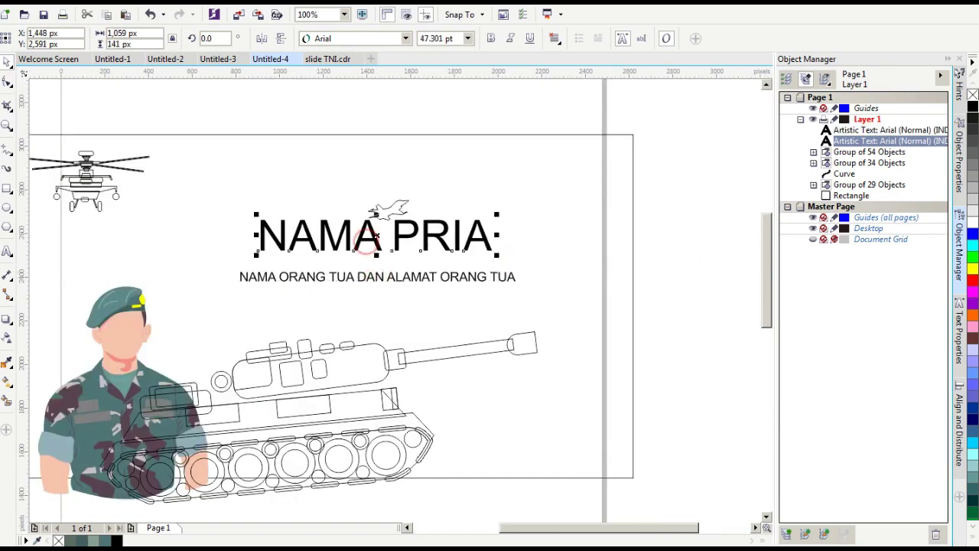
click(972, 315)
click(375, 234)
Bring the tank in front of the soldier with Shift+PgUp.
scroll(632, 216, down, 2)
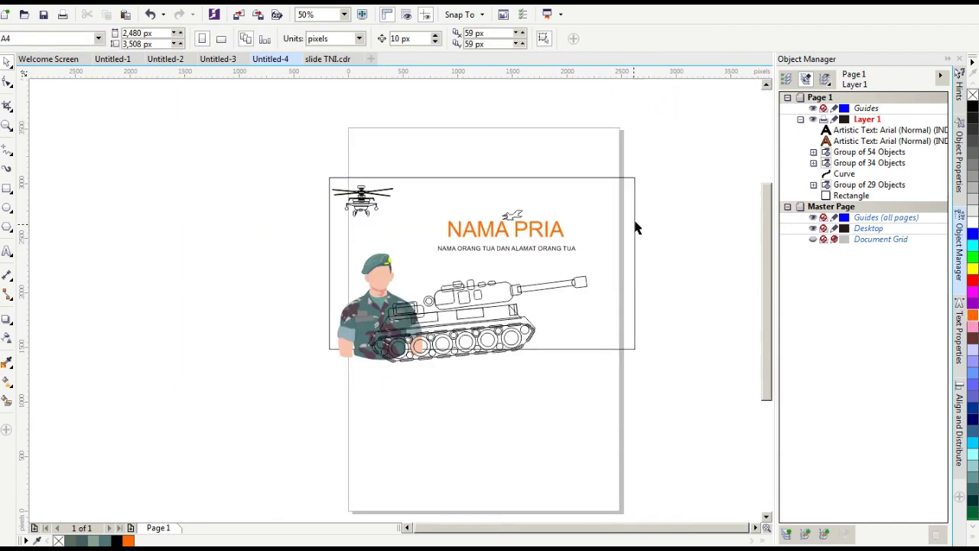
scroll(498, 295, up, 2)
click(498, 295)
scroll(499, 295, down, 2)
scroll(493, 302, up, 2)
scroll(493, 302, down, 2)
key(shift+Page_Up)
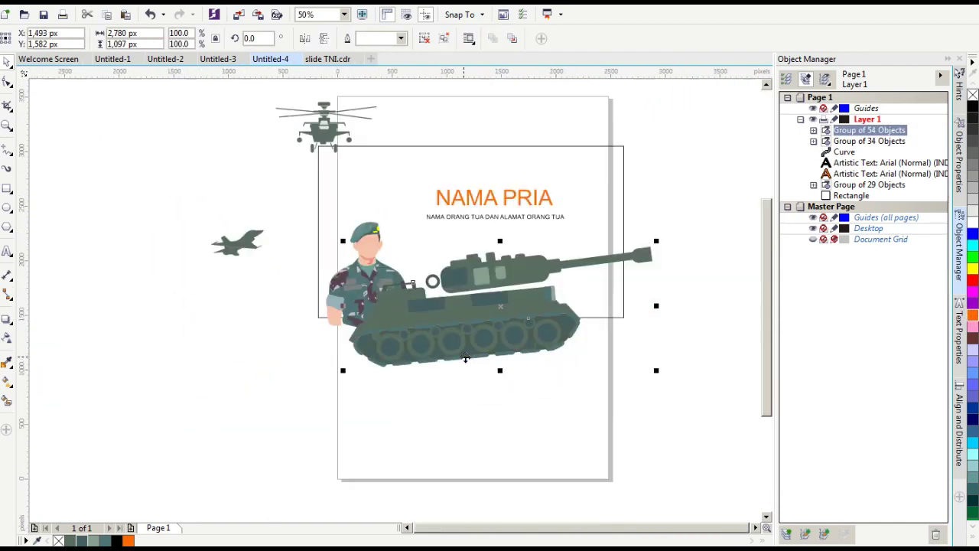
Move the jet above NAMA PRIA and shrink it to a small size.
scroll(336, 107, up, 2)
click(328, 153)
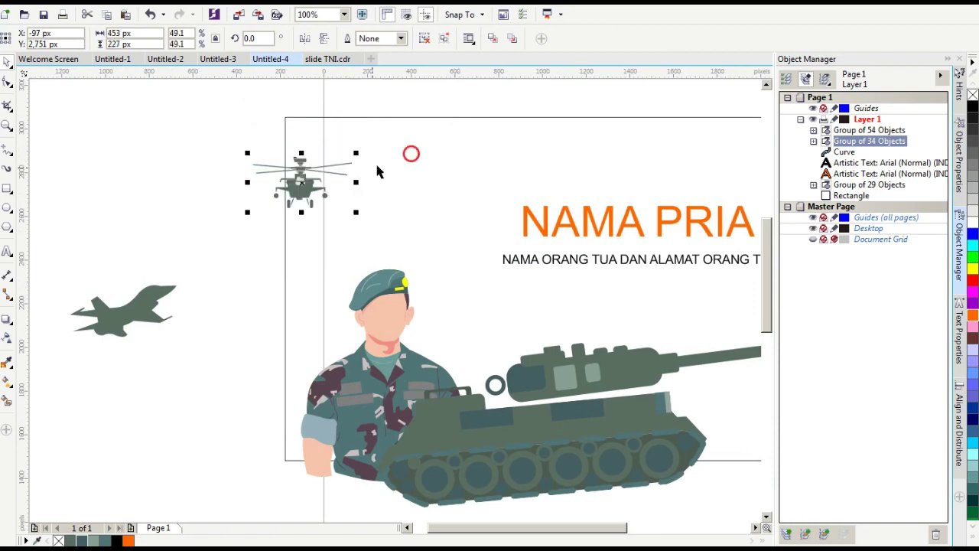
scroll(275, 222, down, 2)
drag(208, 272, 462, 218)
scroll(462, 217, up, 2)
drag(524, 153, 472, 191)
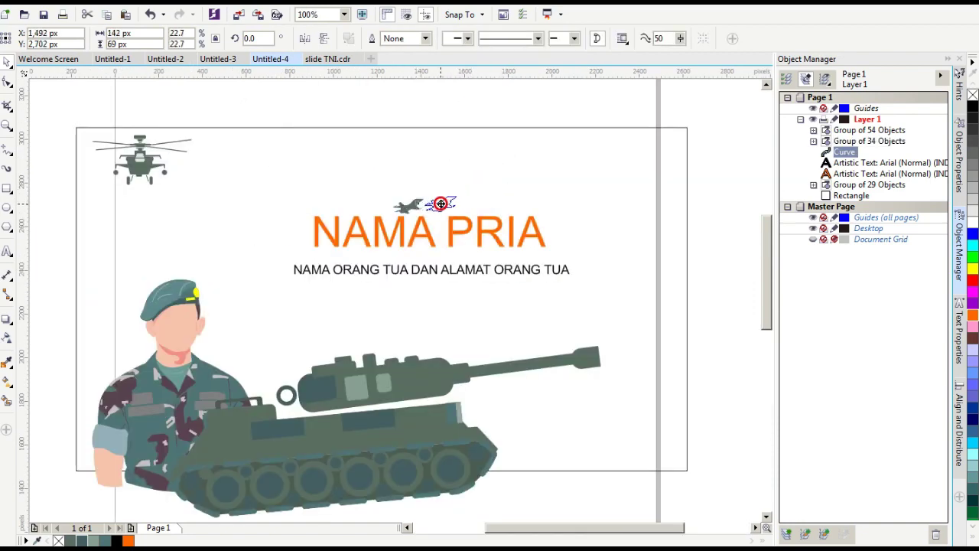
Bring the soldier in front of the tank and start a text note left of the slide.
right_click(183, 336)
click(390, 265)
scroll(423, 378, down, 2)
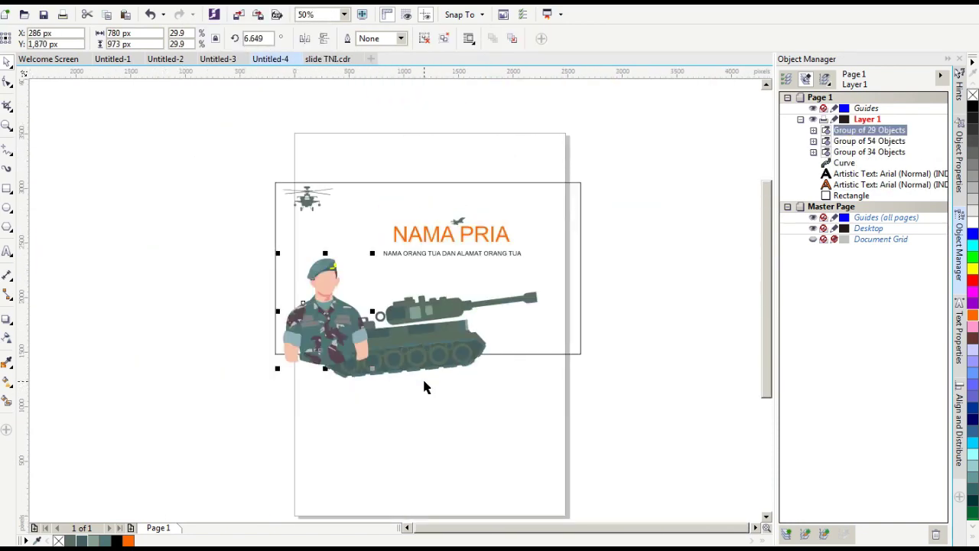
key(F8)
click(133, 380)
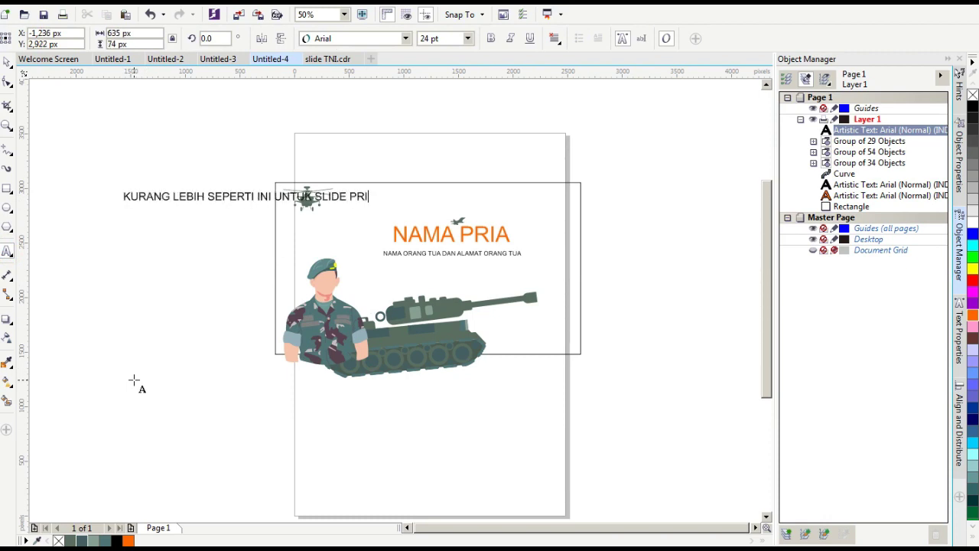
Move, enlarge and rewrite the caption note, then draw a landscape slide frame in Untitled-5.
mouse_move(229, 196)
mouse_down()
mouse_move(324, 437)
mouse_move(324, 398)
mouse_up()
drag(470, 386, 662, 319)
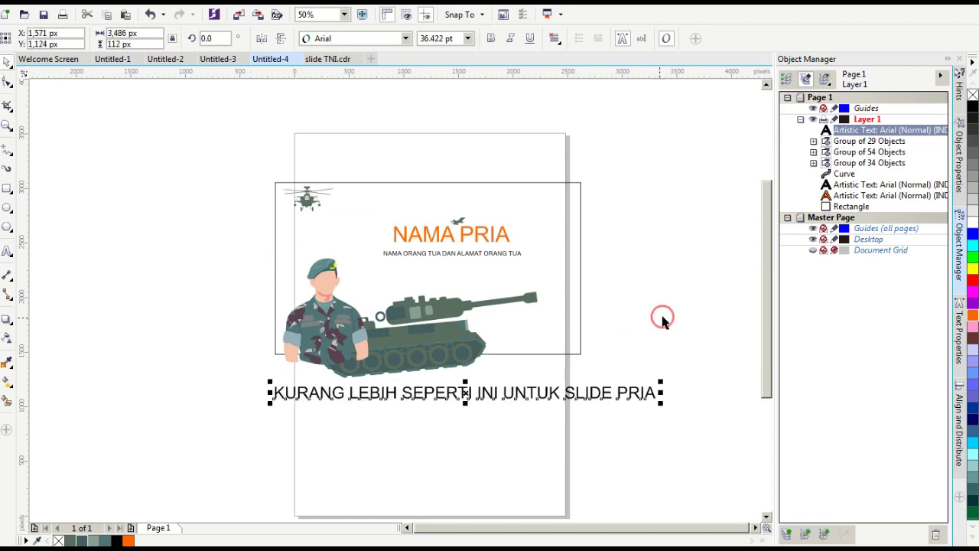
double_click(473, 398)
key(ctrl+a)
text(SKR)
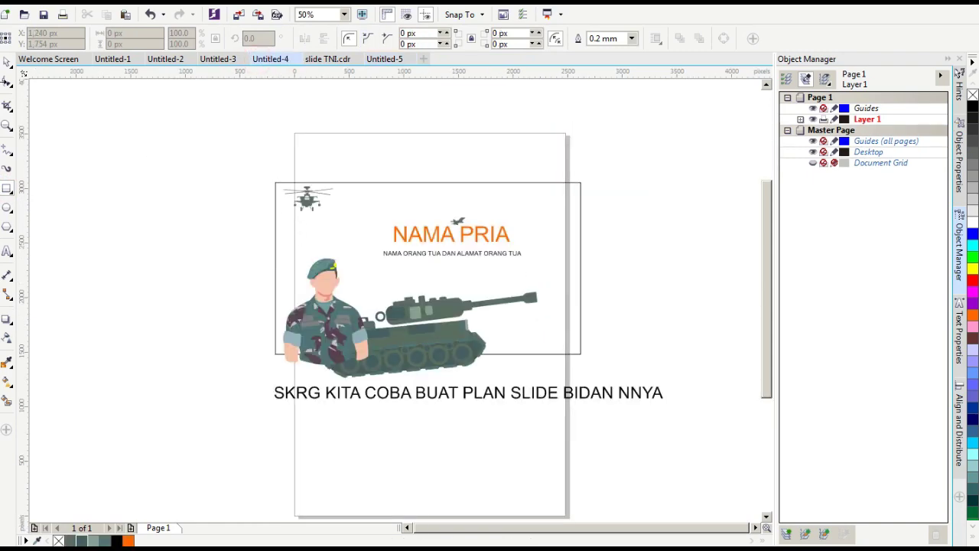
drag(323, 208, 517, 316)
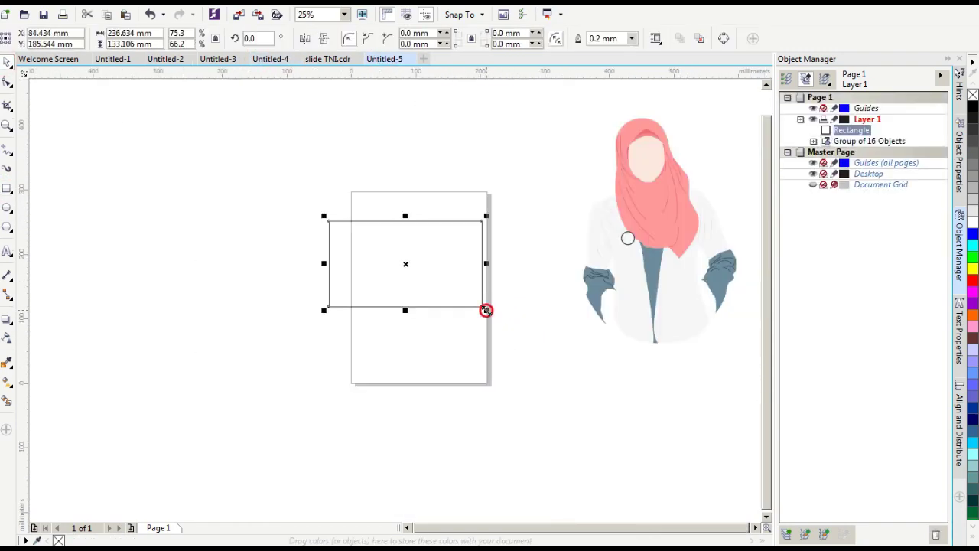
Add the NAMA WANITA title and the parents' line as text beside the slide.
click(692, 247)
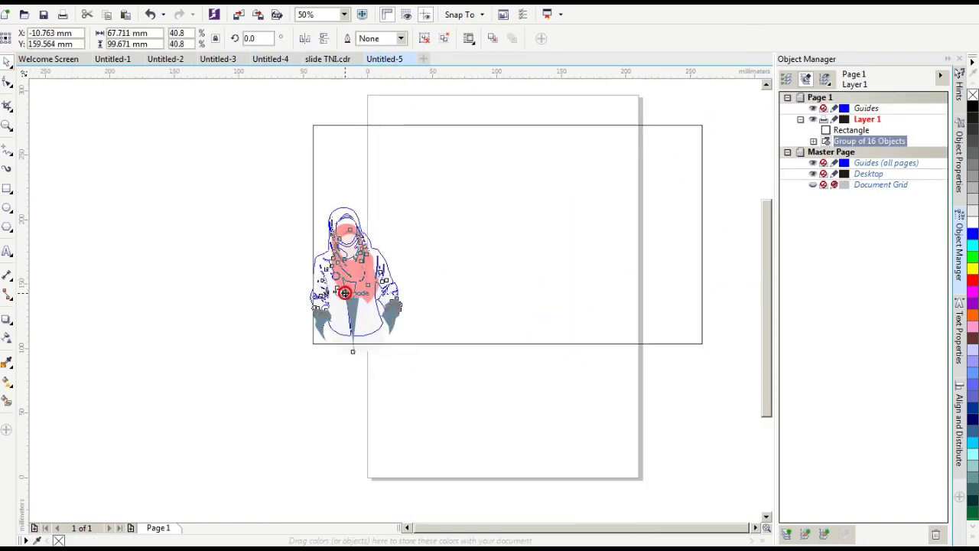
click(7, 251)
click(81, 258)
text(NAMA WANITA)
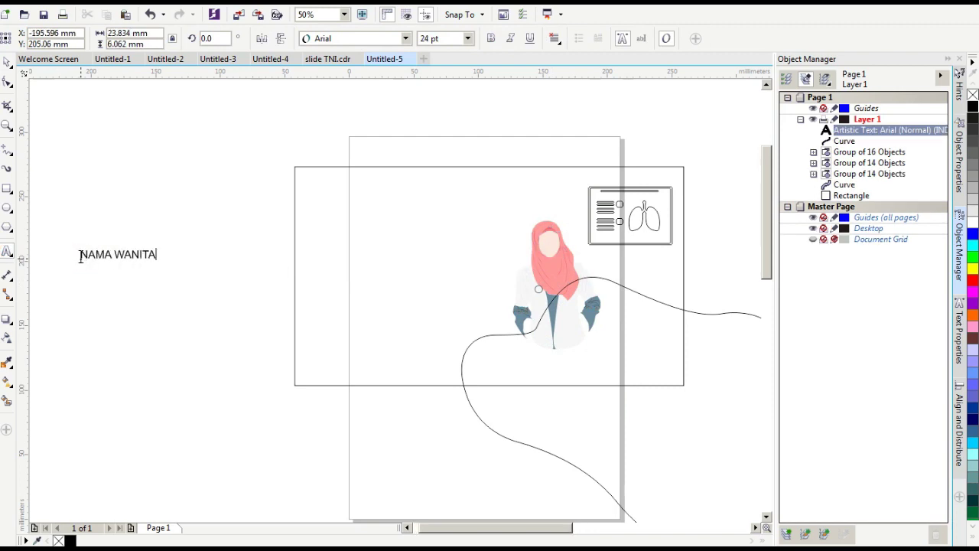
click(119, 356)
text(NAMA ORANG TUA DAN ALAM)
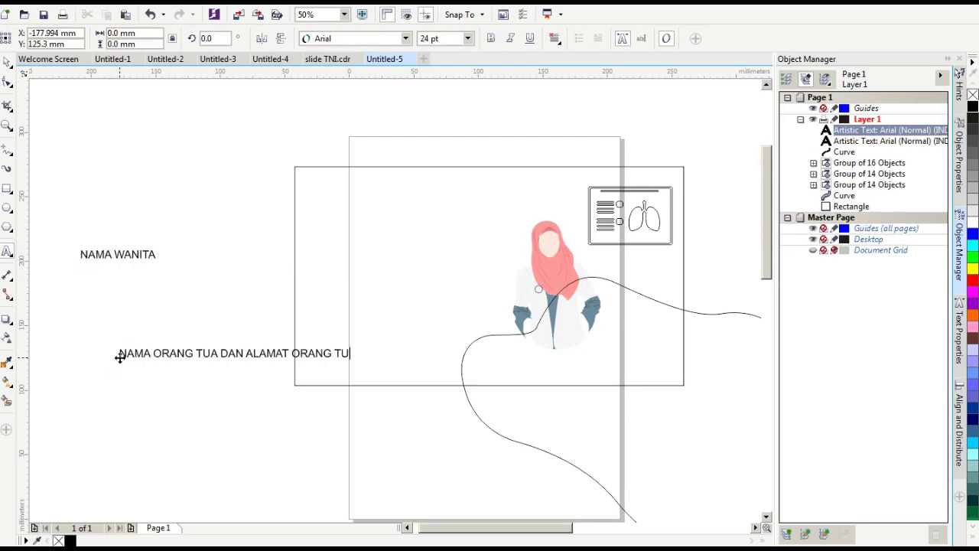
text(AT ORANG TU)
click(7, 61)
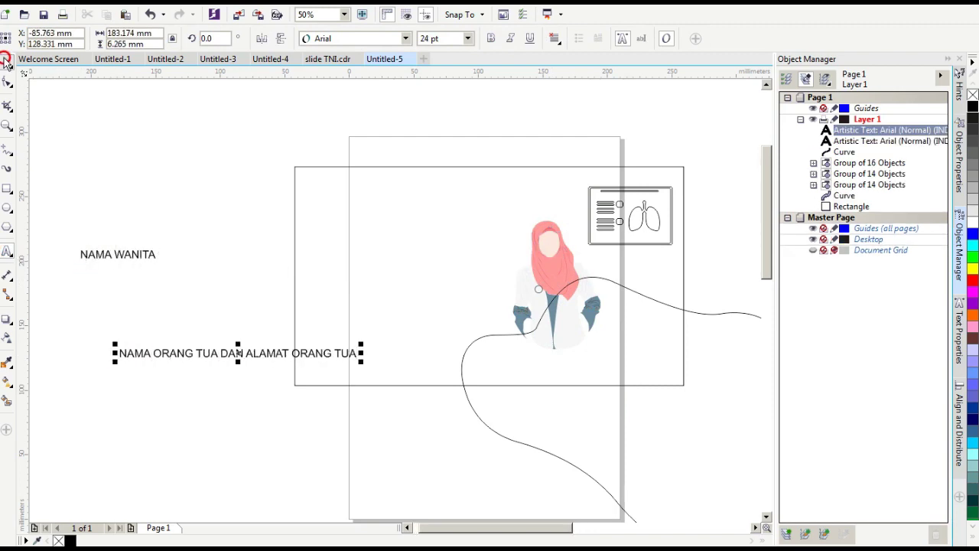
Arrange the enlarged NAMA WANITA title, the parents' line and the woman figure on the slide.
click(115, 254)
mouse_move(175, 257)
mouse_down()
mouse_move(321, 267)
mouse_move(354, 233)
mouse_up()
click(238, 353)
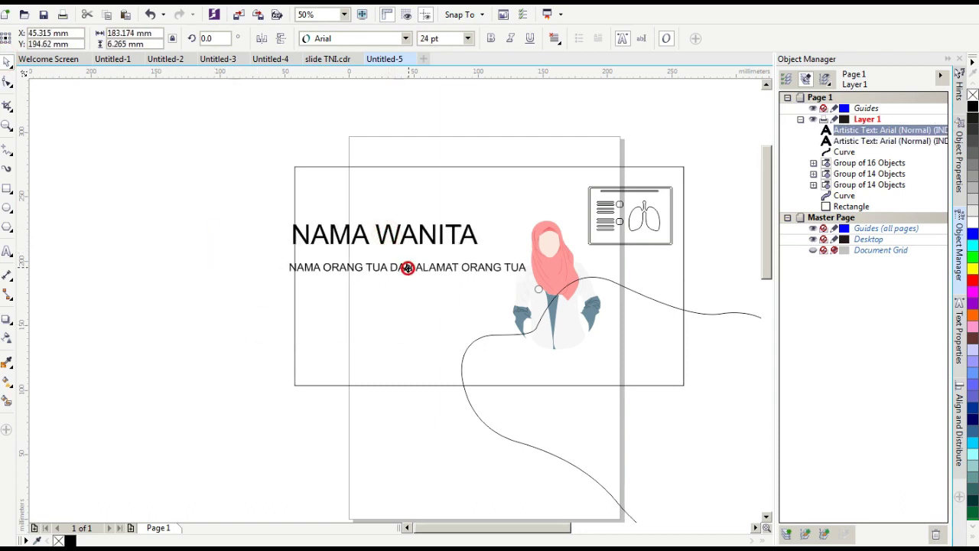
drag(238, 353, 414, 266)
drag(540, 257, 568, 284)
click(640, 225)
drag(589, 187, 591, 194)
click(562, 253)
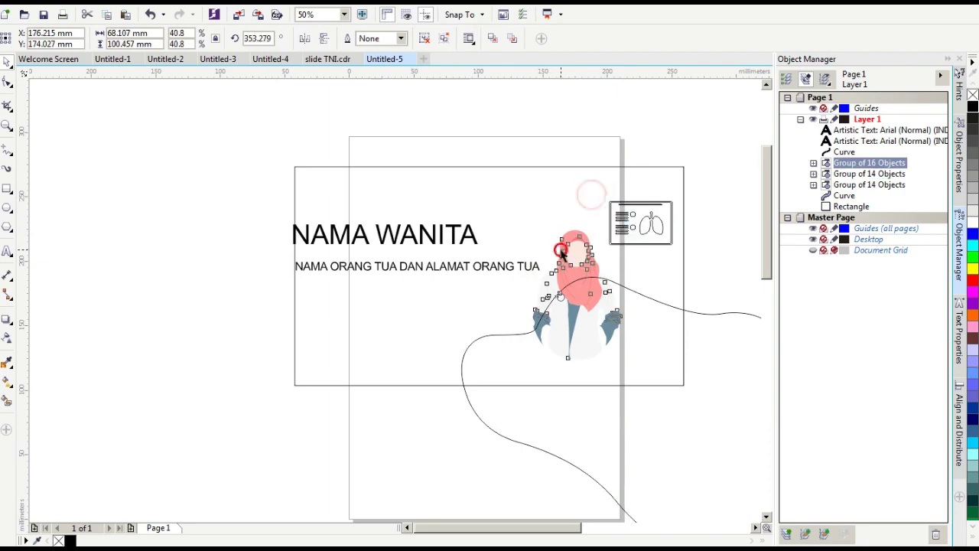
drag(421, 262, 433, 277)
click(382, 232)
drag(390, 231, 403, 253)
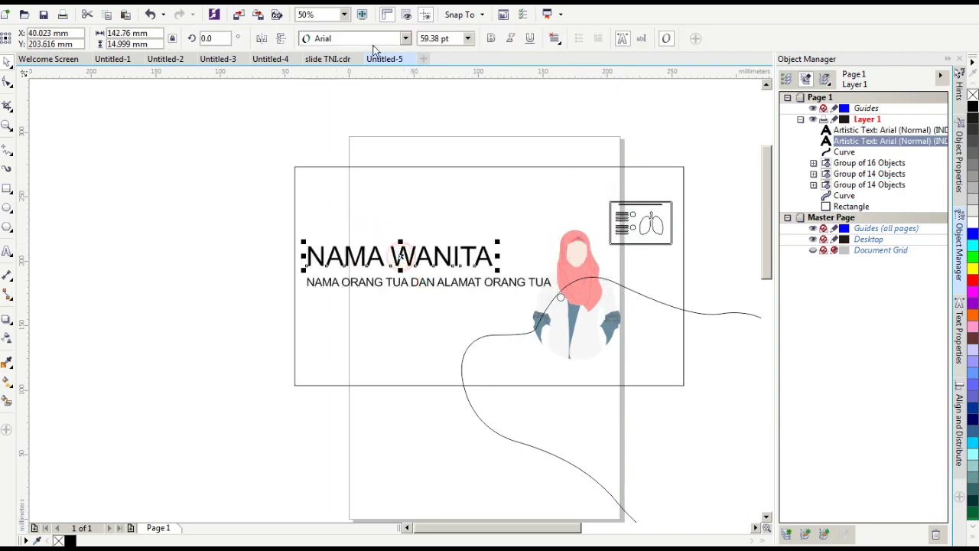
Set the title font to the Beatifuly script and retype it as 'Nama Wanita'.
click(374, 38)
click(426, 240)
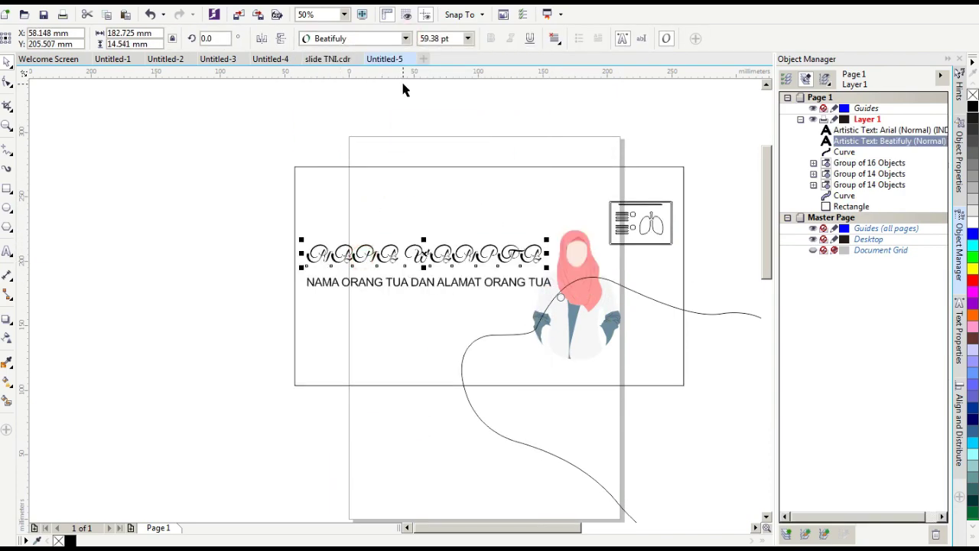
click(486, 253)
click(402, 258)
double_click(373, 258)
key(ctrl+a)
text(Nama)
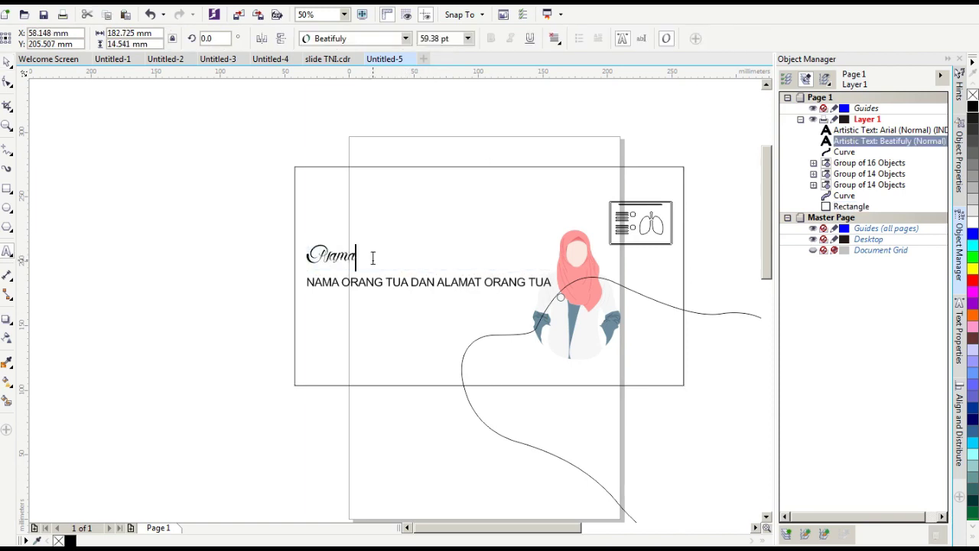
key(ctrl+space)
Colour the Nama Wanita title orange and fill the wavy curve shape orange.
click(463, 201)
click(359, 252)
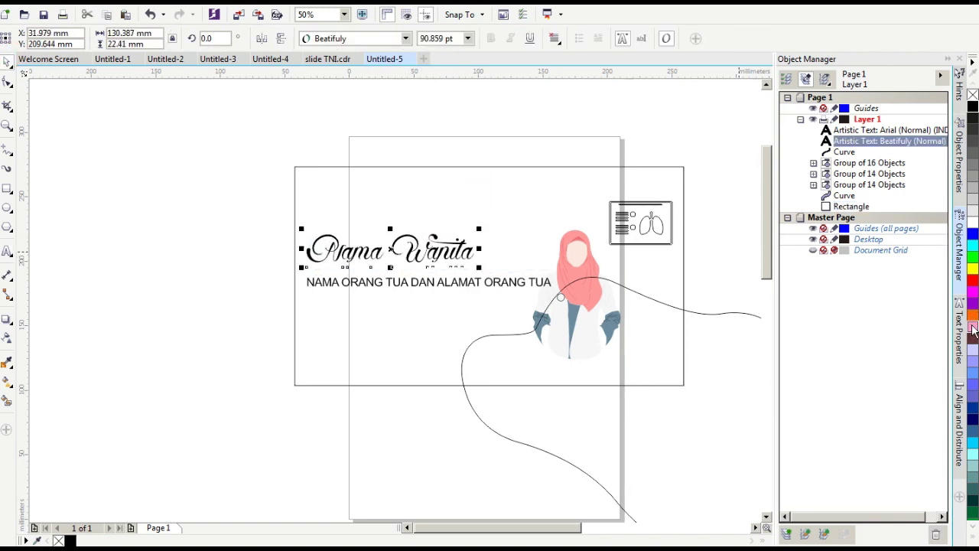
click(972, 314)
click(636, 368)
click(972, 314)
Shrink the lung diagram board and reposition it on the woman's slide.
click(566, 229)
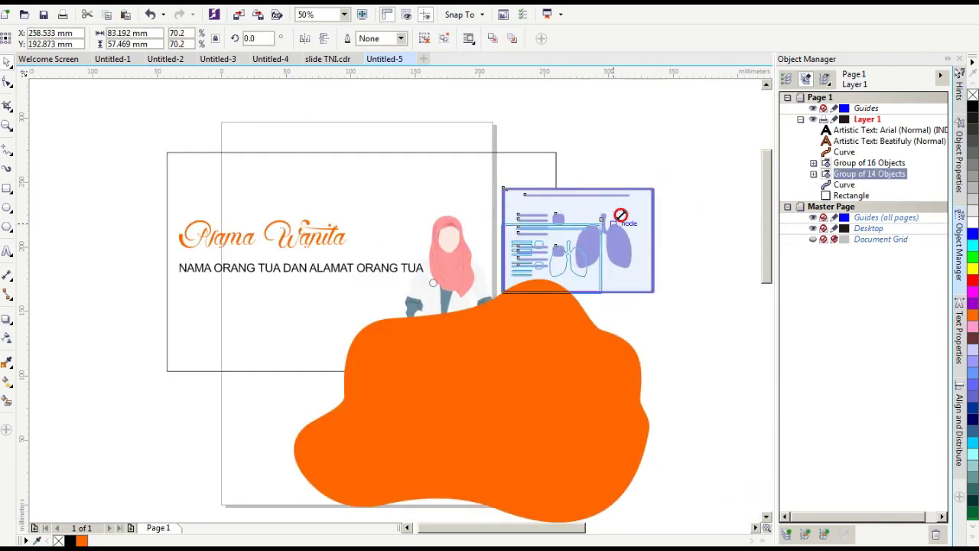
scroll(579, 155, up, 2)
drag(579, 156, 564, 202)
scroll(306, 183, down, 2)
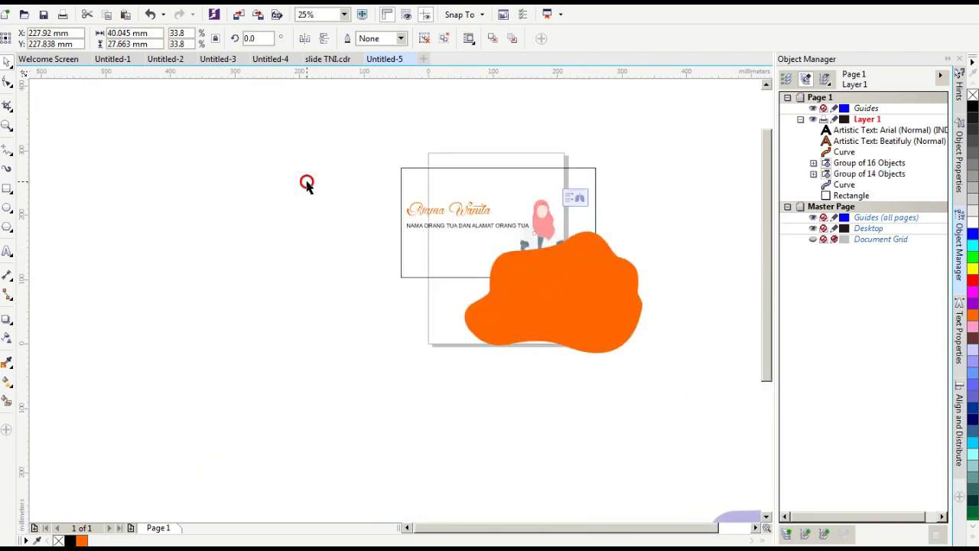
scroll(376, 208, up, 1)
Write the note 'EXPORT SEMUA VECTOR TADI NANTI AKAN DIGUNAKAN DI MS POWERPOINT' and start a new document.
click(6, 251)
click(133, 505)
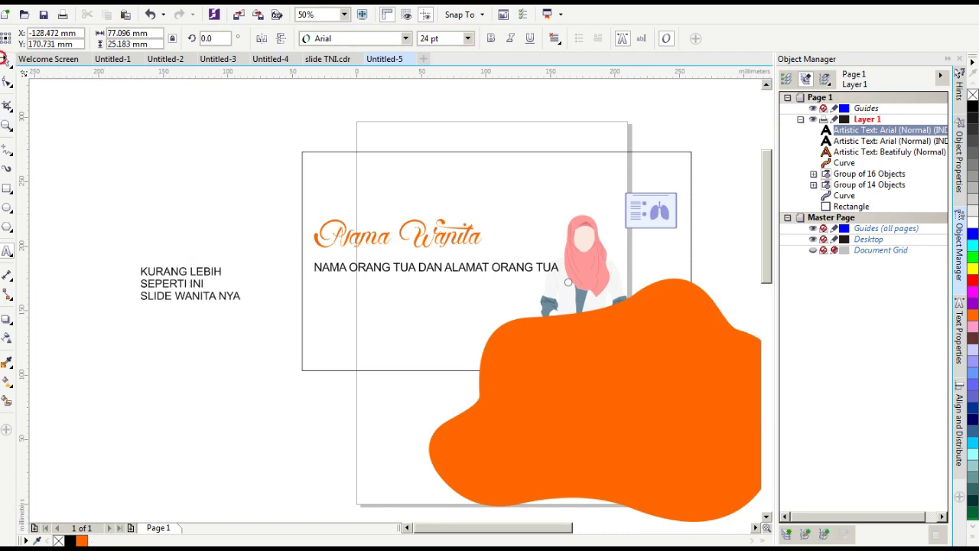
key(ctrl+space)
key(ctrl+n)
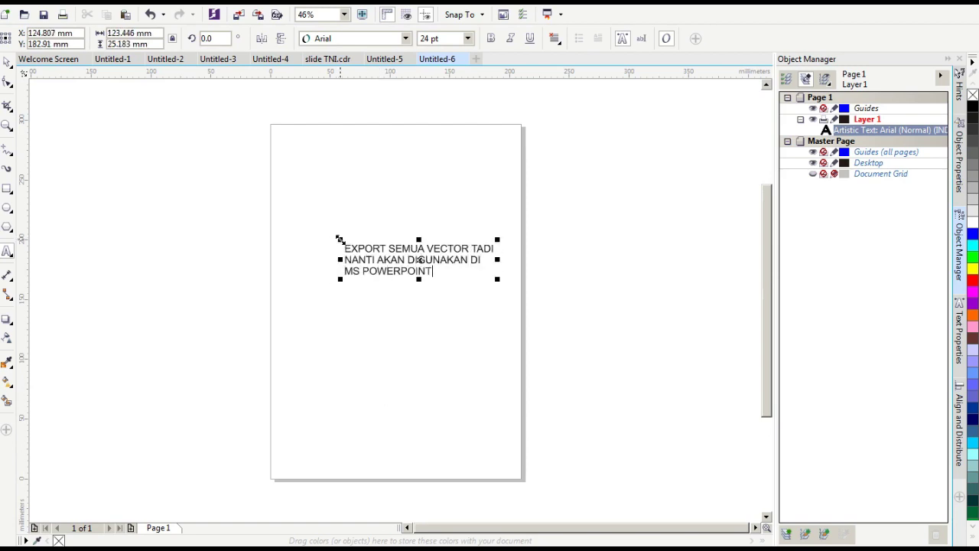
Enlarge the export-vectors note text on the page and deselect it.
drag(339, 239, 275, 152)
click(403, 374)
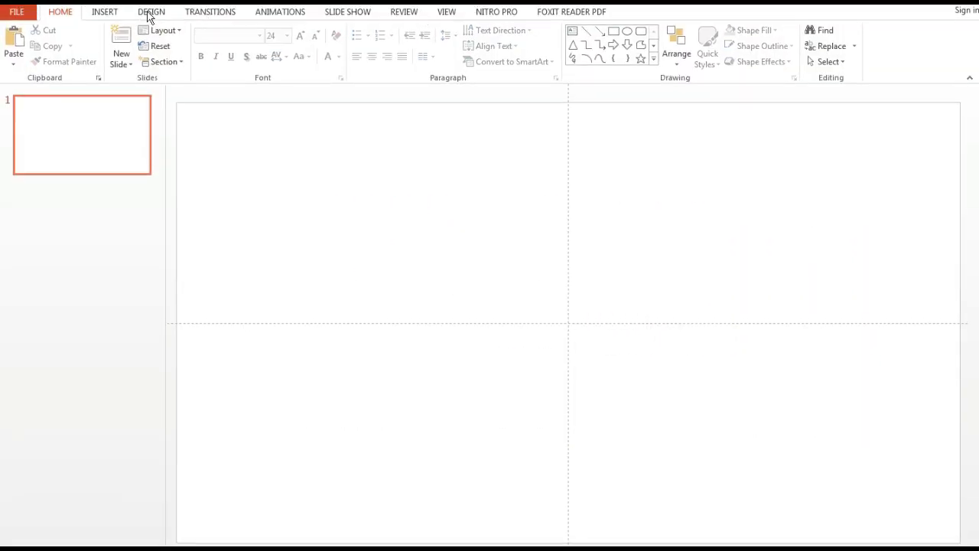
Set nikah v39\latar2.png as the picture background for all slides.
click(150, 12)
click(917, 53)
click(814, 206)
click(831, 277)
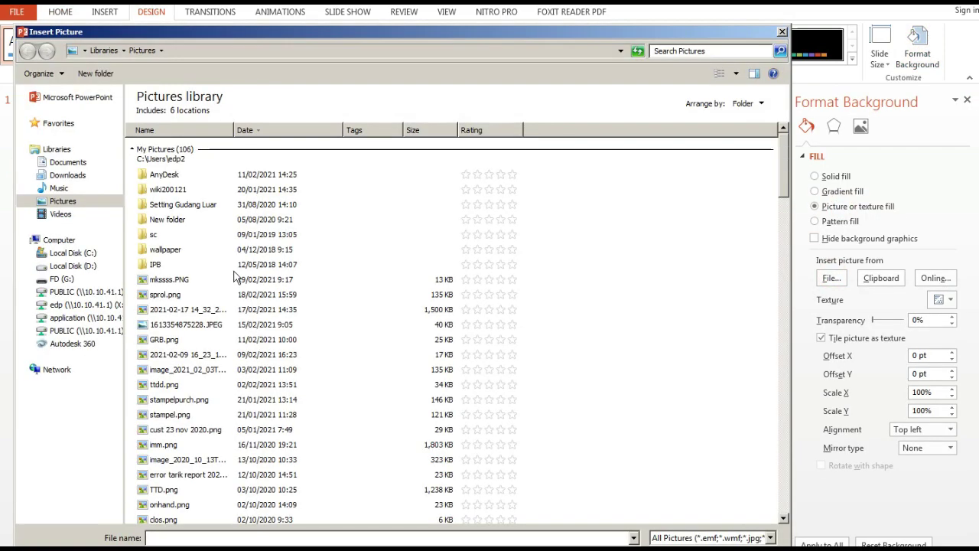
click(61, 278)
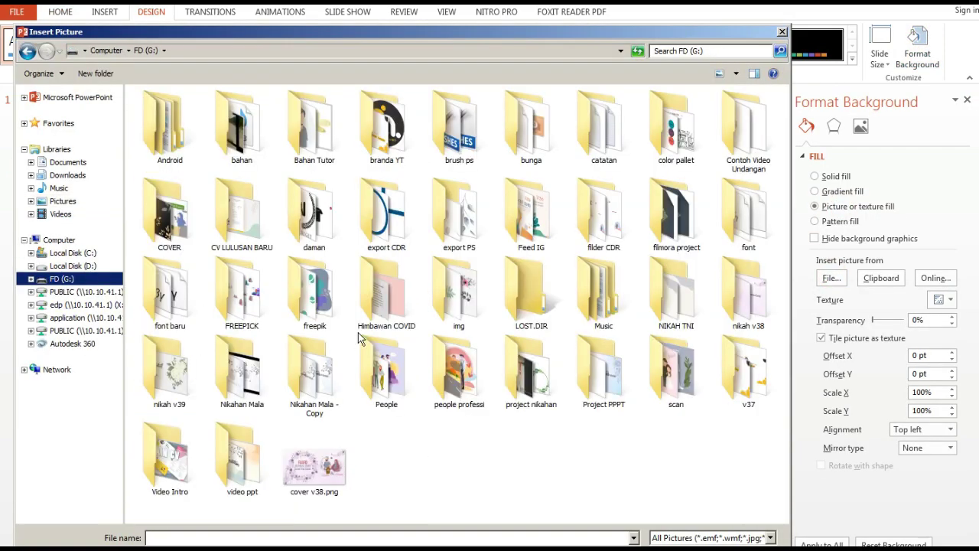
double_click(166, 388)
click(157, 125)
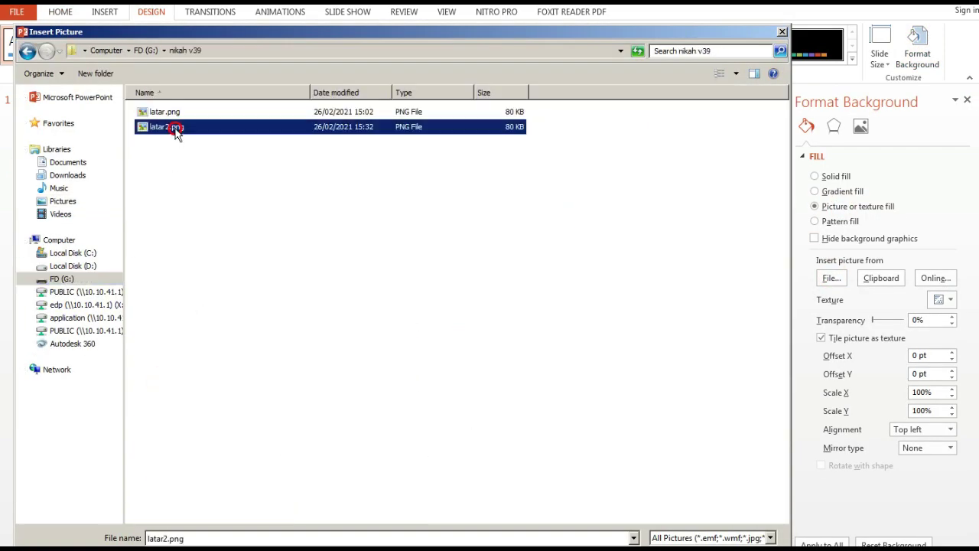
double_click(157, 125)
click(847, 541)
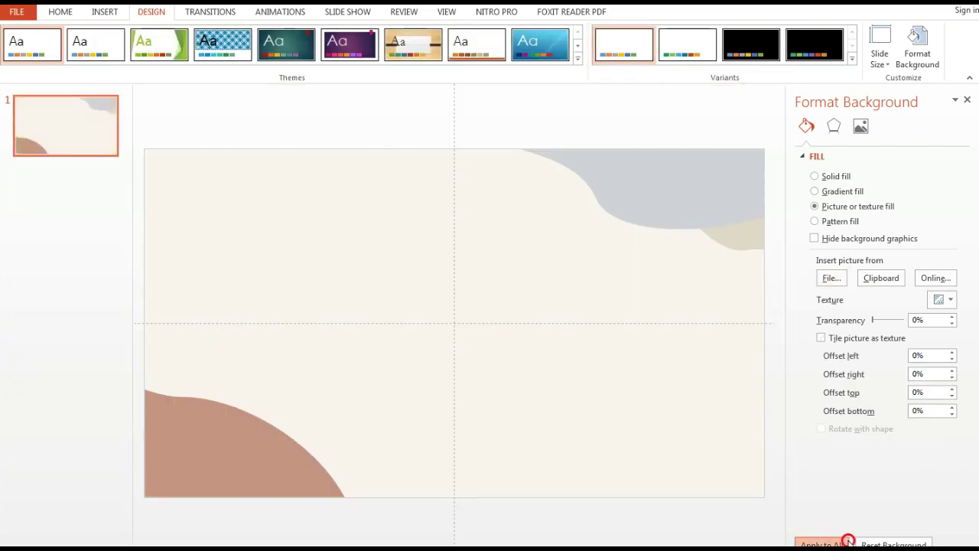
click(968, 103)
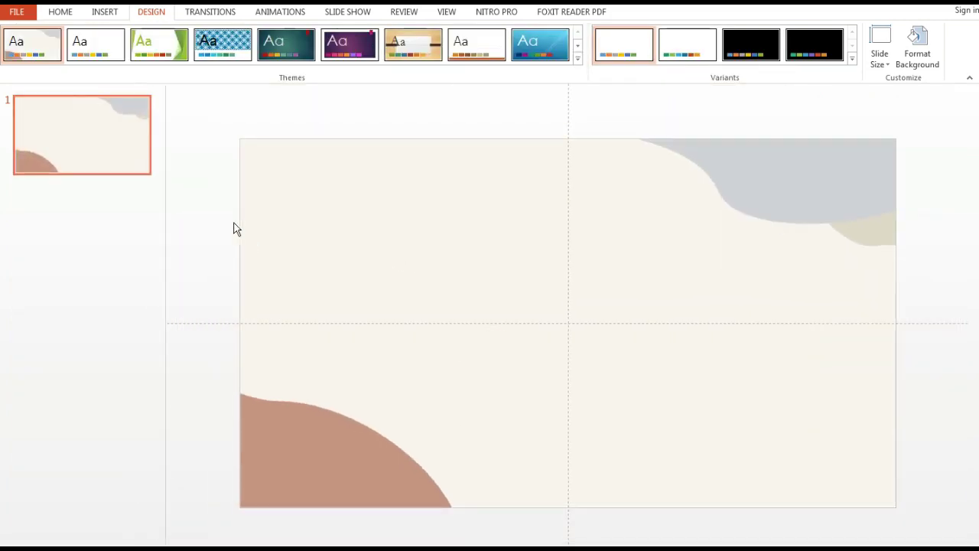
Insert BUNGA PUTIH CREAM.png, resize it, add a flipped copy and place the flowers top-right.
click(105, 12)
click(84, 46)
click(48, 280)
double_click(384, 214)
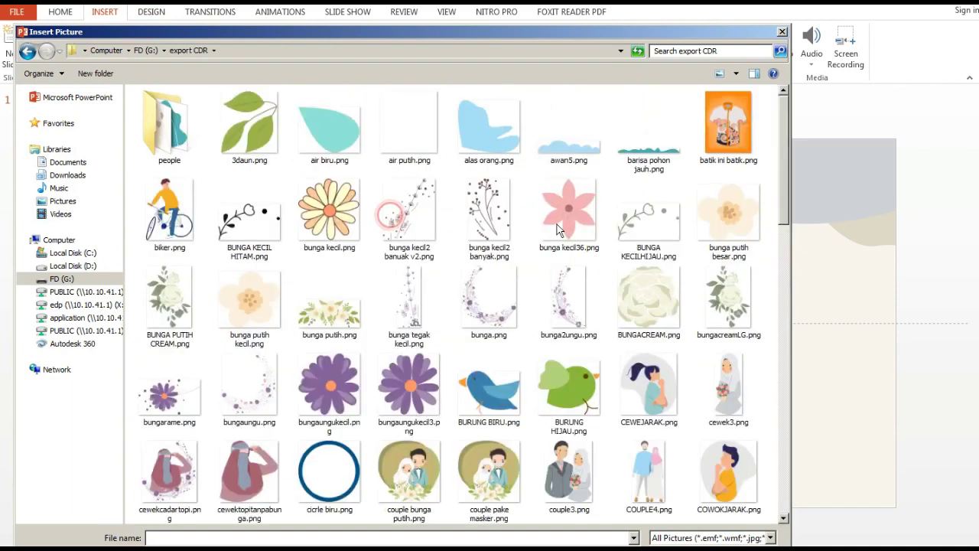
double_click(169, 298)
drag(436, 138, 481, 249)
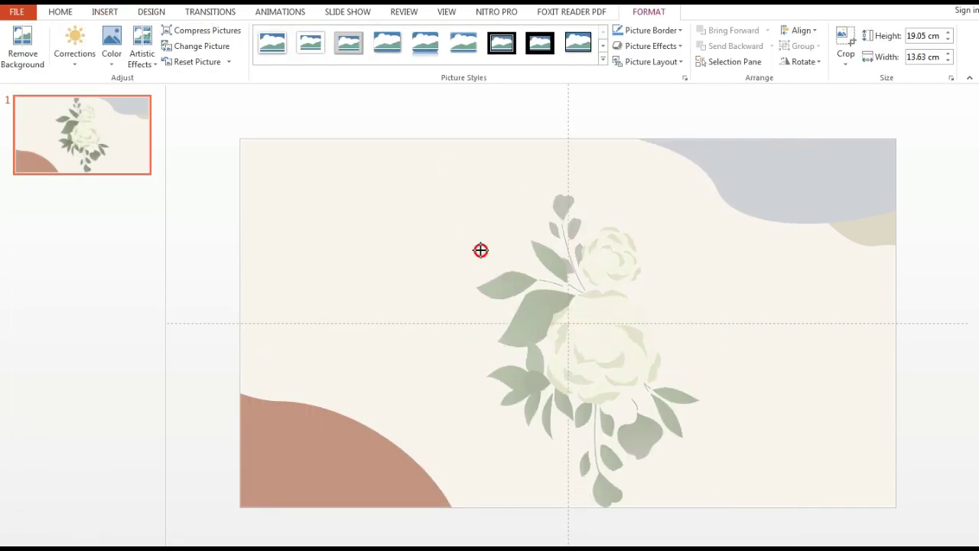
mouse_move(533, 360)
mouse_down()
mouse_move(679, 290)
mouse_move(508, 289)
mouse_move(859, 202)
mouse_move(813, 115)
mouse_move(754, 280)
mouse_up()
click(803, 61)
click(837, 130)
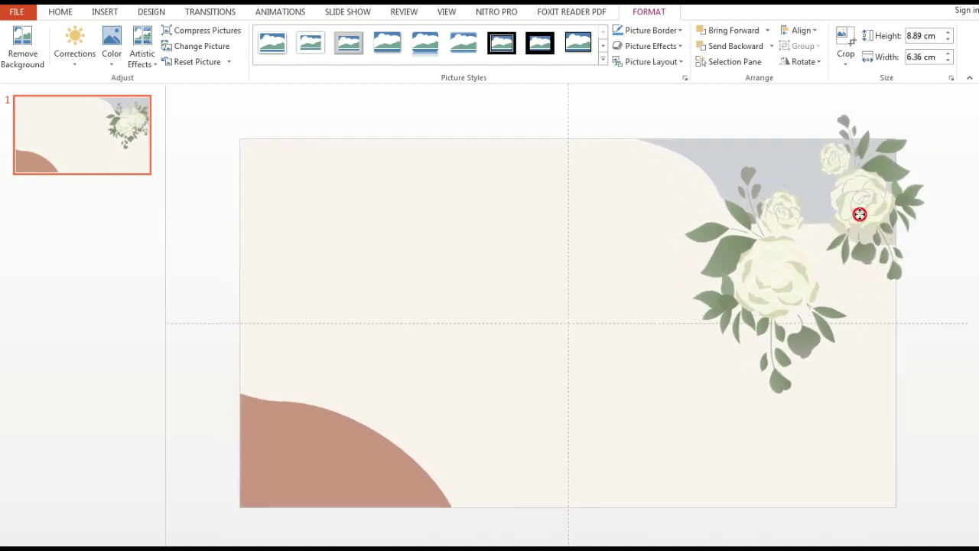
drag(711, 363, 691, 389)
Add a WordArt title reading Walimatul 'Urs.
click(168, 253)
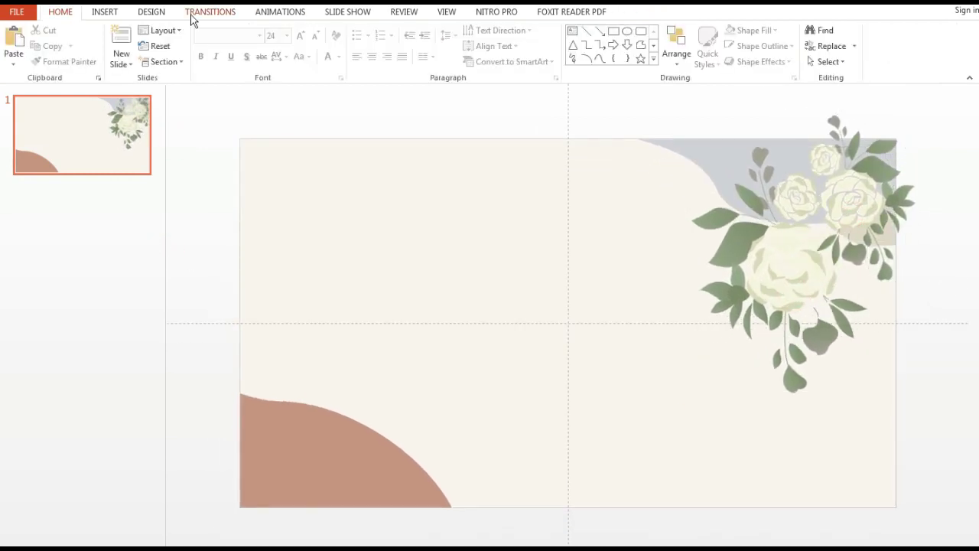
click(105, 11)
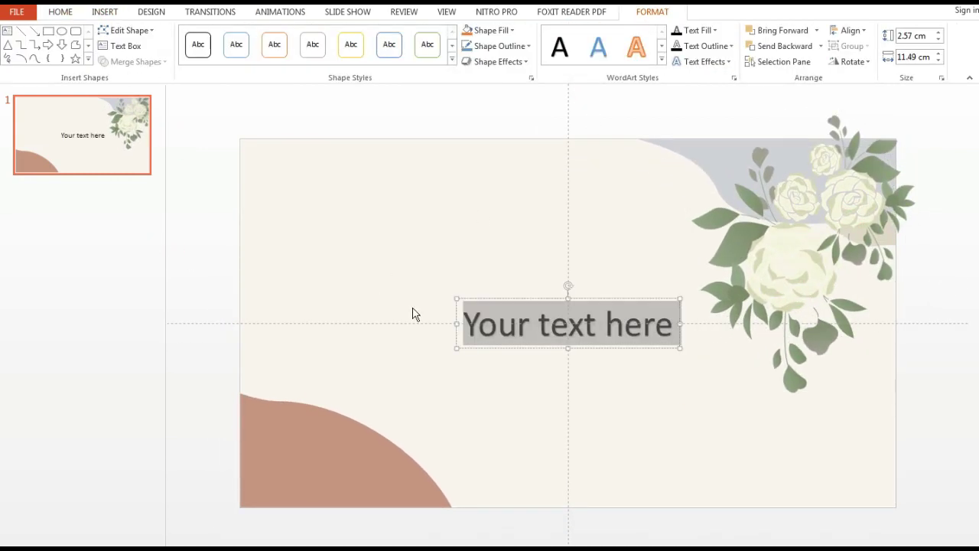
text(Wa;)
key(BackSpace)
text(tul 'U)
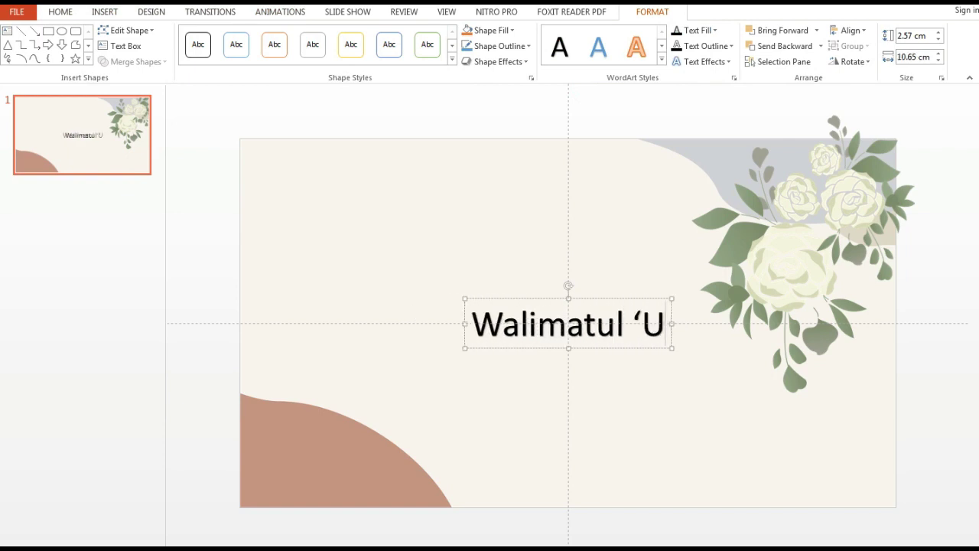
text(rs)
Grow the script title to 96 pt and move it to the left-centre of the slide.
click(60, 12)
click(300, 35)
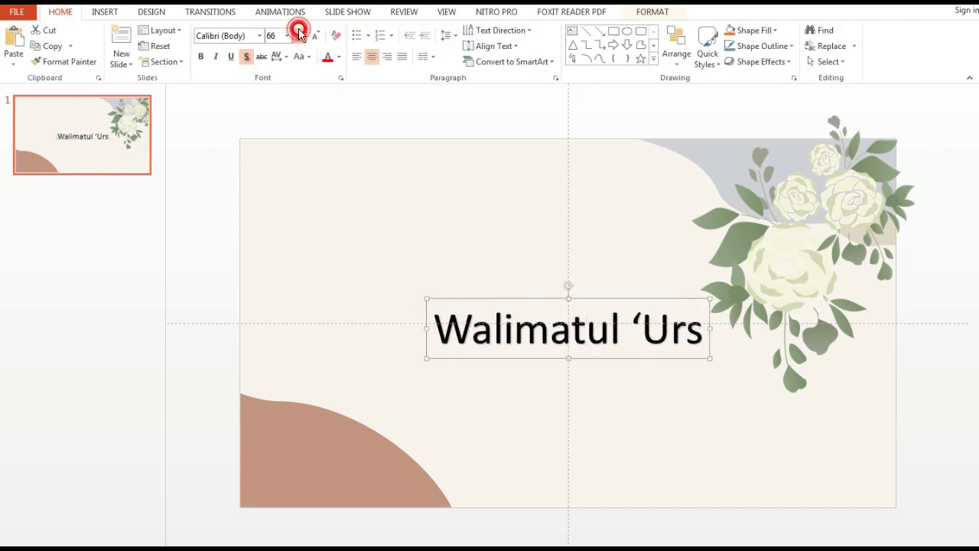
drag(544, 307, 435, 221)
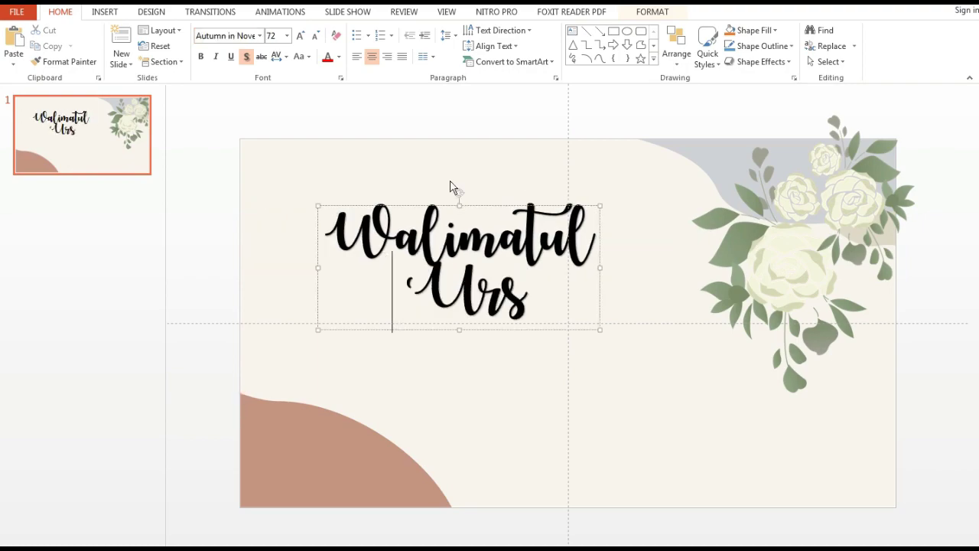
click(400, 197)
click(299, 35)
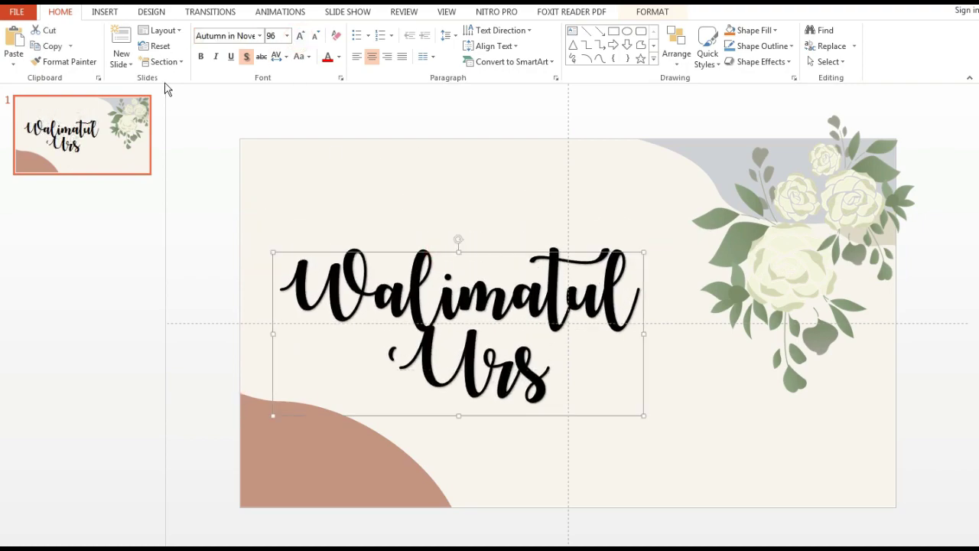
click(105, 11)
Insert TNI BIDAN.png from the people folder, shrink it and set it into the top-right flowers.
click(85, 39)
mouse_move(786, 244)
mouse_down()
mouse_move(780, 325)
mouse_move(783, 100)
mouse_up()
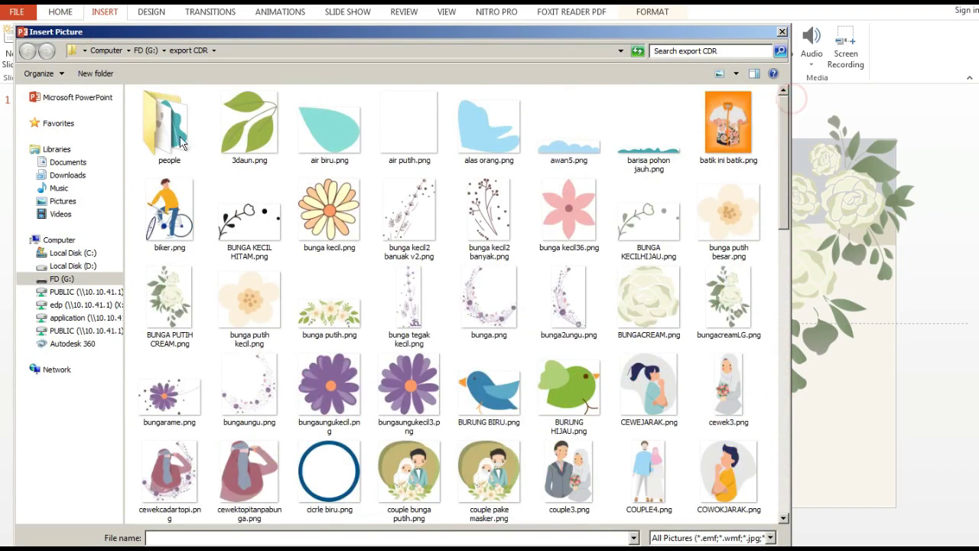
double_click(170, 131)
drag(780, 278, 786, 411)
click(219, 390)
key(Return)
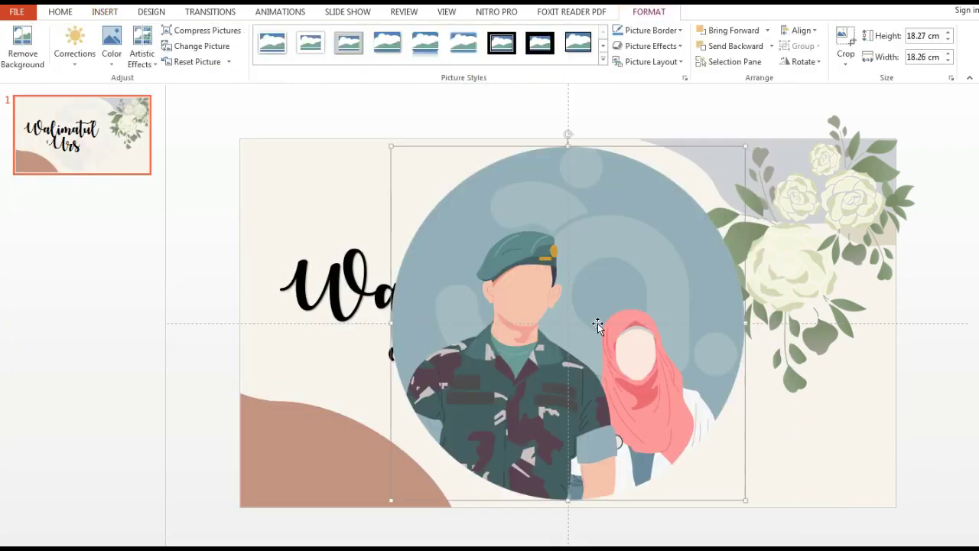
drag(389, 146, 604, 371)
mouse_move(641, 473)
mouse_down()
mouse_move(756, 285)
mouse_move(786, 199)
mouse_up()
click(709, 280)
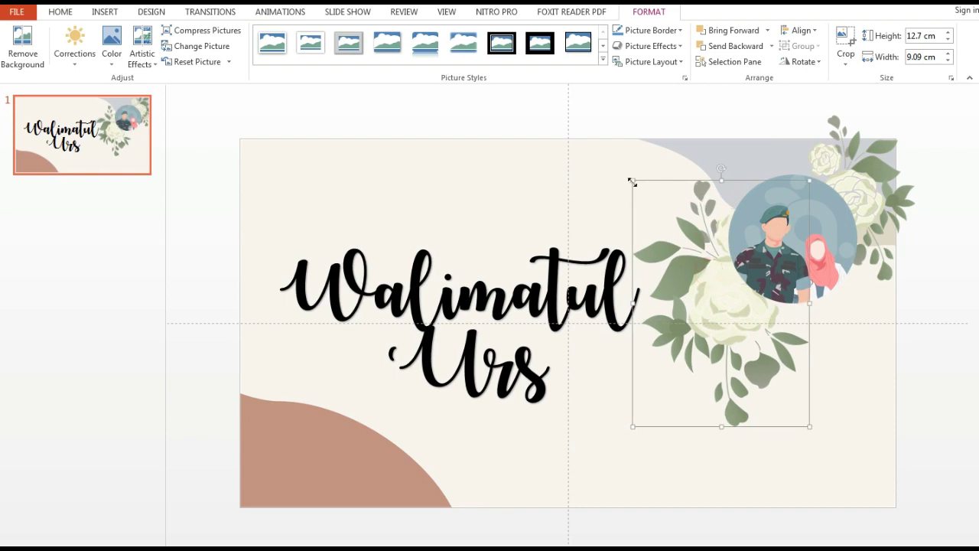
drag(631, 184, 626, 170)
Add a WordArt text box and delete the stray one-letter entry.
click(104, 12)
click(582, 46)
click(583, 103)
text(N)
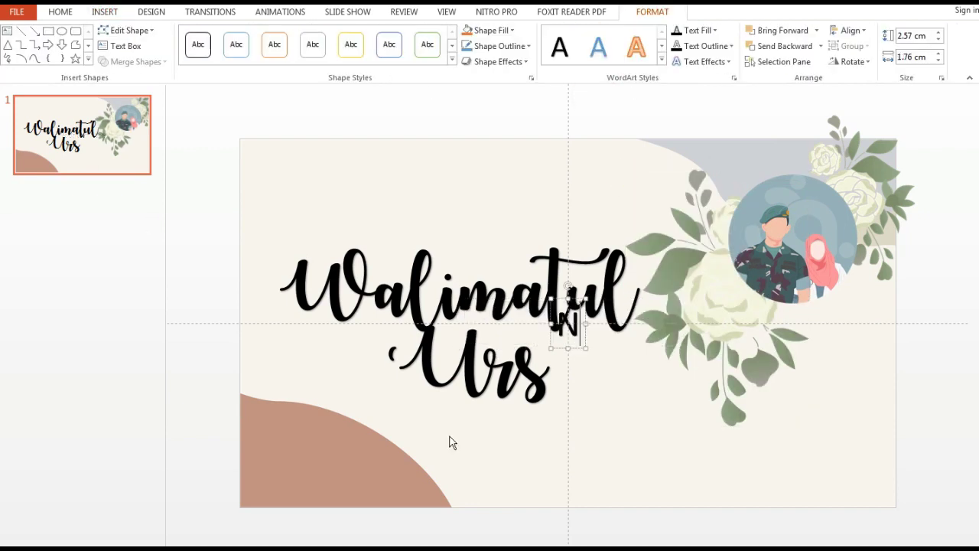
key(Delete)
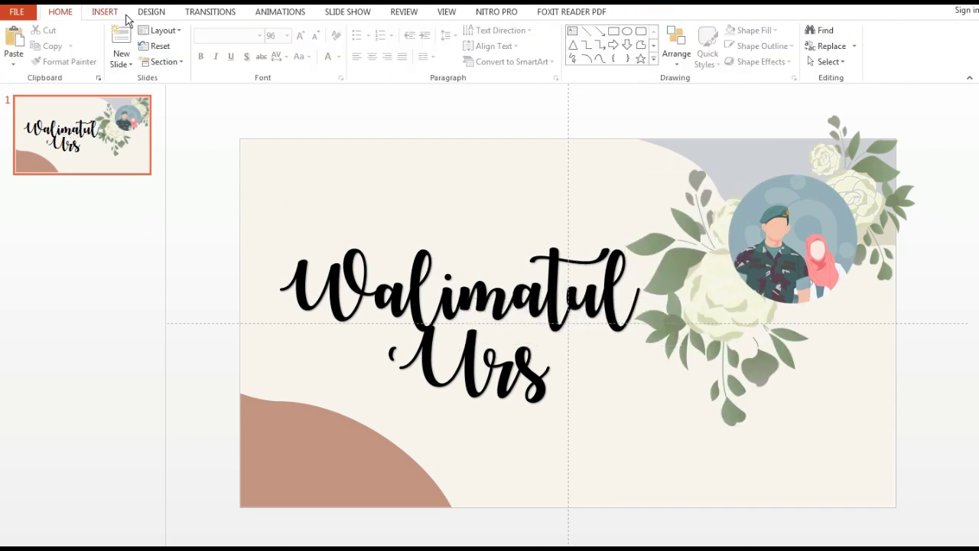
Type a WordArt note about basic animations used on all slides, then delete it.
click(104, 12)
click(582, 39)
click(582, 103)
drag(571, 287, 367, 170)
text(b)
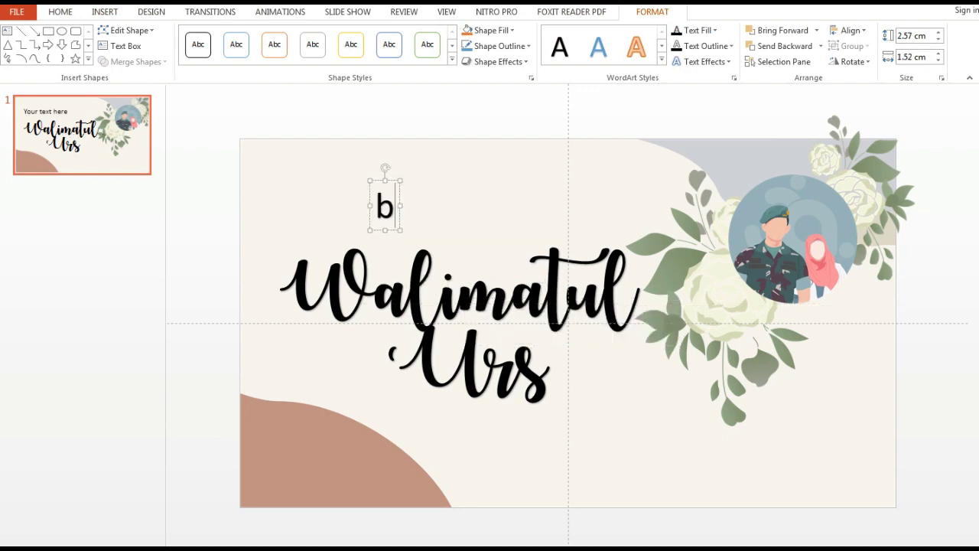
text(animasi dasar)
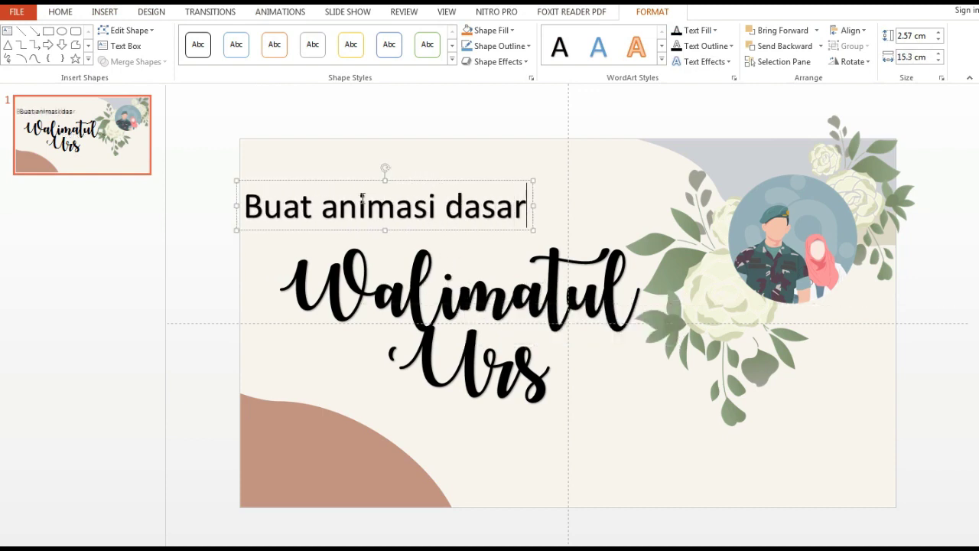
key(BackSpace)
text(kan di pake)
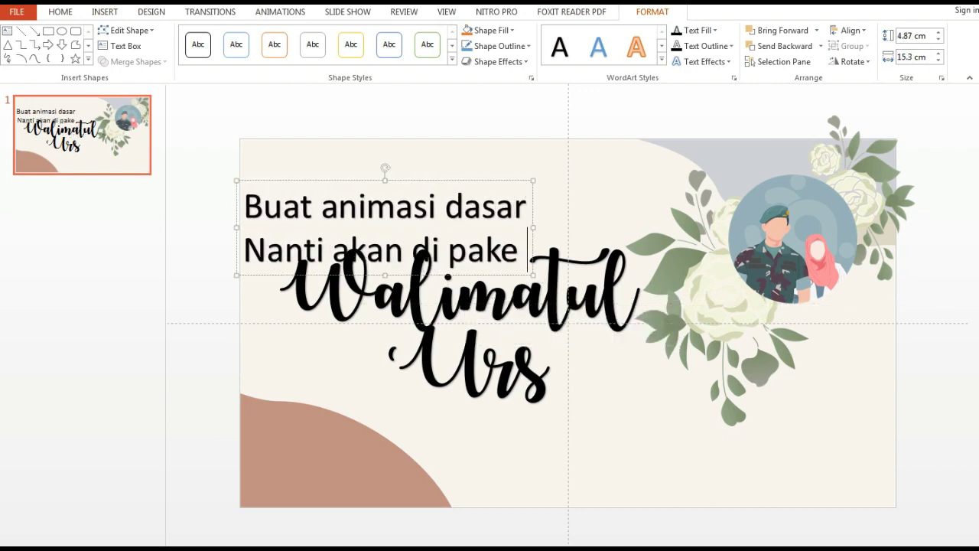
text( di semua slide)
drag(384, 172, 425, 113)
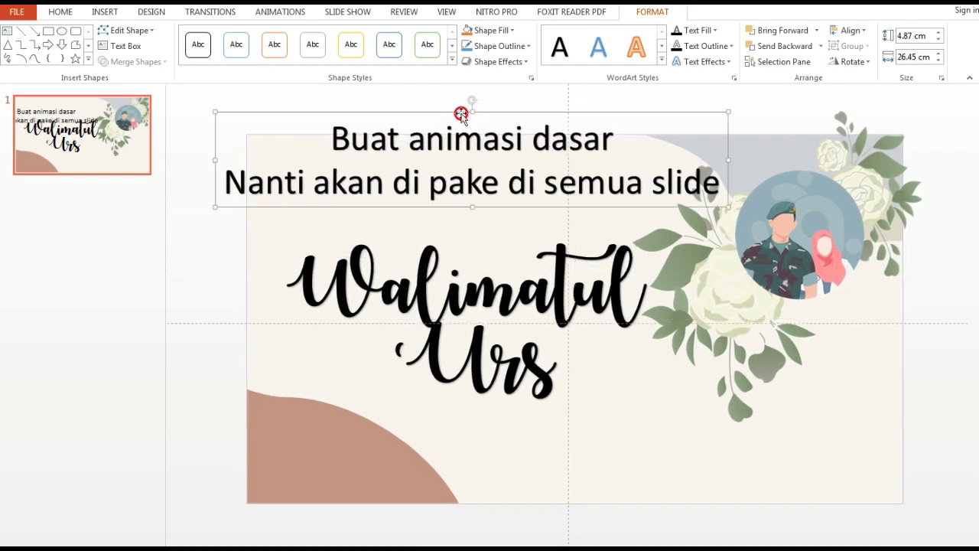
key(Delete)
click(822, 219)
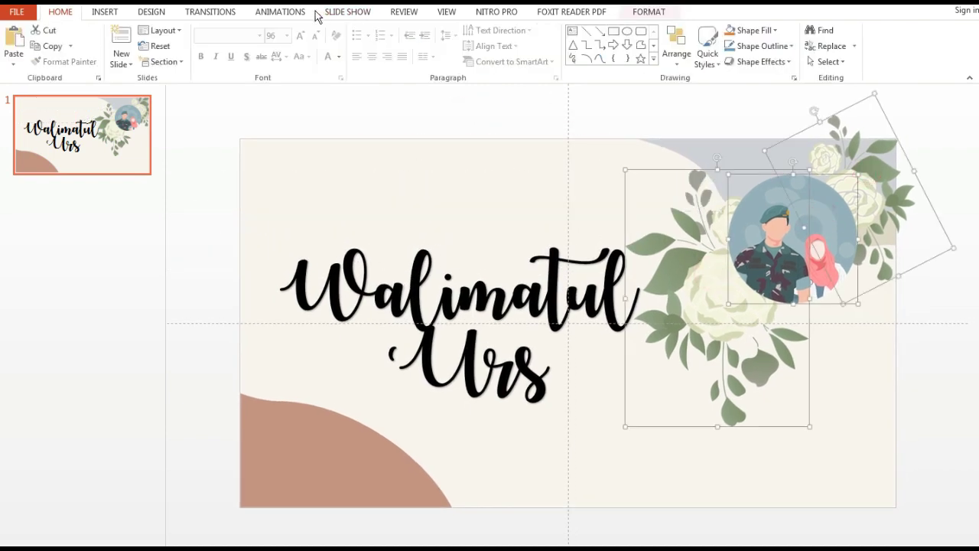
Select the three pictures' Grow/Shrink animations in the Animation Pane and confirm their settings.
click(309, 12)
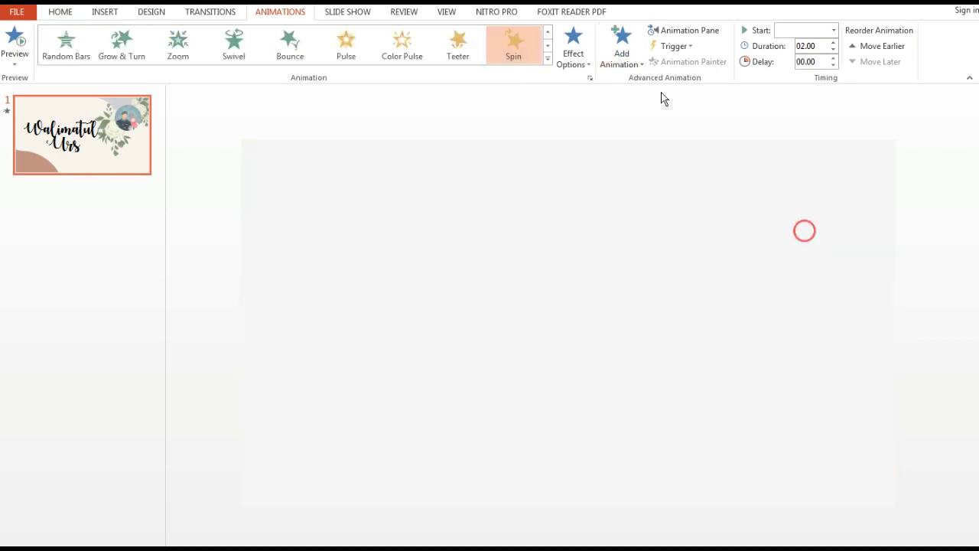
click(684, 30)
click(836, 189)
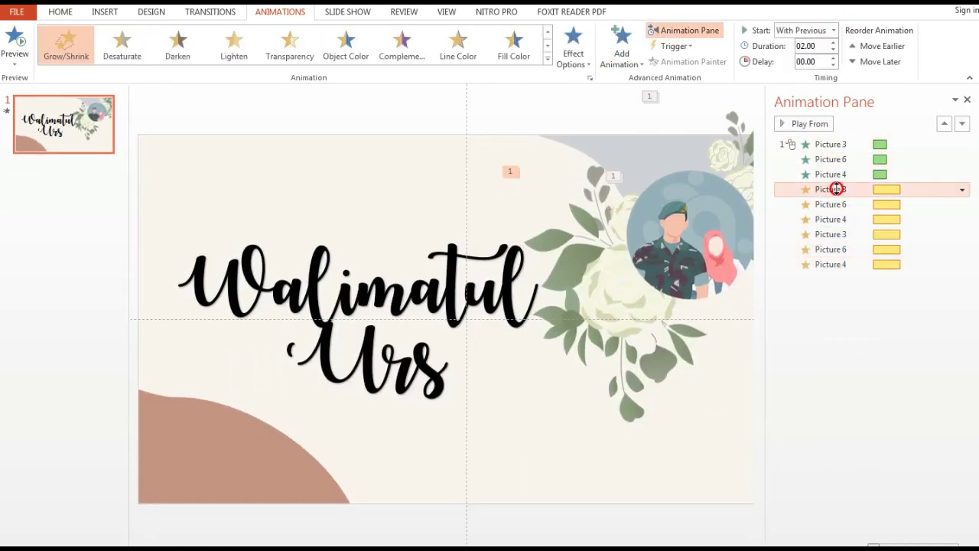
shift+click(962, 219)
click(903, 289)
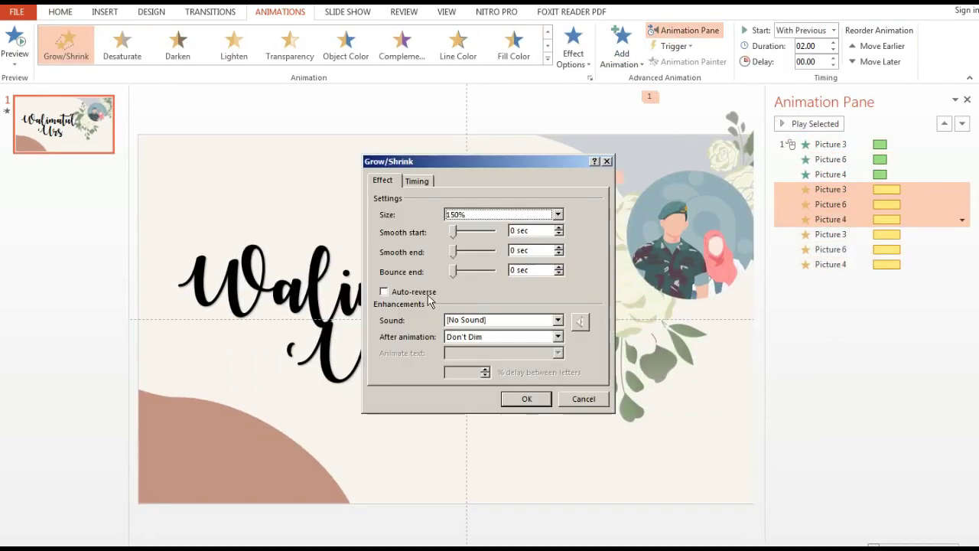
click(532, 399)
Set the three Spin animations to one full turn with Auto-reverse and a repeat.
click(830, 234)
shift+click(948, 264)
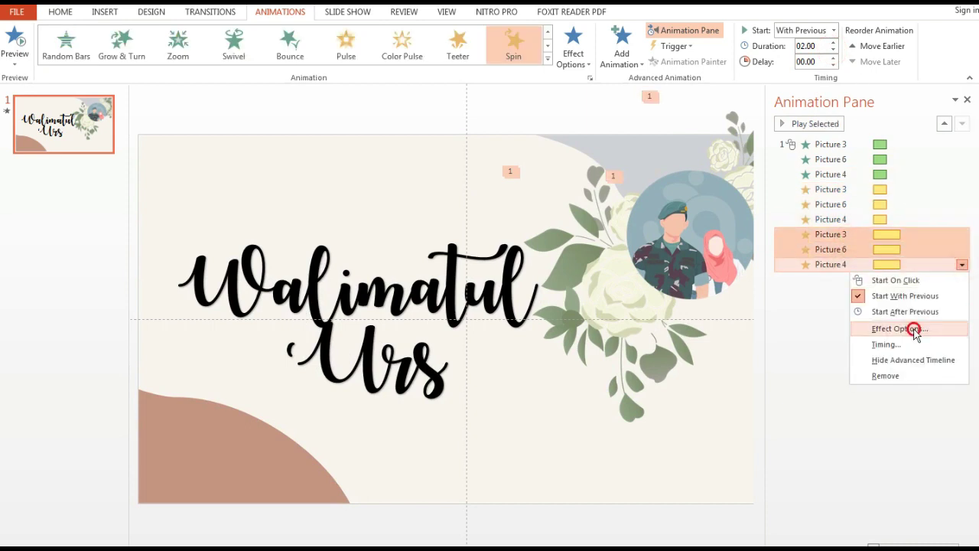
click(915, 328)
click(383, 291)
click(557, 214)
click(557, 214)
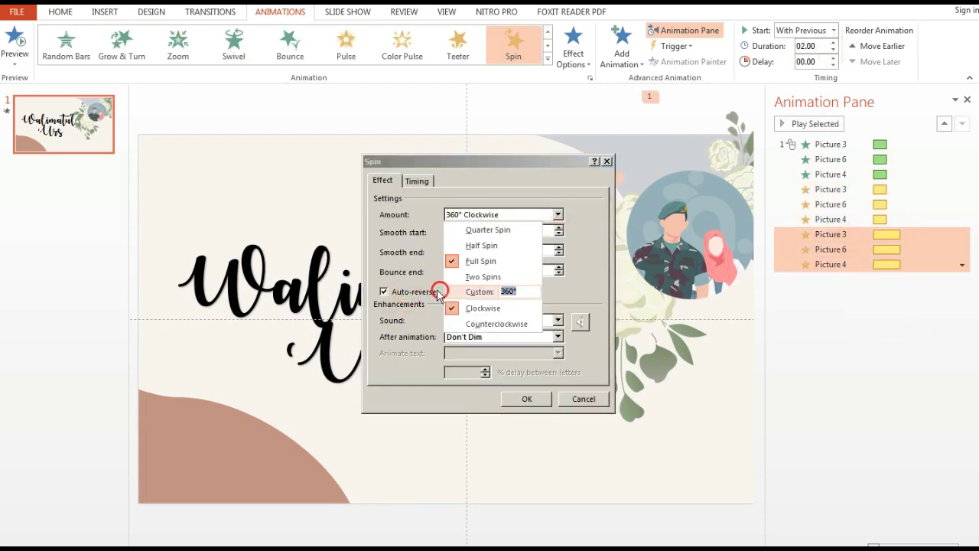
click(417, 180)
click(502, 249)
click(467, 312)
click(526, 399)
click(860, 190)
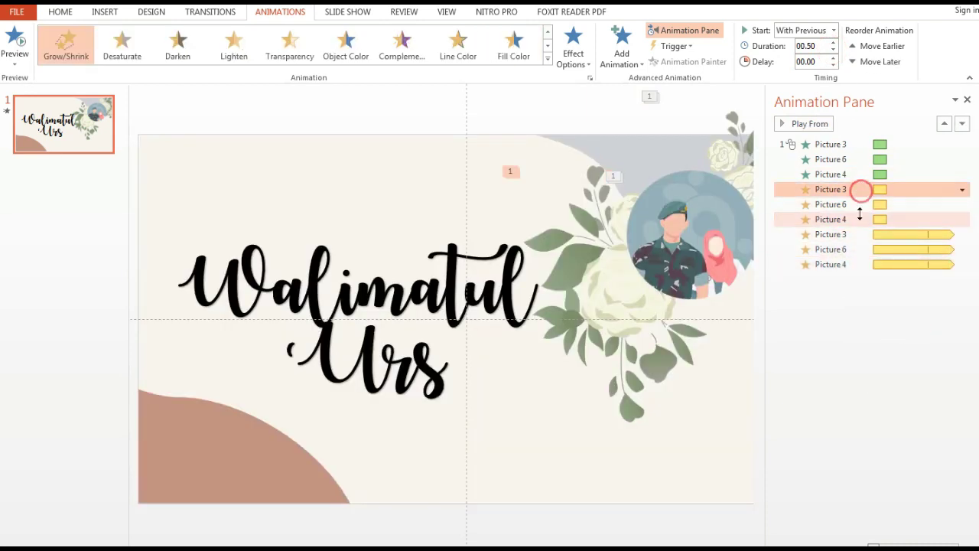
Preview the slide's animations, then select the Walimatul 'Urs title.
shift+click(861, 221)
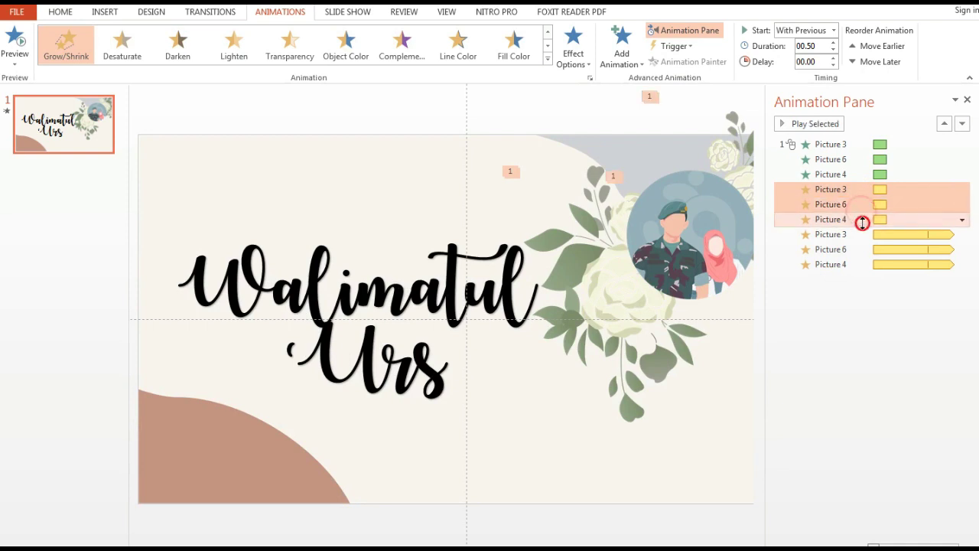
click(831, 264)
shift+click(830, 234)
click(15, 42)
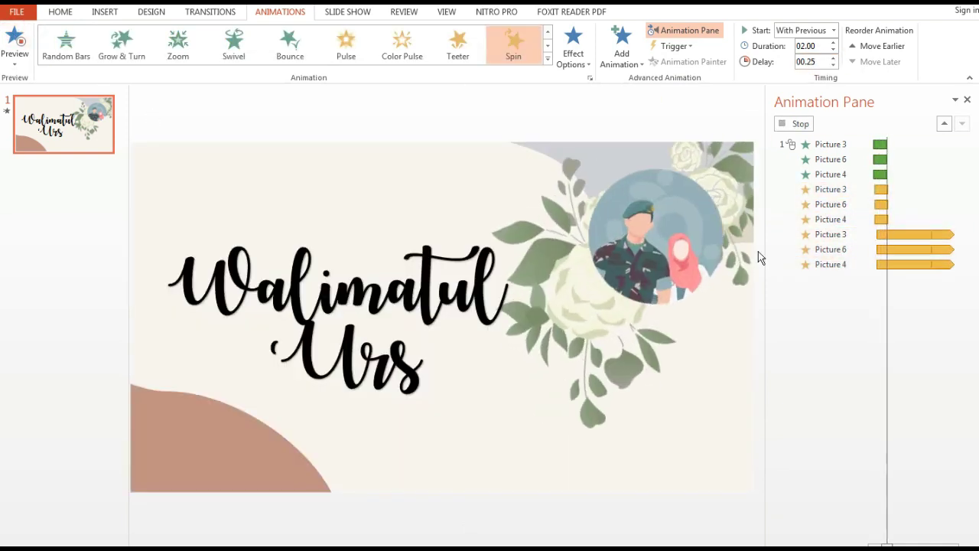
click(408, 259)
click(621, 42)
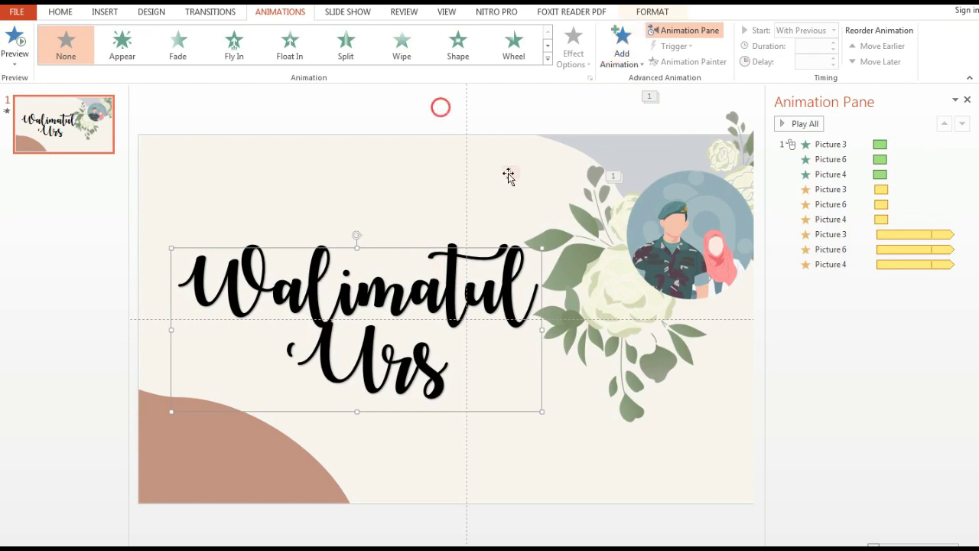
Duplicate slide 1, remove the title and couple picture, and make the flower-only copy first.
click(385, 116)
key(ctrl+d)
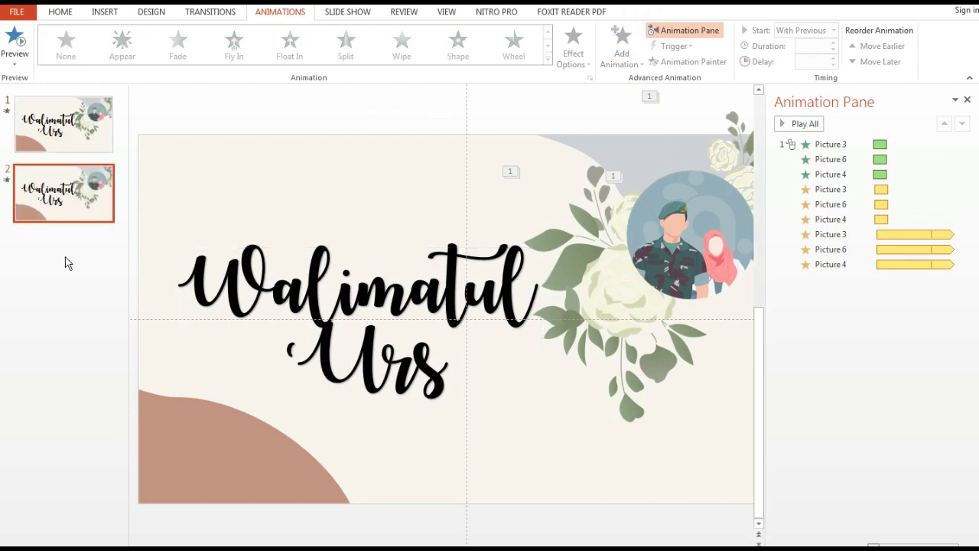
click(429, 248)
key(Delete)
click(673, 245)
key(Delete)
click(666, 295)
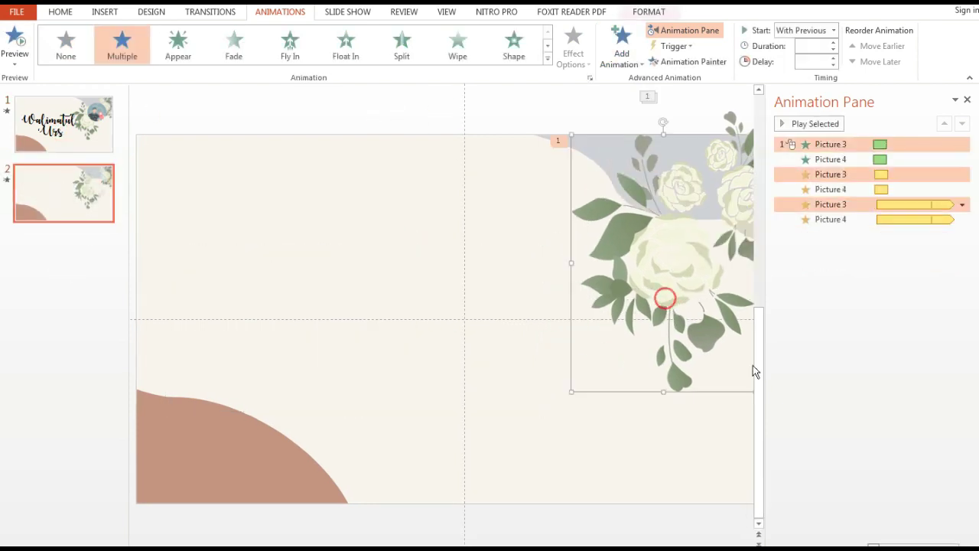
drag(765, 367, 874, 284)
mouse_move(73, 126)
mouse_down()
mouse_move(99, 197)
mouse_move(66, 162)
mouse_up()
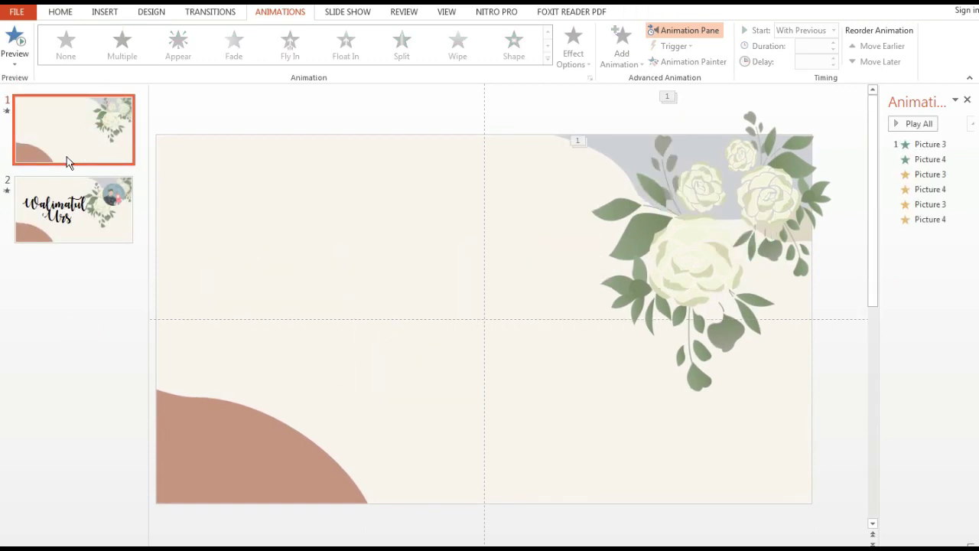
Add WordArt reading 'Disini slide untuk bagian Ayat2 atau kata penutup atau pembukaan'.
click(105, 12)
click(585, 42)
click(596, 103)
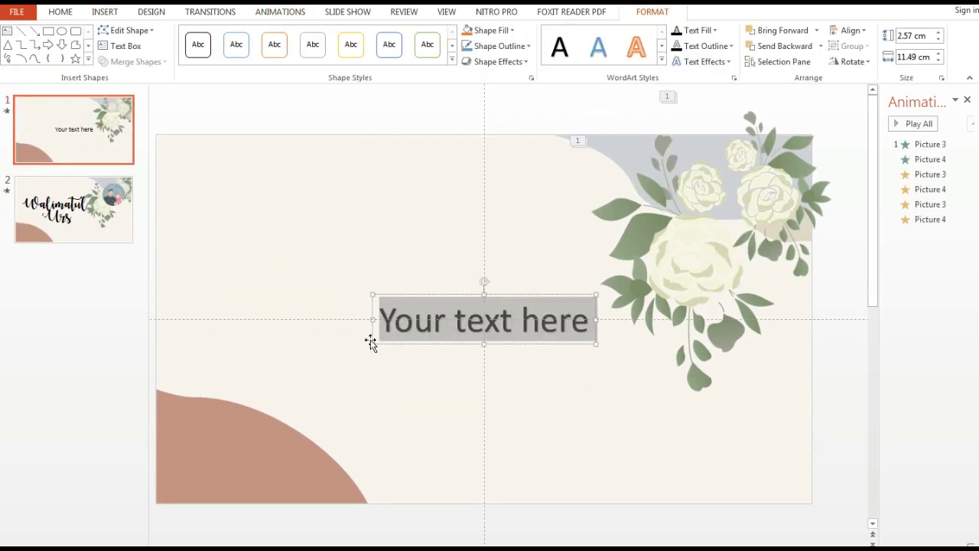
text(Disini slide untuk)
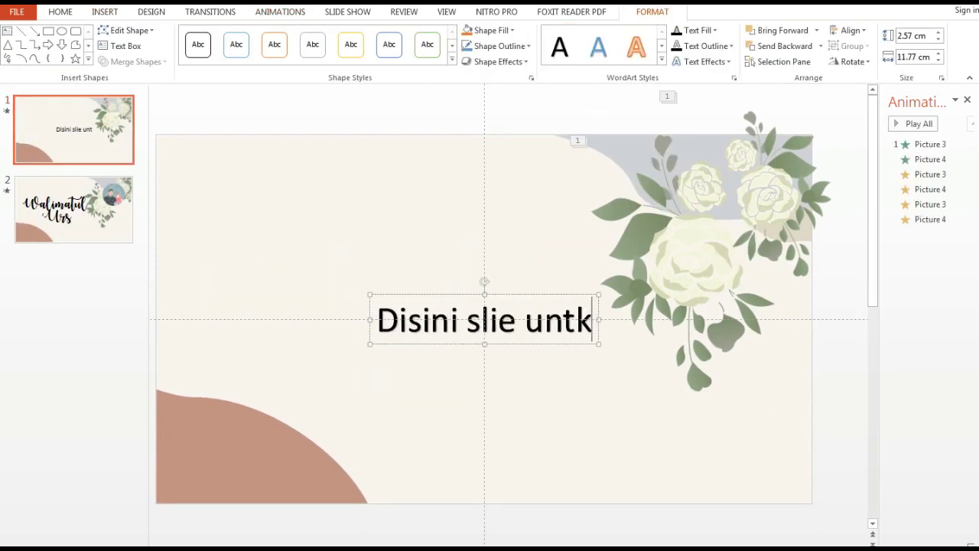
key(BackSpace)
key(BackSpace)
key(BackSpace)
text(de untuk baga)
key(BackSpace)
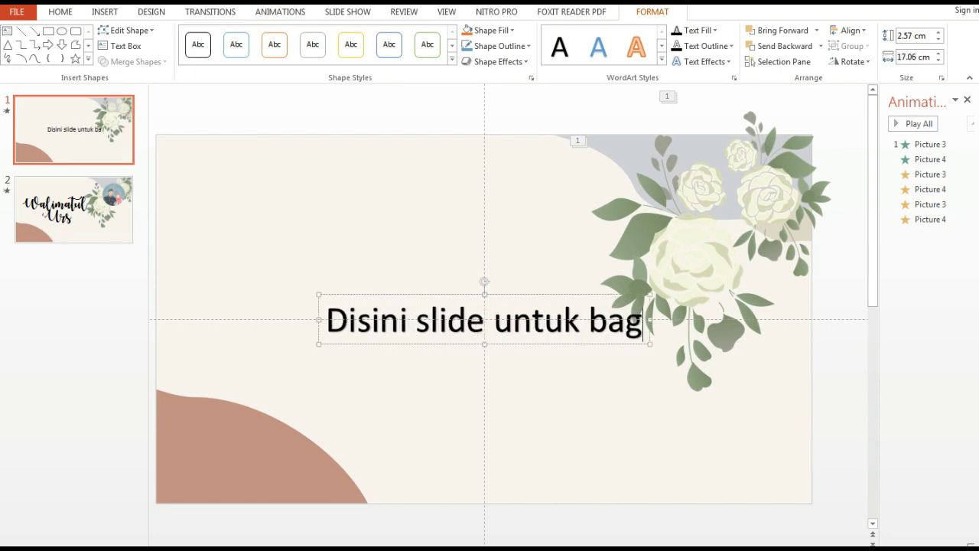
text(ian ayat2)
text(ta penutup atau)
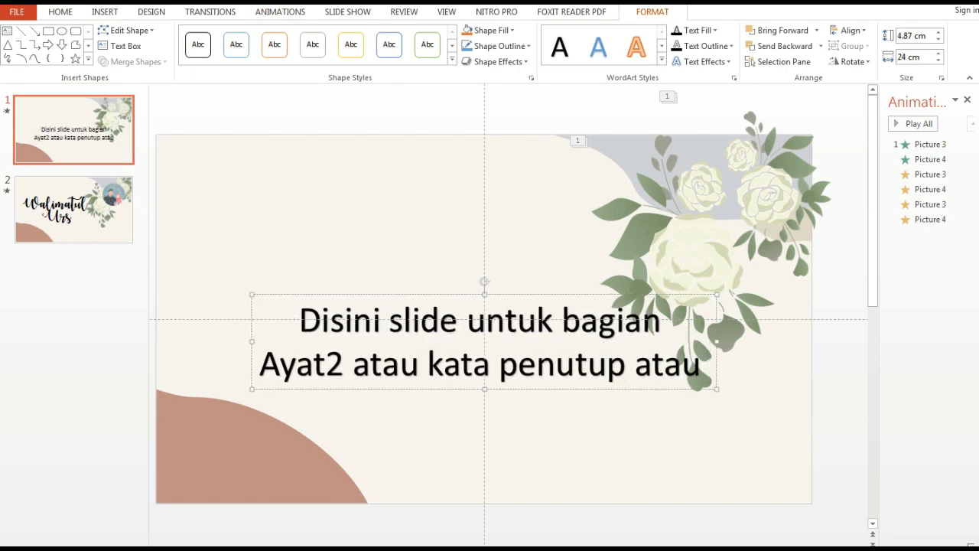
text( pembukaan)
click(61, 344)
Paste the copied flower slide as slide 3 and retype its WordArt as 'Buat TNI dlu yah'.
key(ctrl+v)
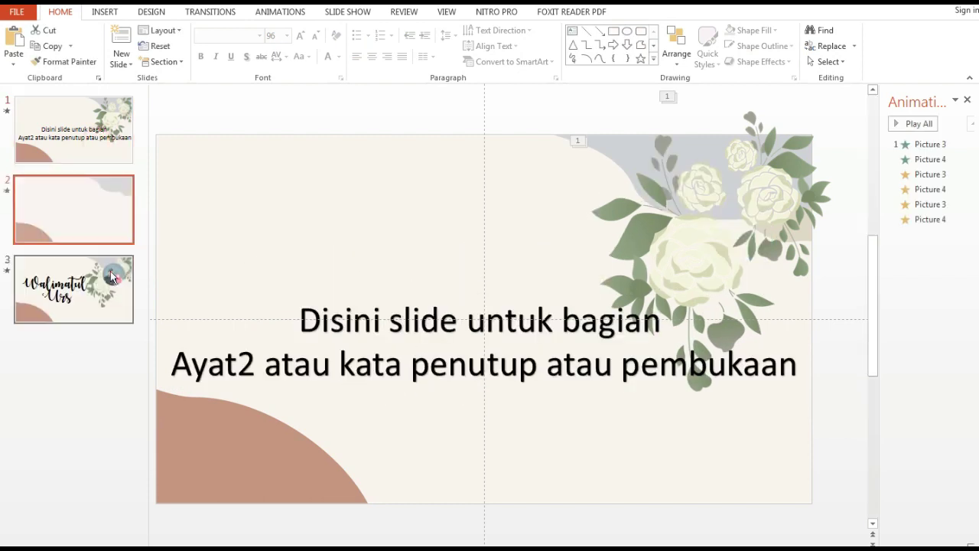
click(411, 360)
key(ctrl+a)
text(buat slide int)
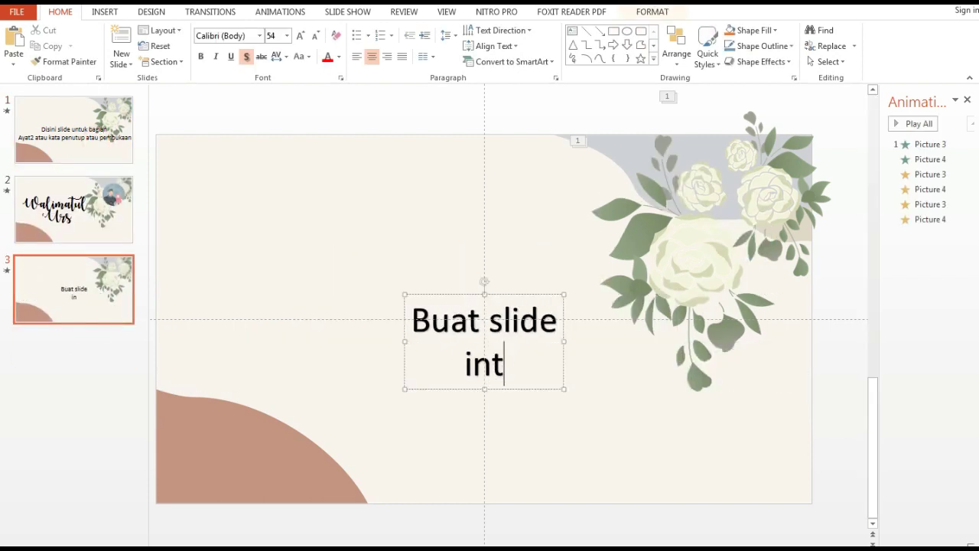
text( karakter nya)
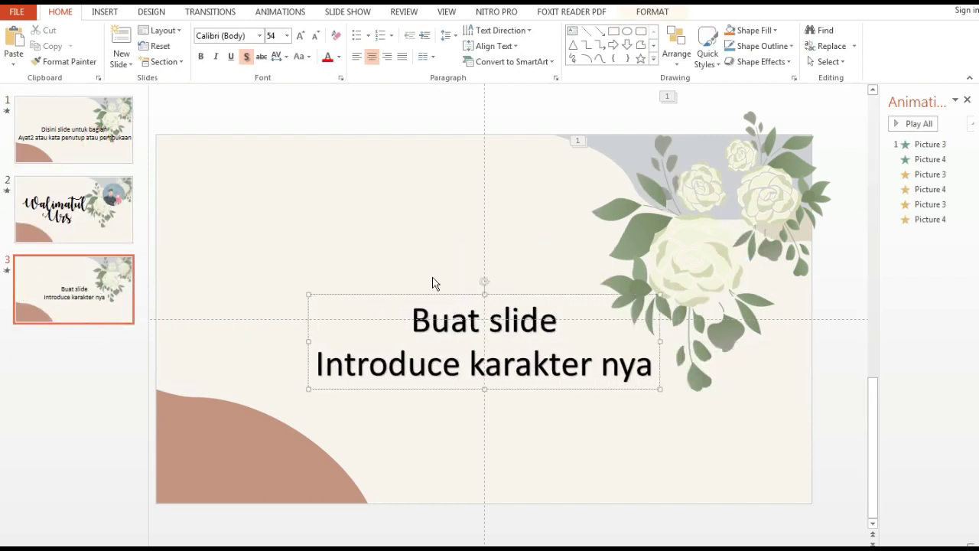
key(ctrl+a)
text(bau)
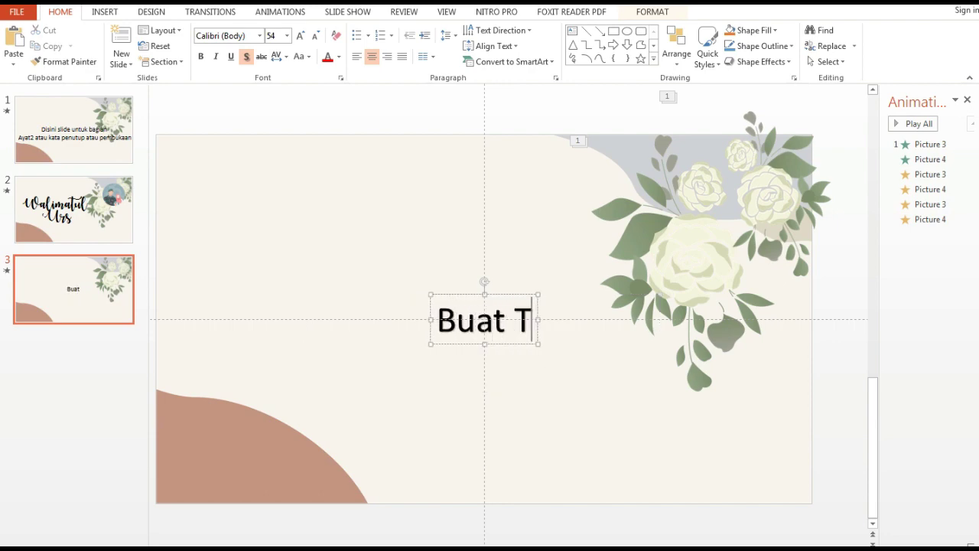
text(NI dlu uyah)
key(BackSpace)
key(BackSpace)
key(BackSpace)
text(yah)
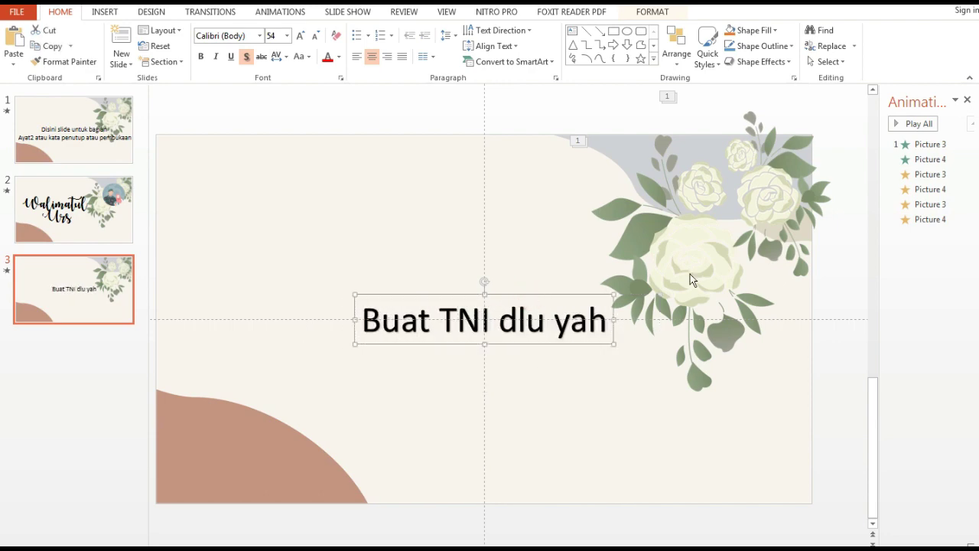
key(ctrl+z)
key(ctrl+z)
key(ctrl+z)
key(ctrl+z)
key(ctrl+z)
Insert the TNI soldier, jet, heli, GELEMBUNGDOKTER blob and tank pictures onto slide 3.
click(105, 12)
click(90, 46)
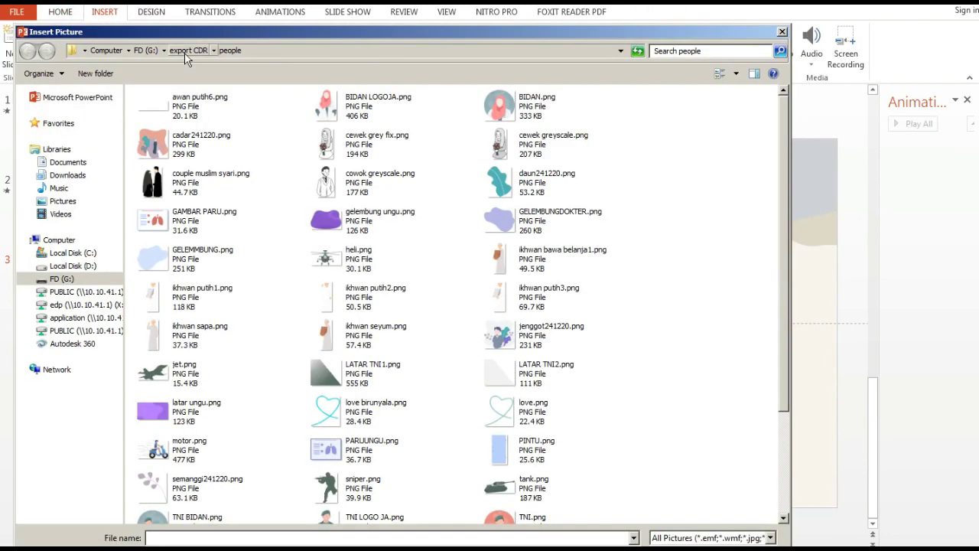
scroll(753, 206, down, 2)
scroll(776, 351, down, 2)
click(345, 405)
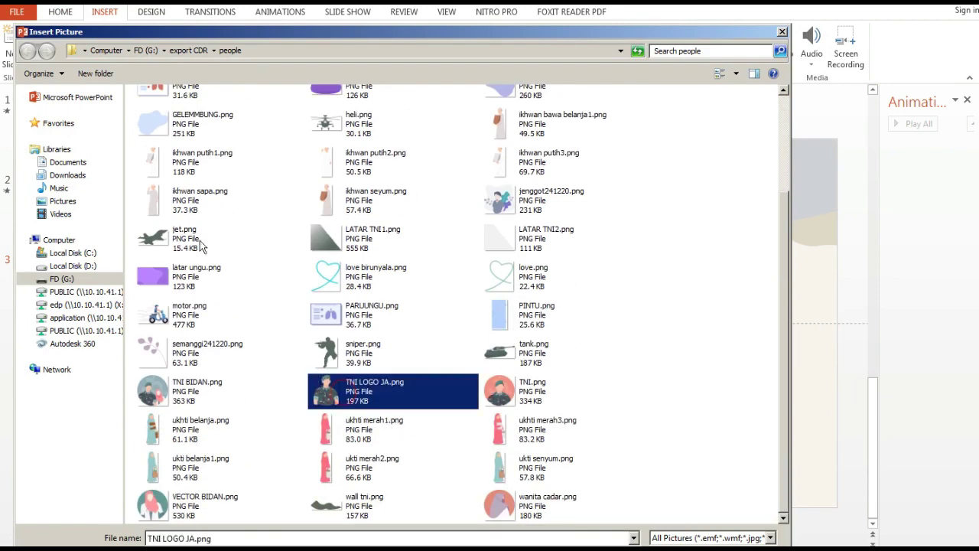
ctrl+click(184, 239)
ctrl+click(352, 124)
drag(784, 380, 783, 207)
ctrl+click(517, 230)
drag(780, 276, 782, 365)
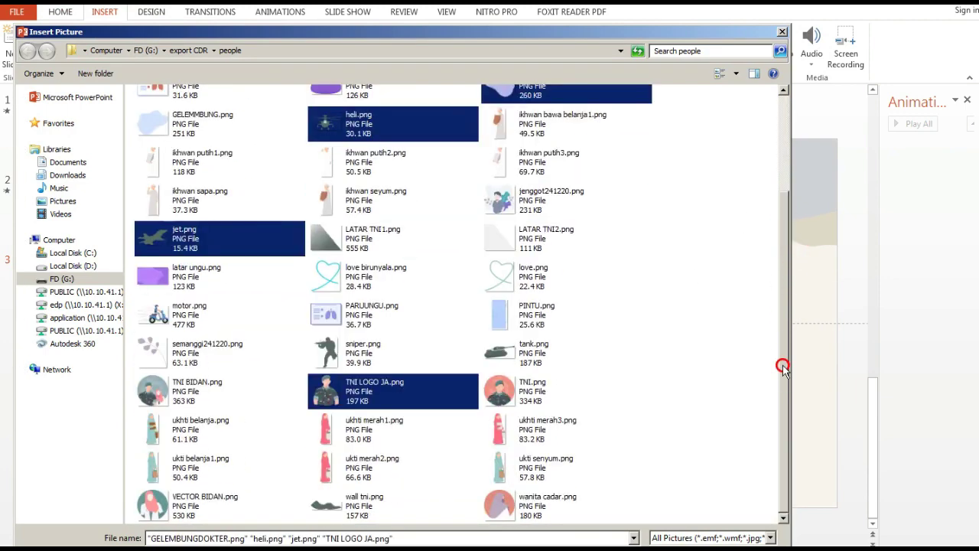
ctrl+click(535, 352)
key(Return)
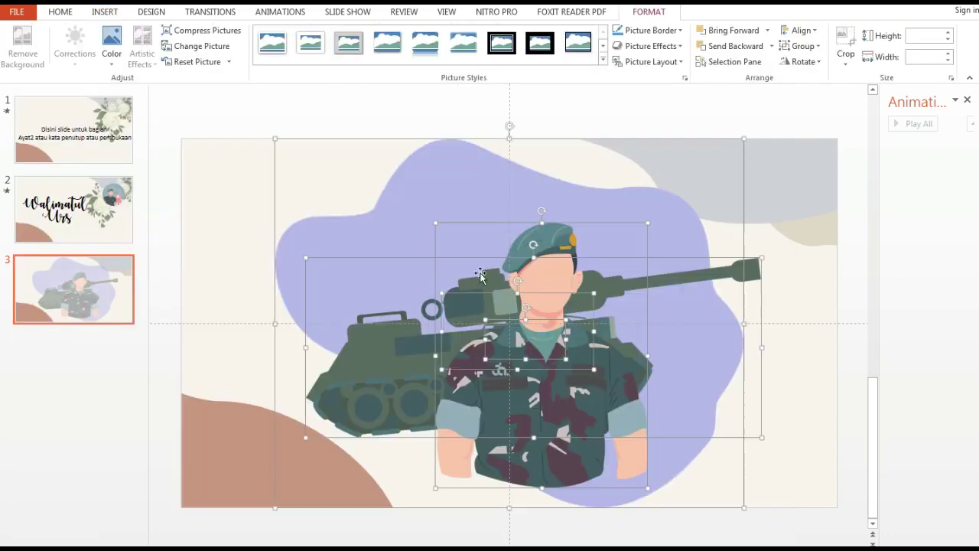
Arrange the pictures: soldier lower left with blob over him, helicopter top-left, jet top-centre, tank beside.
click(647, 235)
mouse_move(647, 236)
mouse_down()
mouse_move(459, 337)
mouse_move(355, 321)
mouse_move(431, 244)
mouse_up()
drag(688, 199, 625, 360)
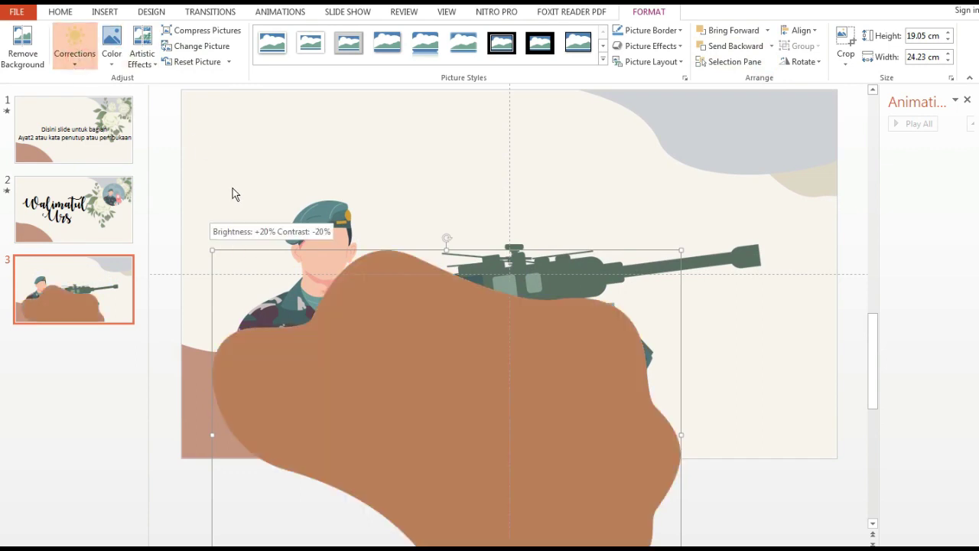
drag(273, 340, 204, 431)
click(717, 312)
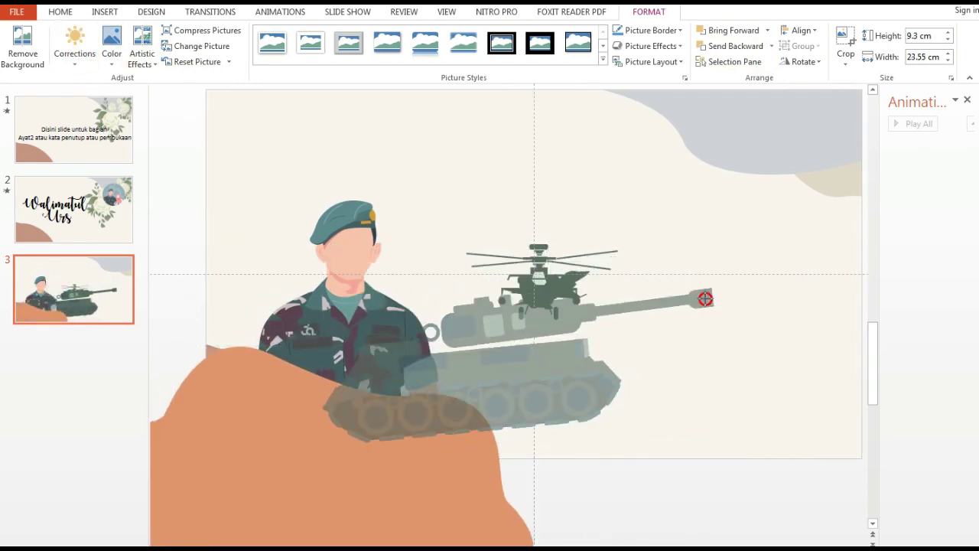
mouse_move(535, 252)
mouse_down()
mouse_move(271, 114)
mouse_move(281, 110)
mouse_up()
drag(566, 284, 574, 156)
drag(554, 351, 576, 360)
click(335, 271)
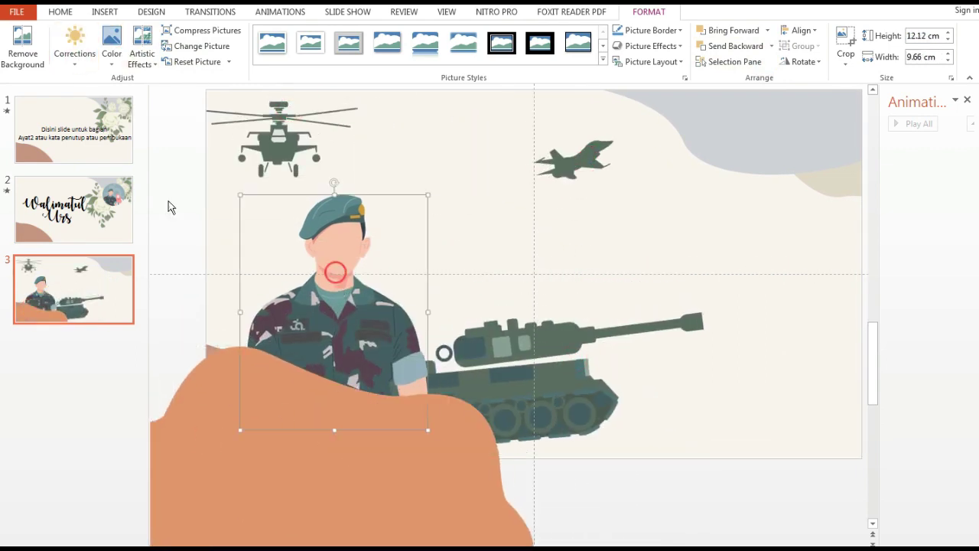
Add a two-line WordArt title box to slide 3 ending with 'TNI Ananda'.
click(105, 12)
click(579, 38)
click(570, 100)
text(bua)
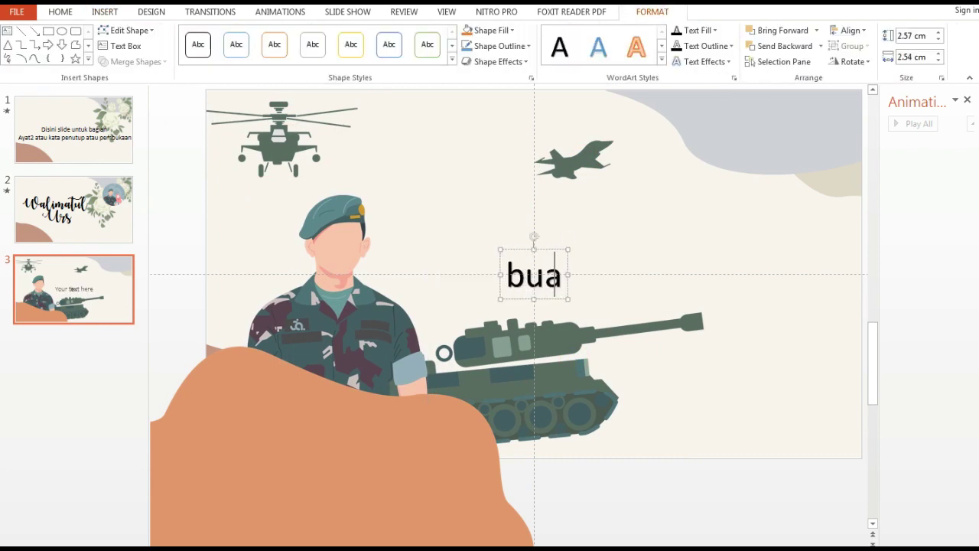
text(Buat dengan patokan)
key(Return)
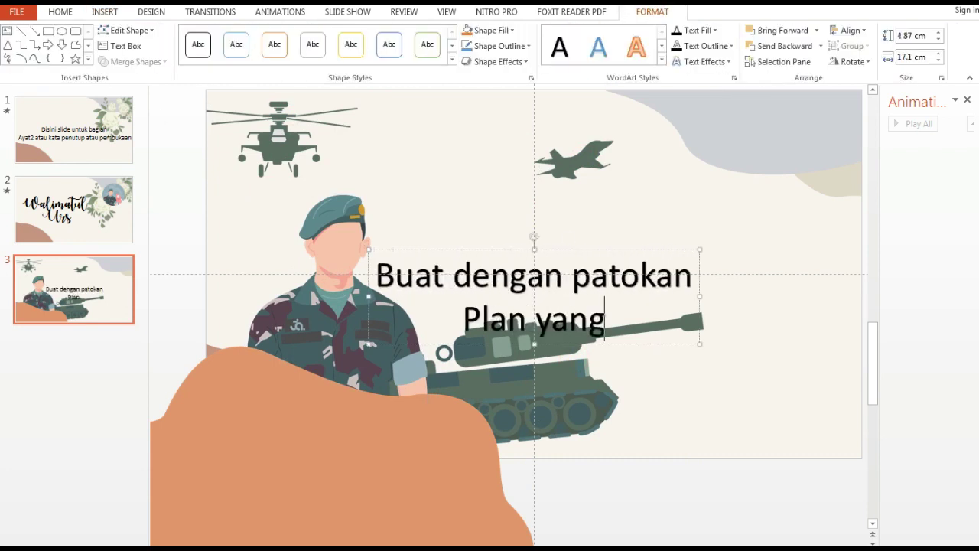
text(dibuat pada corel)
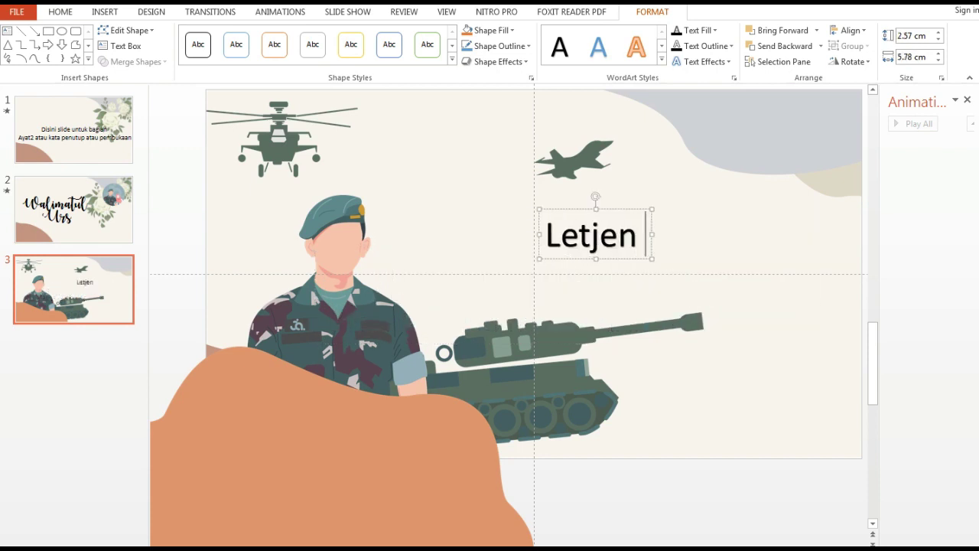
text( TNI Ananda)
Set the title to the Akarius font, nudge it up-left and increase its size.
click(60, 11)
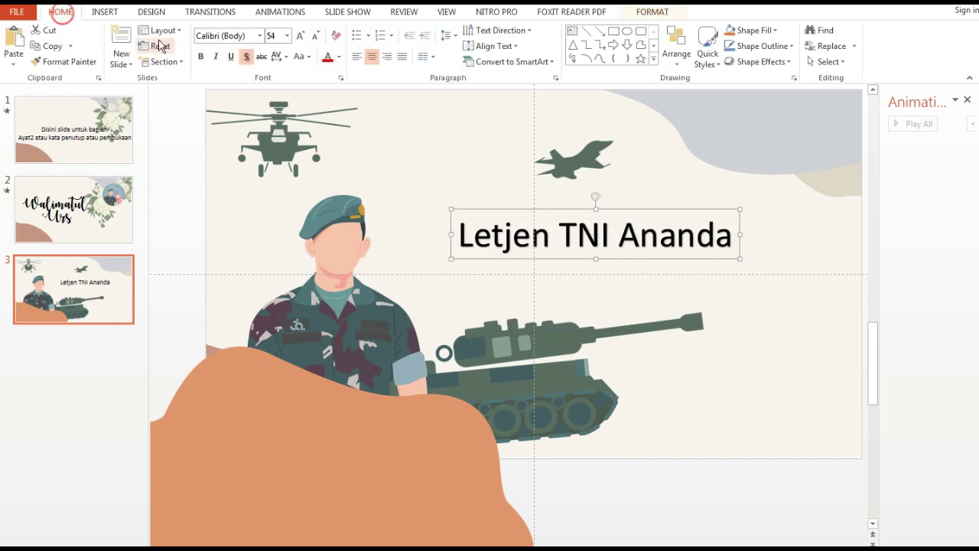
key(Down)
key(Down)
key(Down)
key(Return)
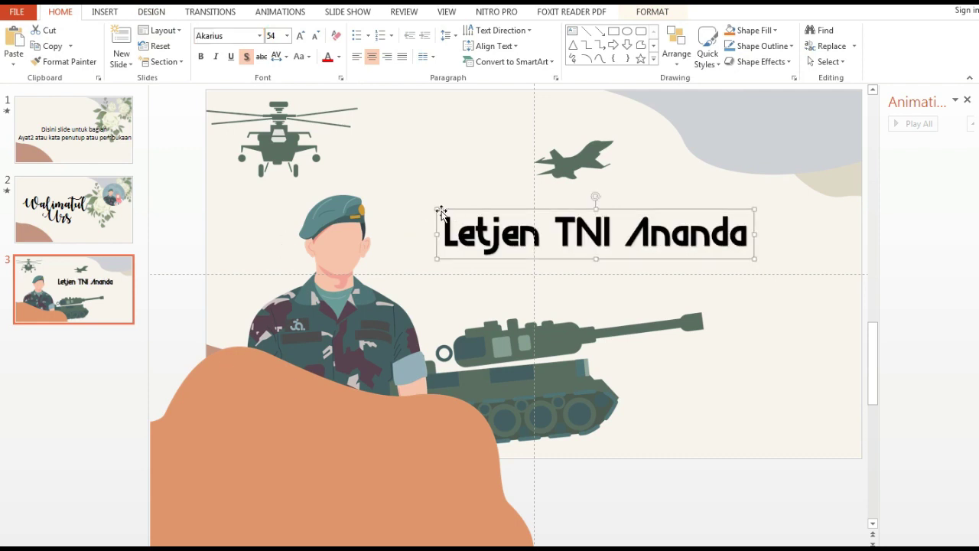
drag(585, 209, 575, 196)
click(652, 12)
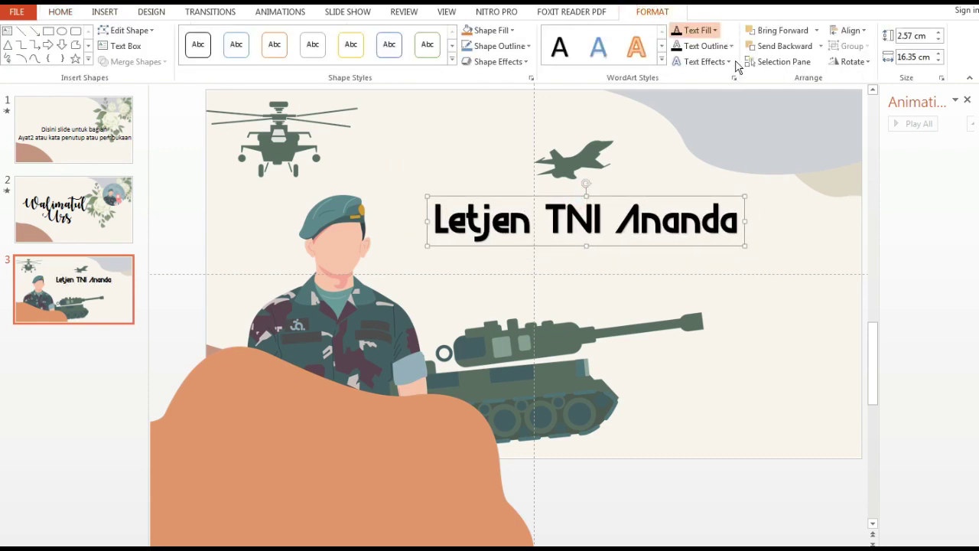
click(61, 12)
click(299, 36)
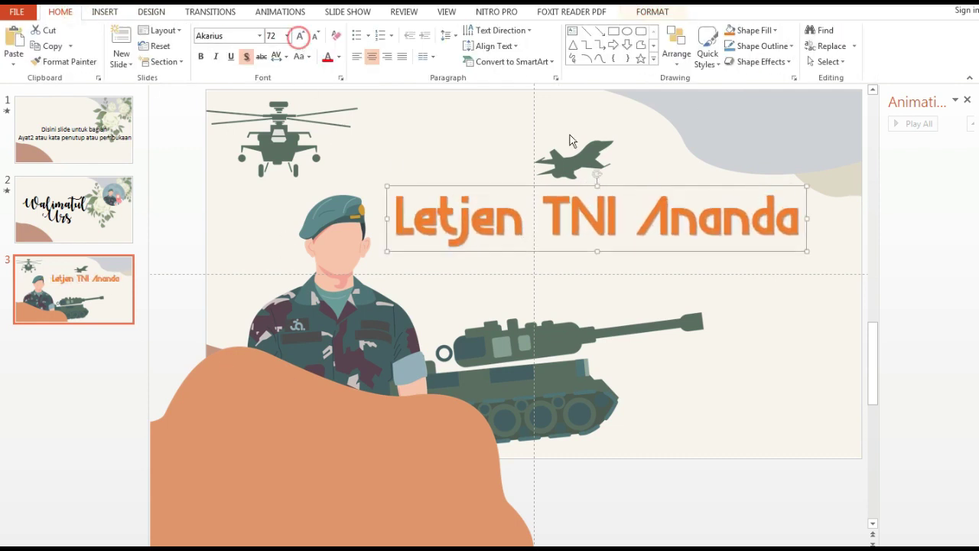
Shift the jet right beside the title and shrink the helicopter.
drag(586, 156, 666, 174)
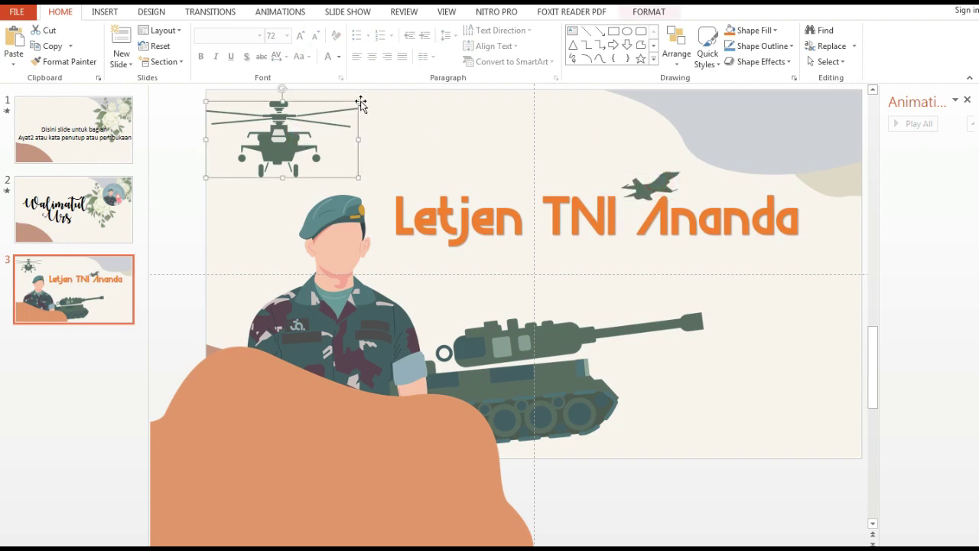
drag(360, 104, 325, 128)
click(638, 209)
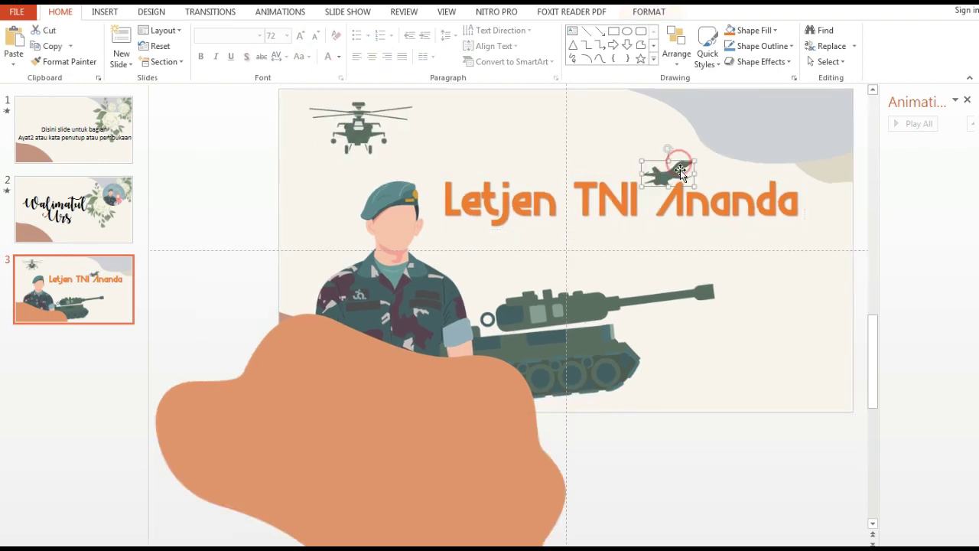
ctrl+scroll(655, 172, down, 3)
click(643, 430)
Duplicate slide 1, move the copy to the end, and delete its text and flowers.
click(87, 157)
key(ctrl+d)
drag(76, 210, 83, 398)
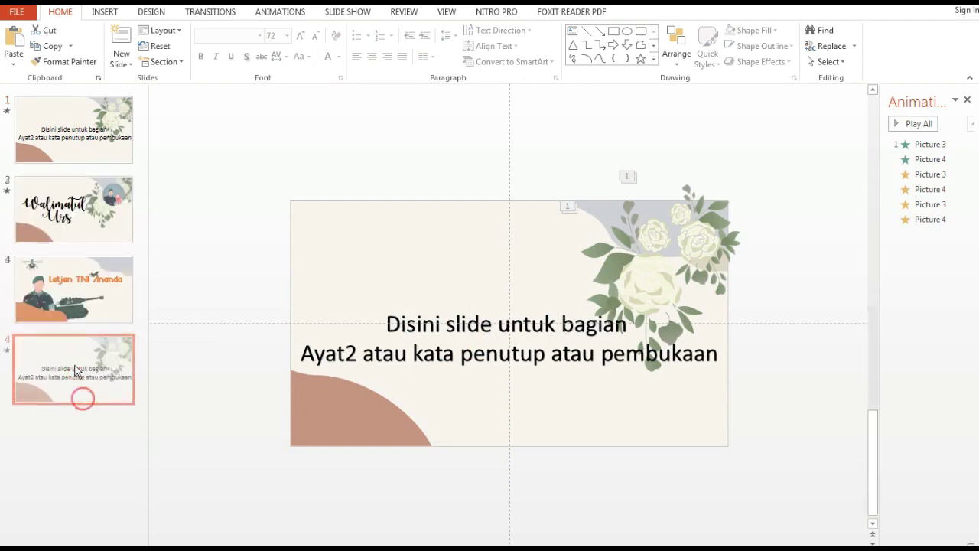
drag(221, 115, 805, 422)
key(Delete)
Insert the BIDAN LOGOJA, GAMBAR PARU and GELEMBUNGDOKTER pictures onto slide 4.
click(105, 11)
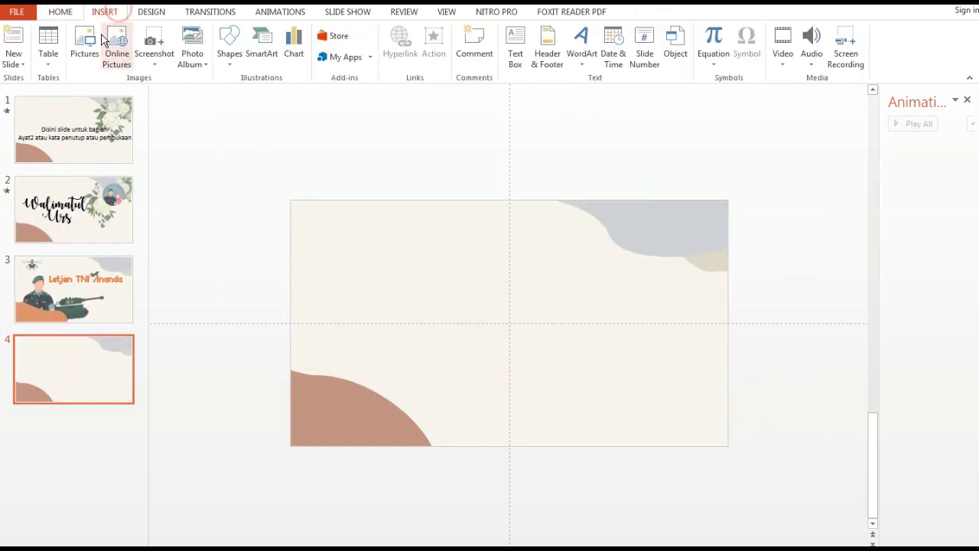
click(83, 40)
click(326, 107)
mouse_move(795, 304)
mouse_down()
mouse_move(795, 365)
mouse_move(796, 221)
mouse_up()
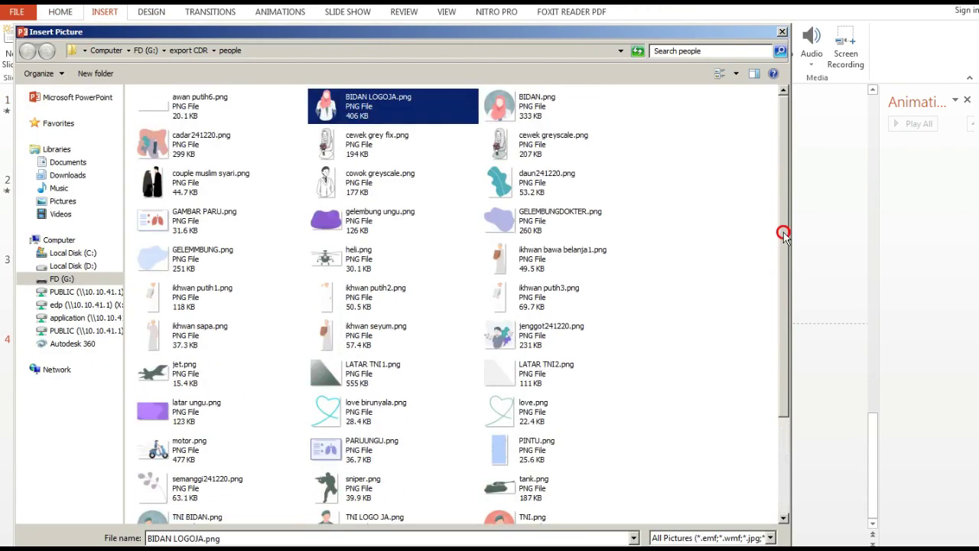
ctrl+click(157, 222)
ctrl+click(509, 223)
key(Return)
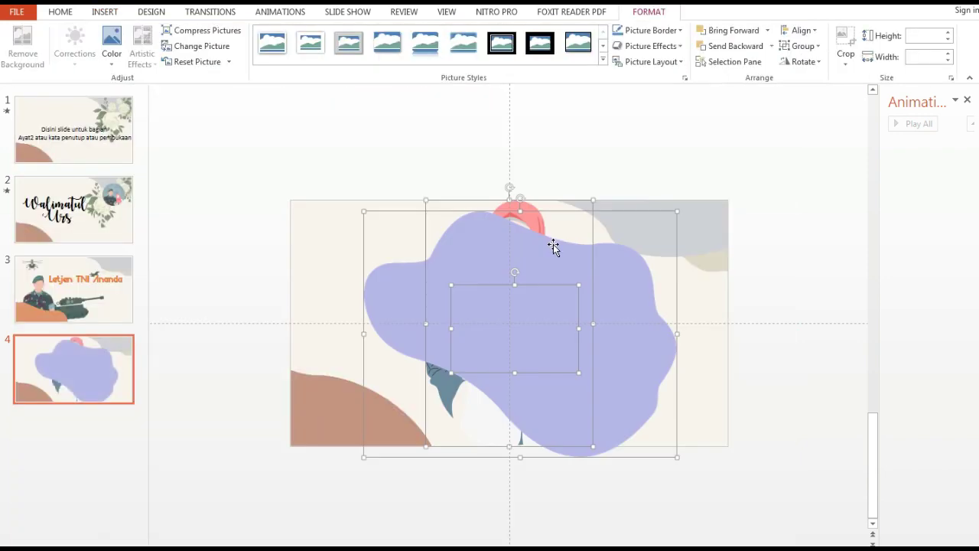
Place the doctor on peach blobs sent behind her, with a small lungs chart beside.
drag(696, 234, 769, 219)
drag(841, 186, 704, 306)
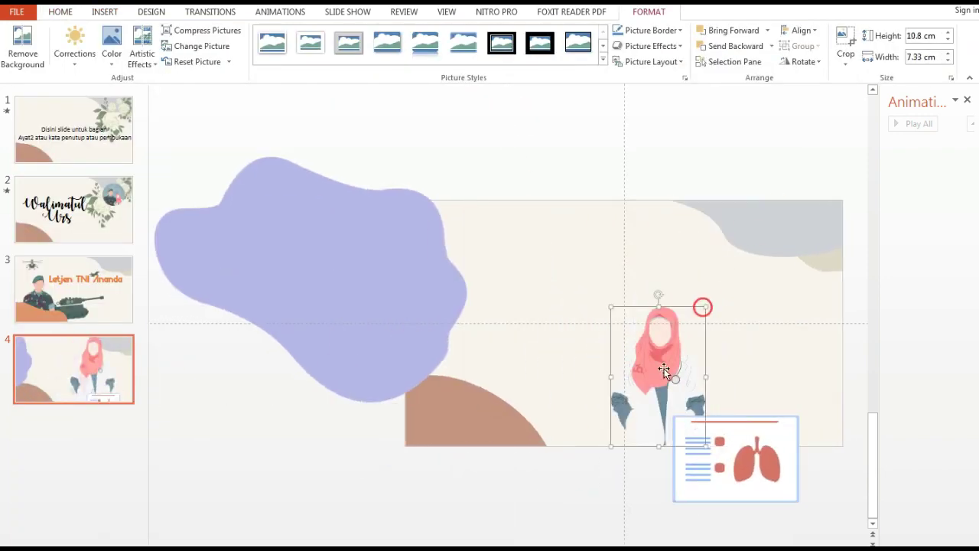
mouse_move(496, 420)
mouse_down()
mouse_move(806, 474)
mouse_move(505, 260)
mouse_up()
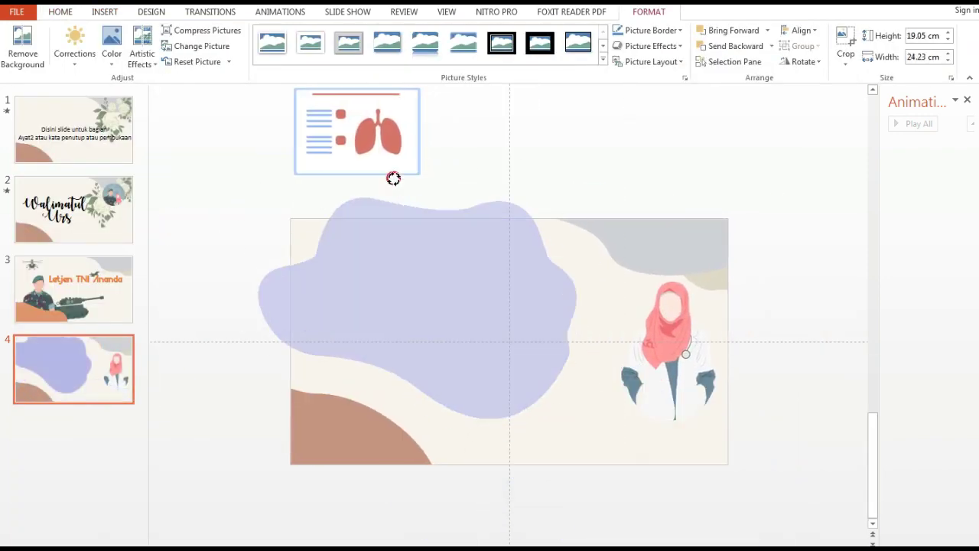
drag(393, 176, 343, 291)
mouse_move(454, 325)
mouse_down()
mouse_move(678, 463)
mouse_move(765, 321)
mouse_move(742, 375)
mouse_up()
click(753, 79)
click(306, 180)
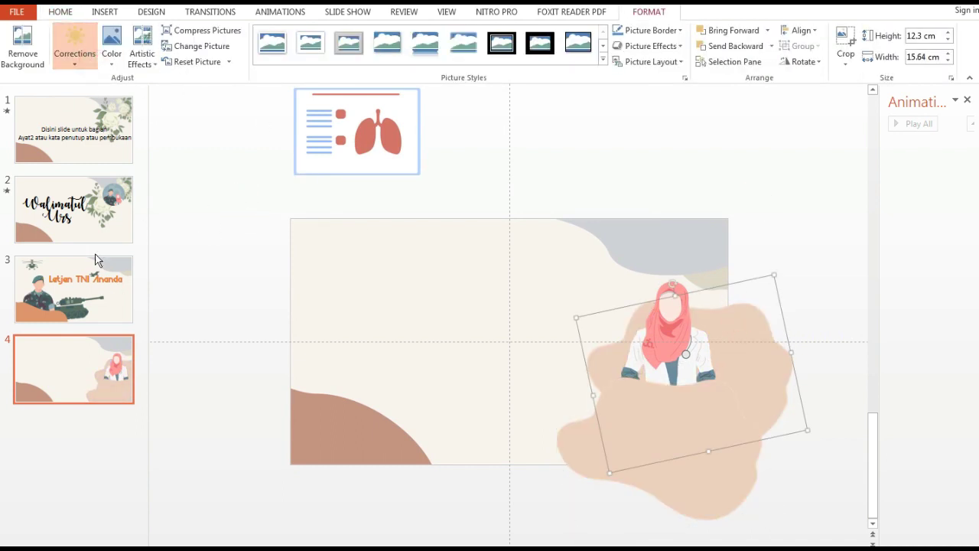
click(709, 487)
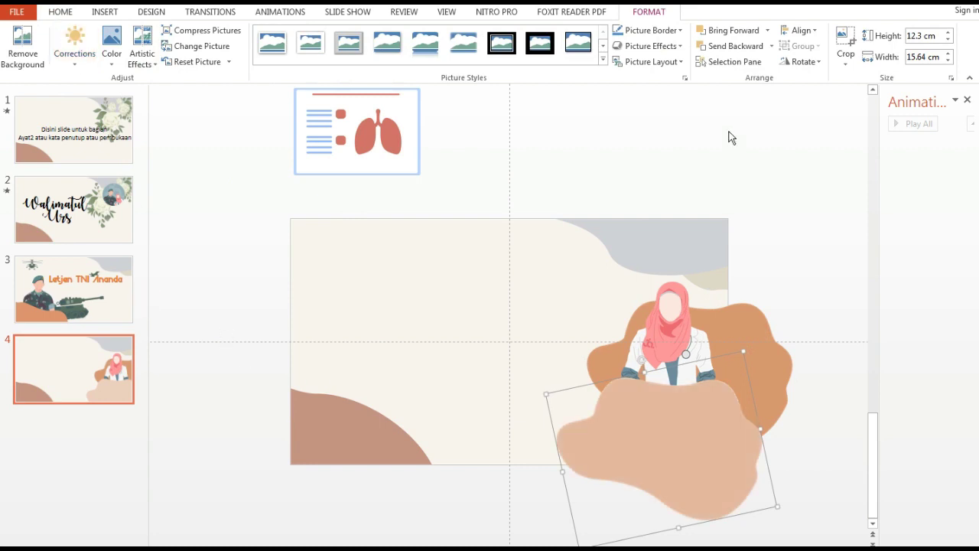
drag(665, 315, 631, 326)
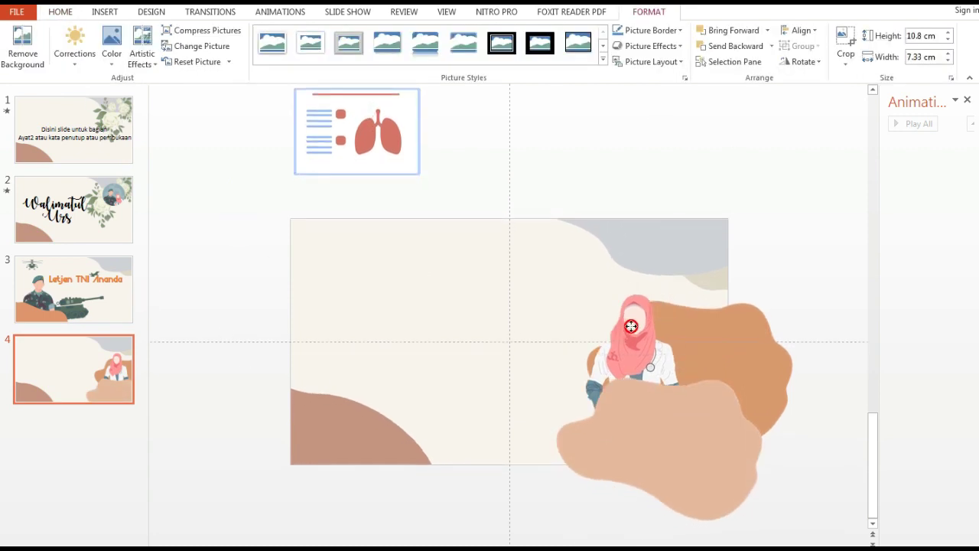
mouse_move(294, 88)
mouse_down()
mouse_move(345, 156)
mouse_move(696, 315)
mouse_up()
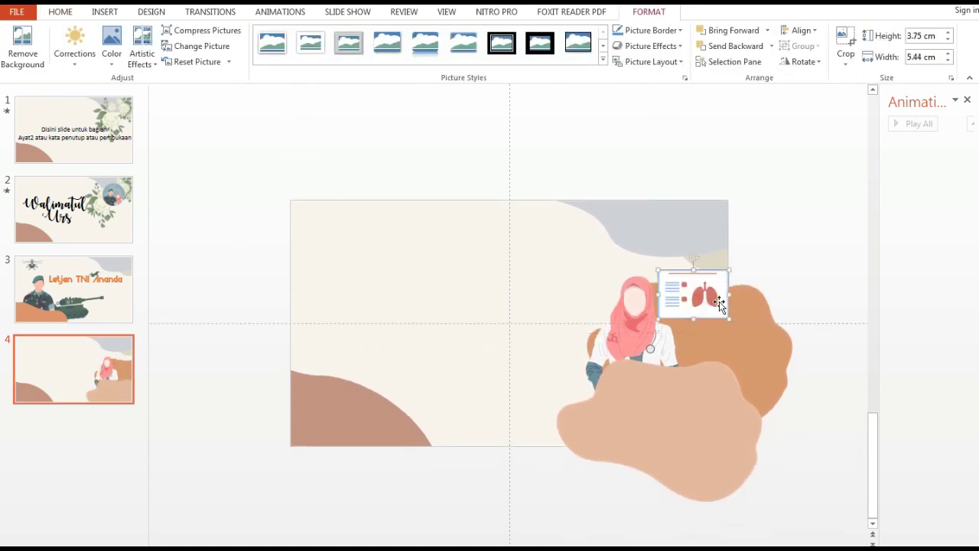
key(Escape)
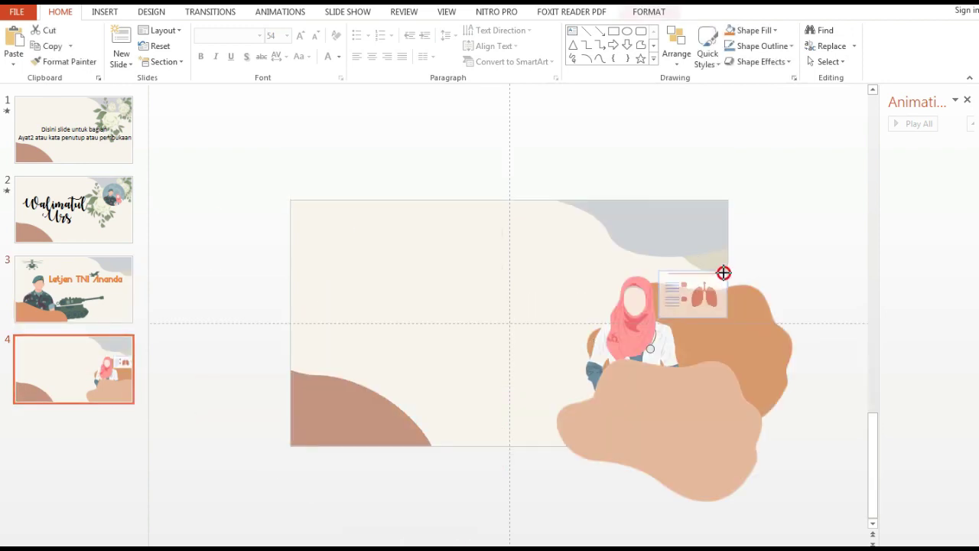
Add an empty WordArt text box to slide 4.
click(105, 11)
click(583, 37)
click(582, 99)
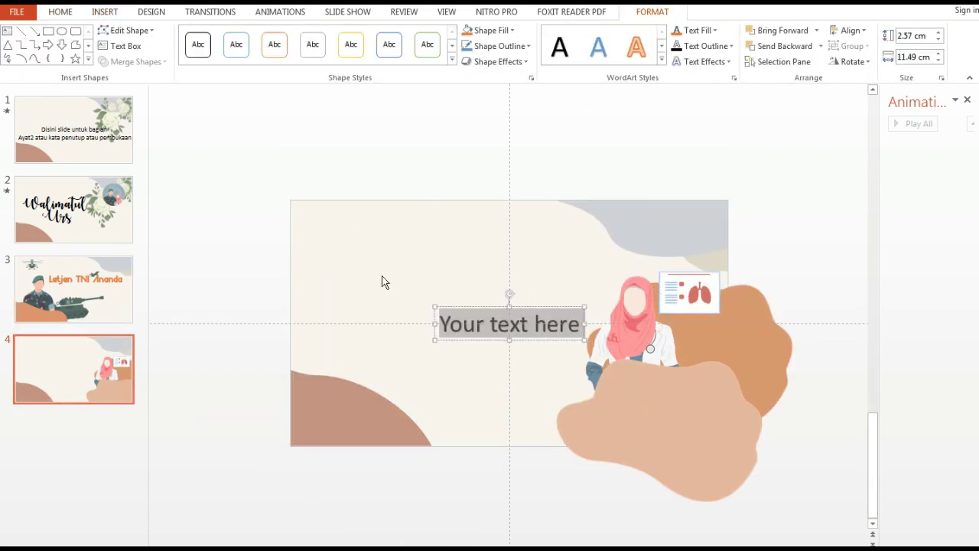
Make the Dr. Adinda name a larger Beatifuly script heading, nudged up-left.
text(Dr. Adinda)
drag(408, 266, 399, 254)
click(59, 12)
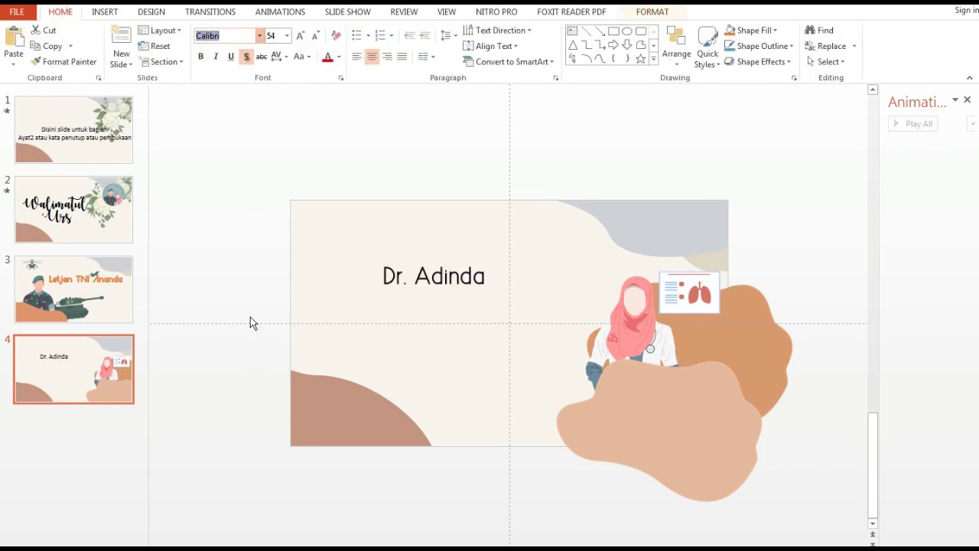
key(alt+Down)
click(368, 341)
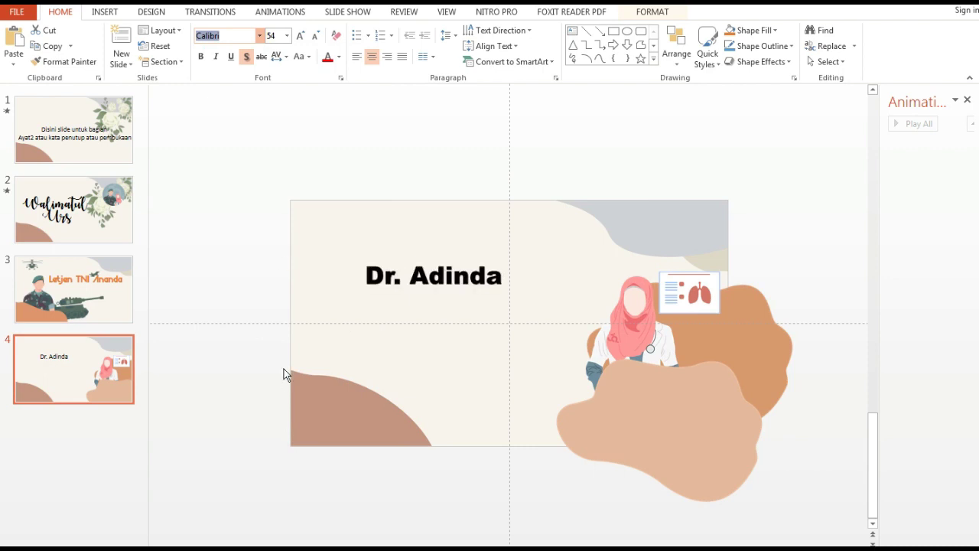
click(299, 36)
click(300, 36)
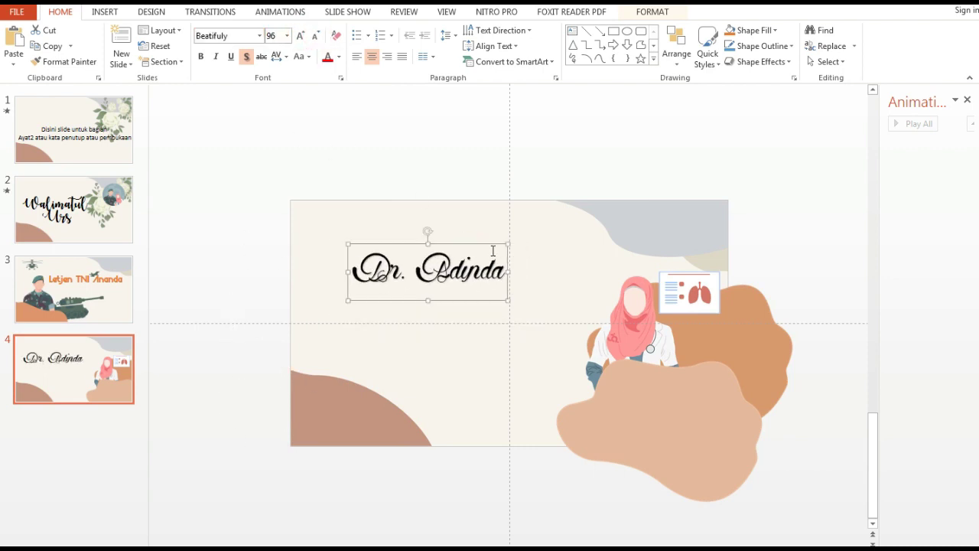
click(300, 36)
Try tilting the doctor picture, revert it, and give the Dr. Adinda text an orange fill.
click(633, 344)
drag(633, 262, 671, 260)
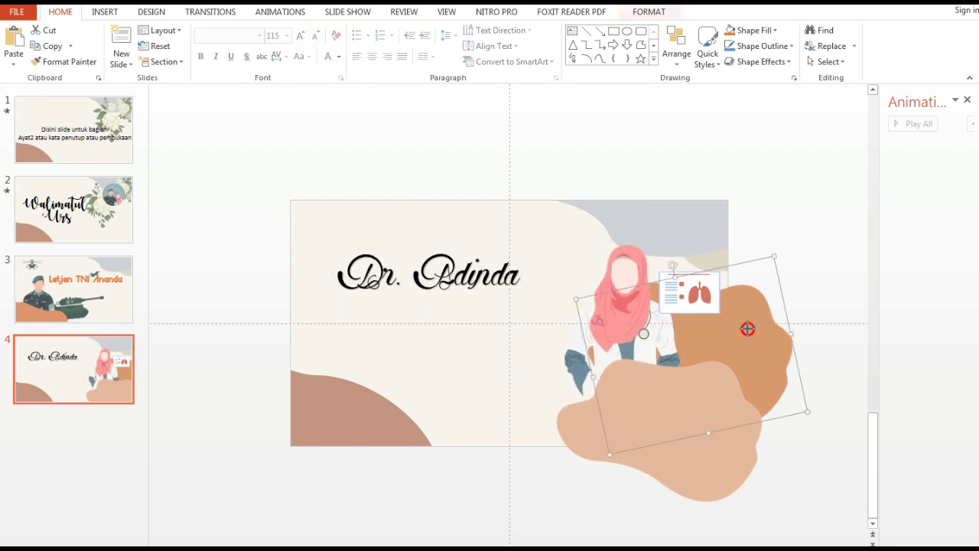
key(Escape)
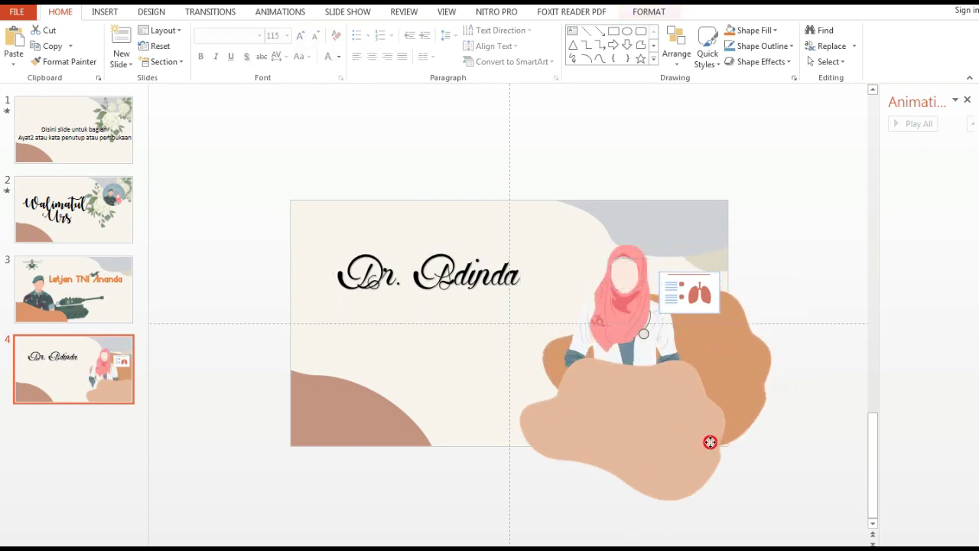
click(509, 249)
click(647, 12)
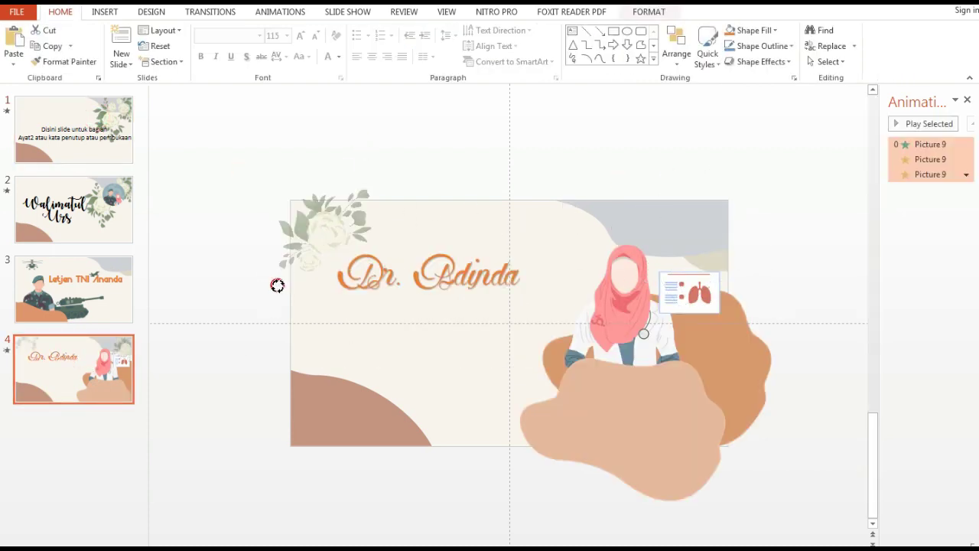
Export the presentation as the video TNI.mp4 on the FD (G:) drive.
click(339, 181)
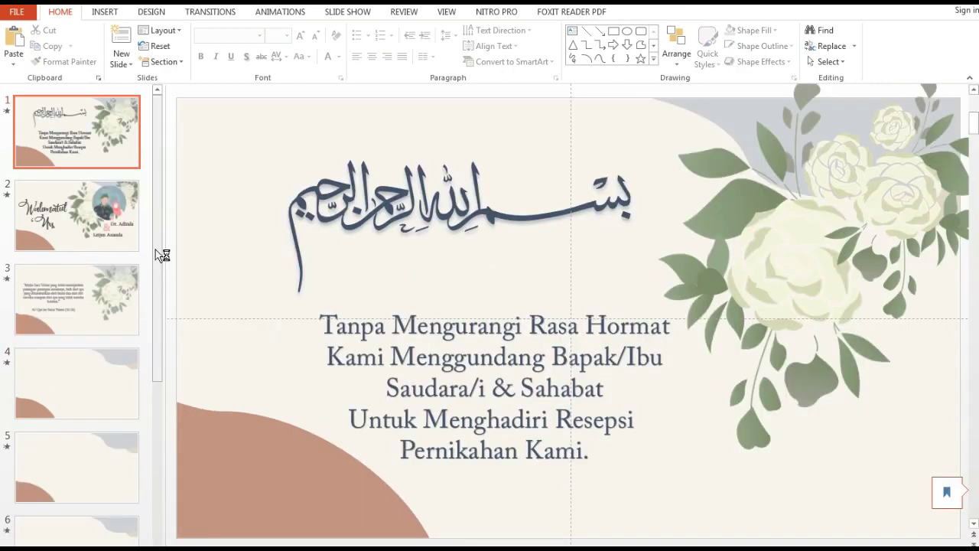
drag(160, 231, 160, 409)
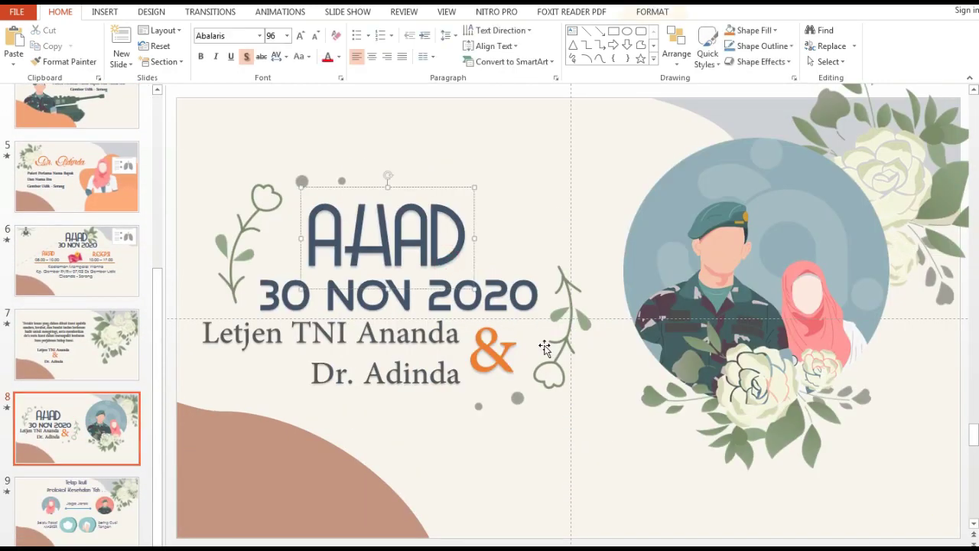
click(77, 509)
click(27, 11)
click(25, 225)
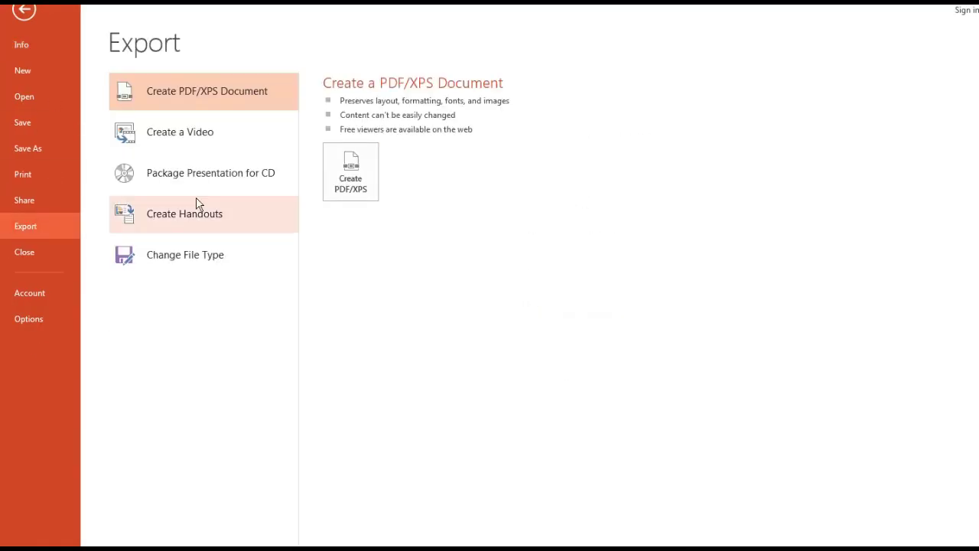
click(183, 131)
click(267, 277)
click(212, 305)
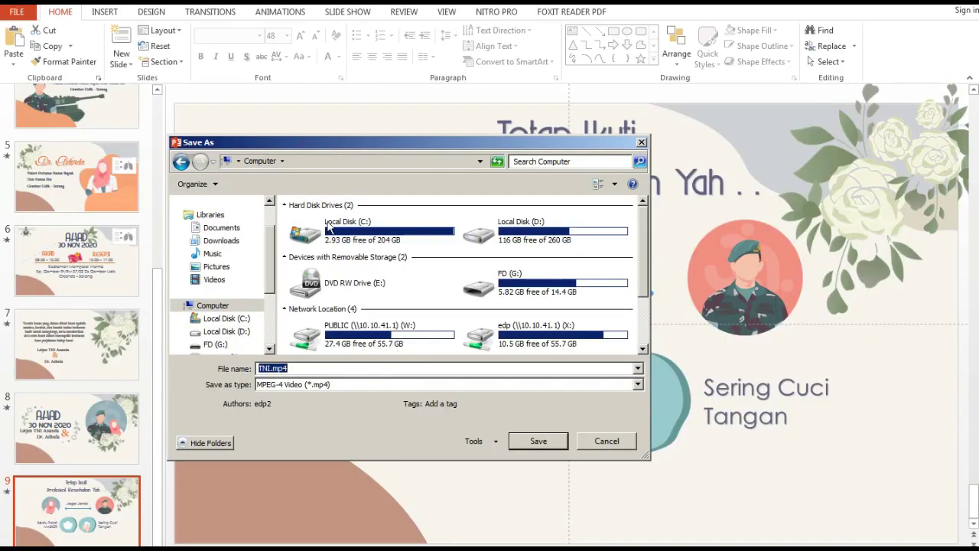
click(215, 344)
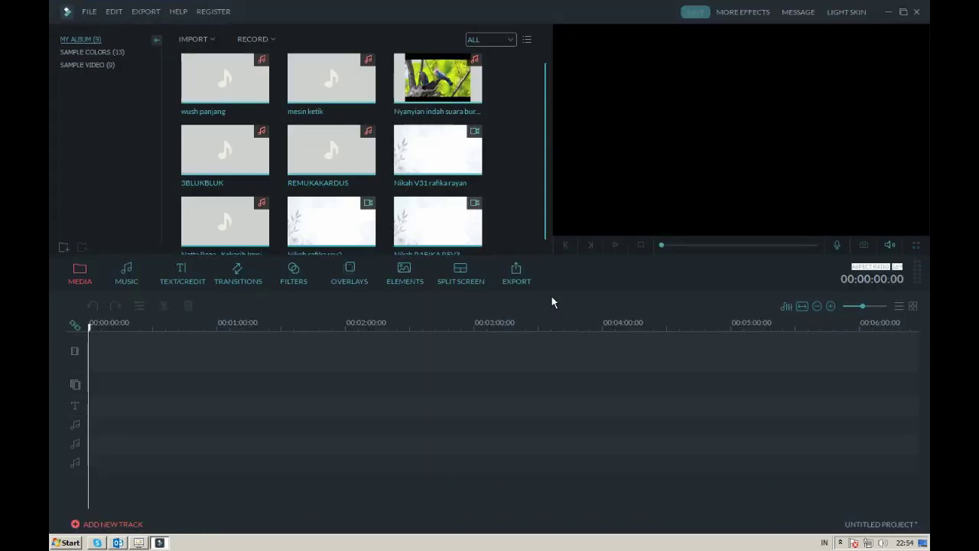
Import TNI Rev1.mp4 from the NIKAH TNI folder into the Filmora media library.
click(194, 39)
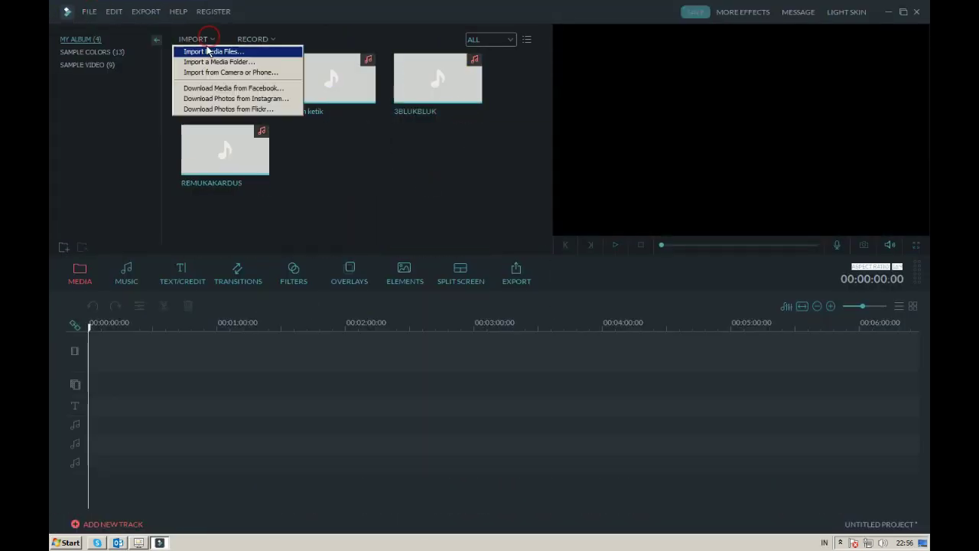
click(216, 29)
double_click(350, 197)
click(451, 247)
click(522, 335)
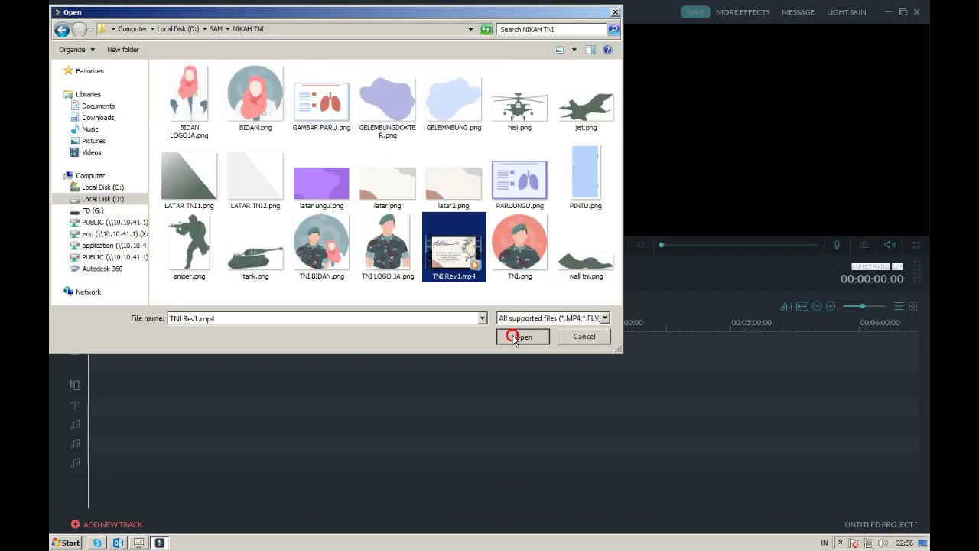
Import 'intro 2021 v2 sound edited' from Documents > Wondershare Filmora > Output and place it at the timeline start.
click(195, 39)
click(211, 50)
click(92, 210)
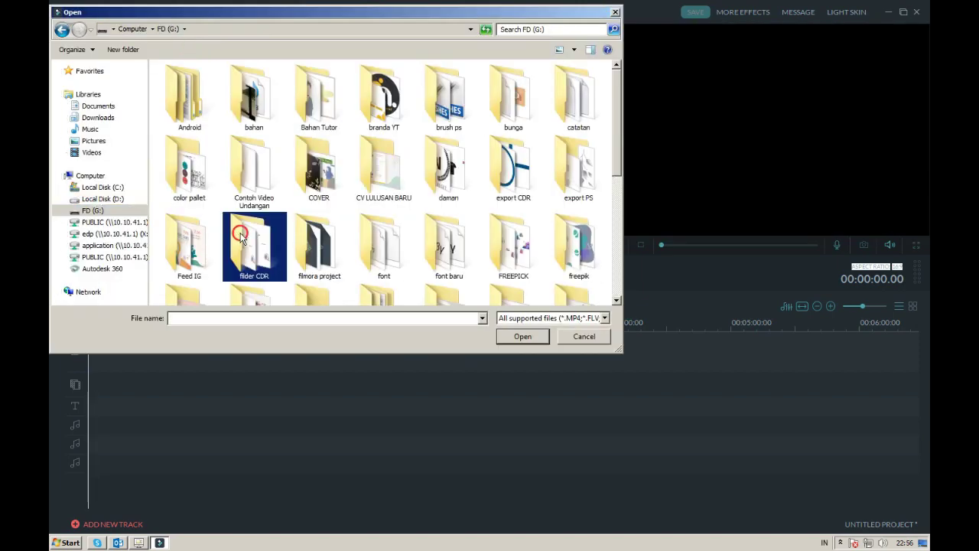
scroll(148, 112, down, 2)
click(142, 107)
click(214, 266)
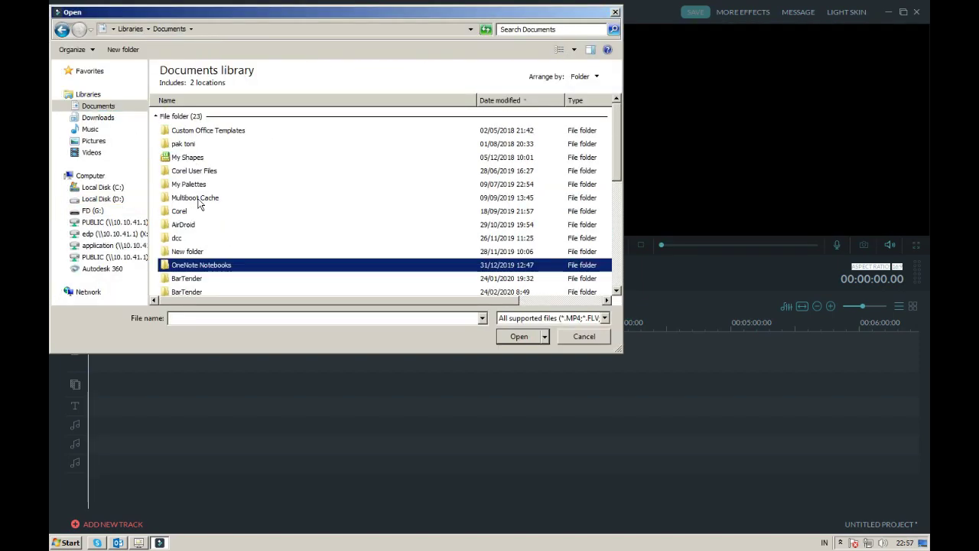
double_click(192, 140)
double_click(188, 170)
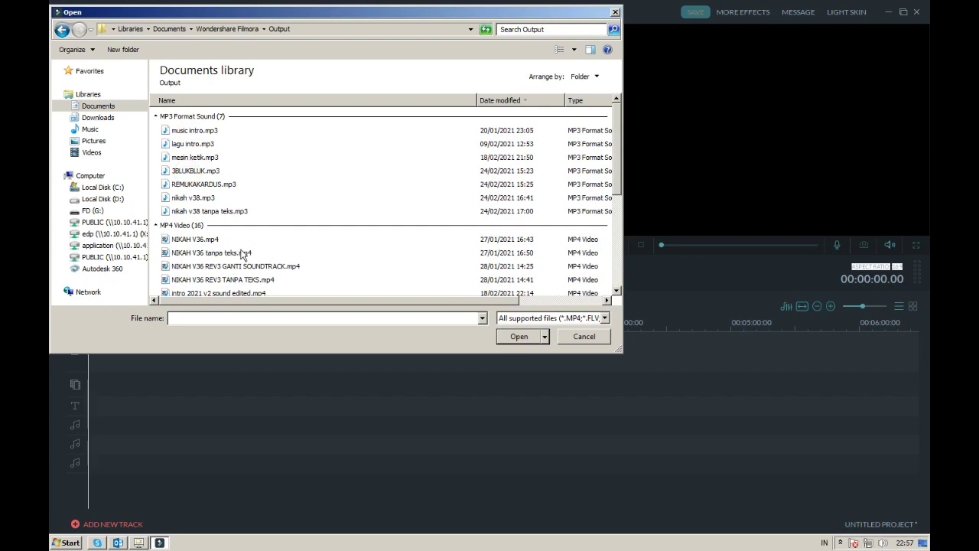
click(218, 293)
click(518, 336)
drag(339, 404, 338, 404)
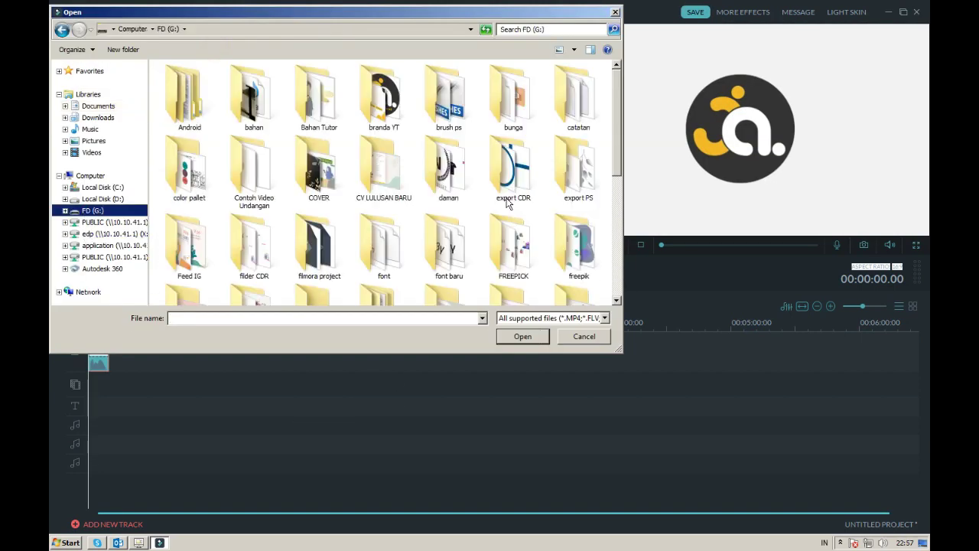
Import the latar udangan.png background image from the FD (G:) drive.
double_click(389, 171)
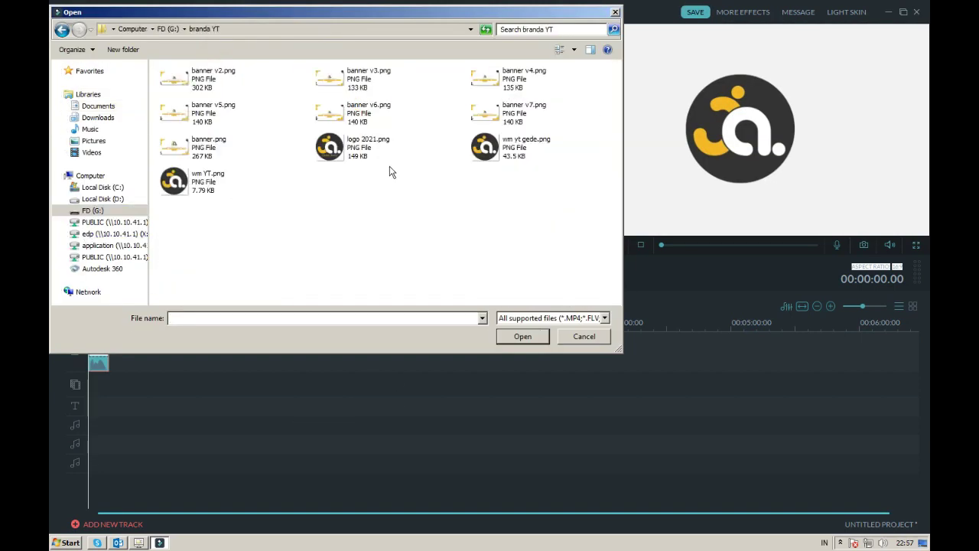
click(62, 29)
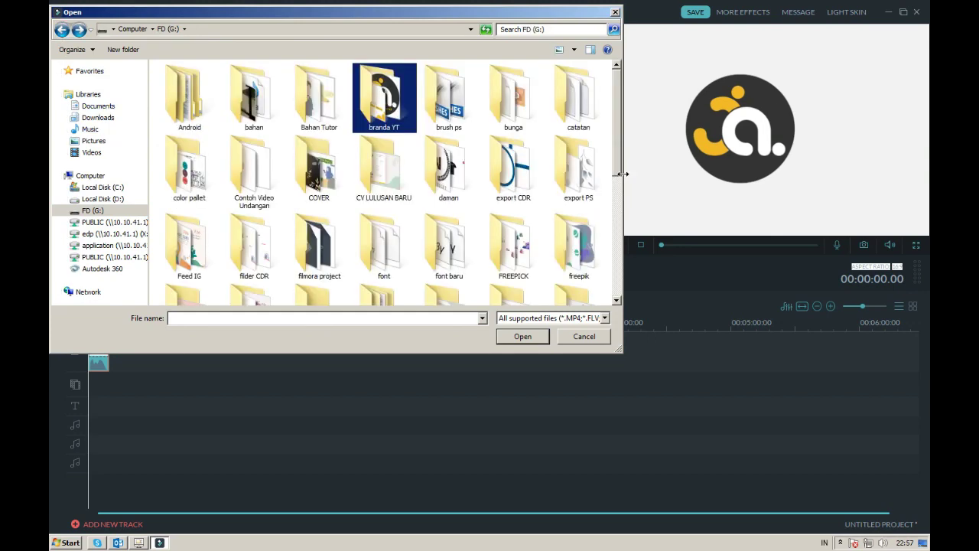
drag(615, 133, 614, 267)
double_click(190, 184)
double_click(328, 214)
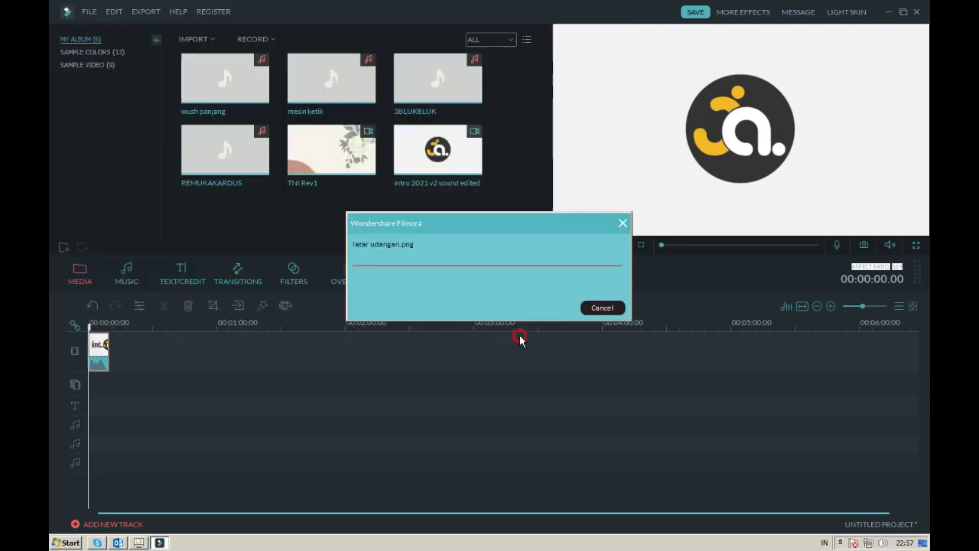
Add the Subtitle 4 title preset to the text track at the intro's end.
click(109, 350)
click(176, 271)
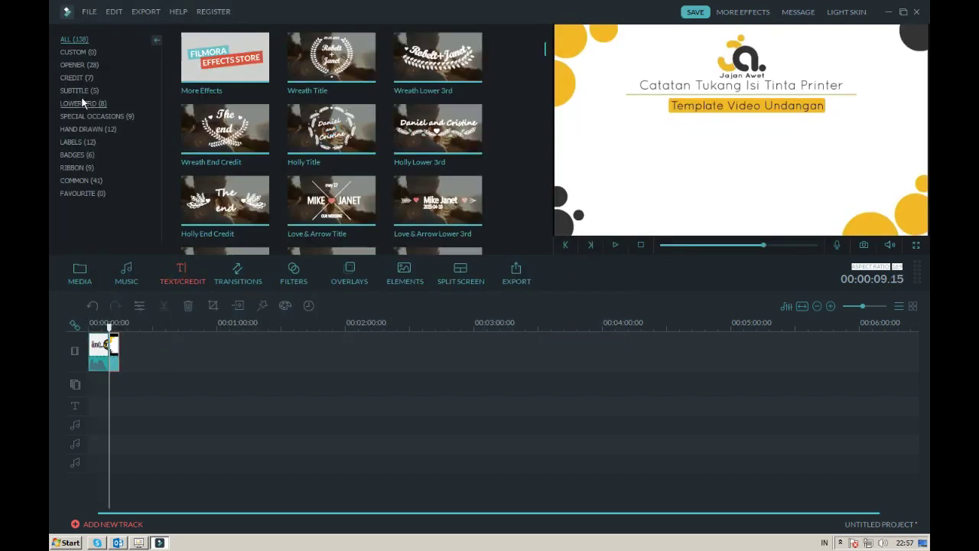
click(76, 90)
drag(225, 57, 108, 422)
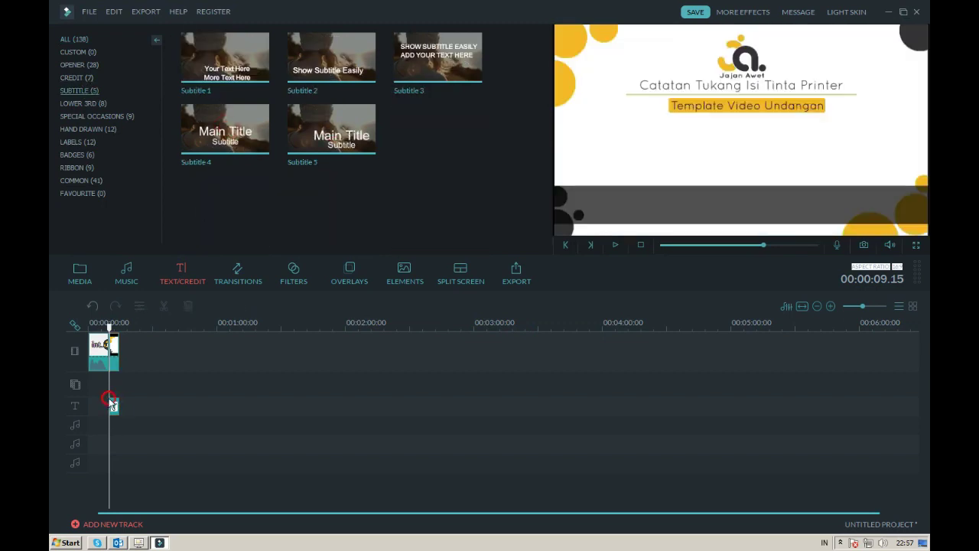
double_click(111, 405)
Retype the title as V39 over 'Template Video Undangan Digital Tanpa Teks / Kosong', centre-aligned beneath.
click(461, 284)
click(812, 55)
double_click(550, 225)
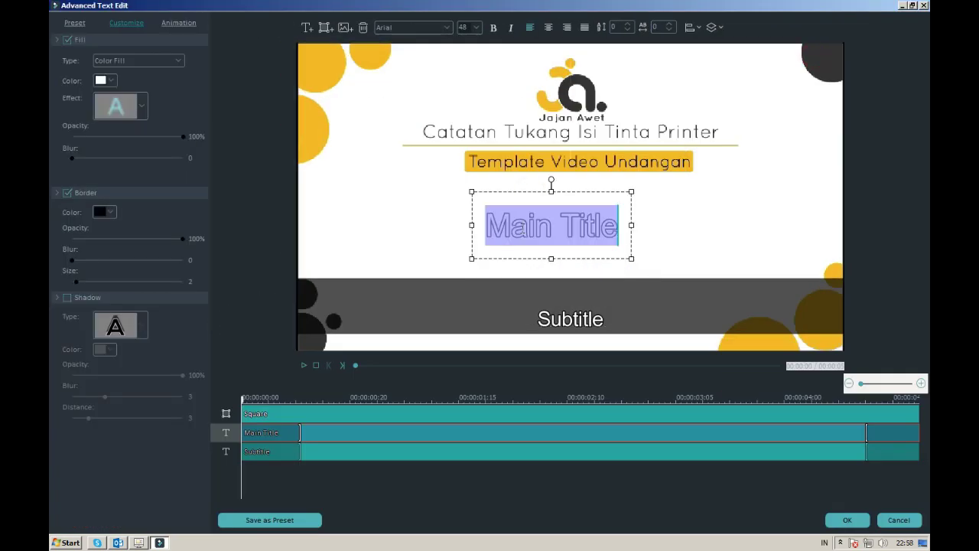
text(V39)
drag(497, 186, 561, 169)
click(570, 319)
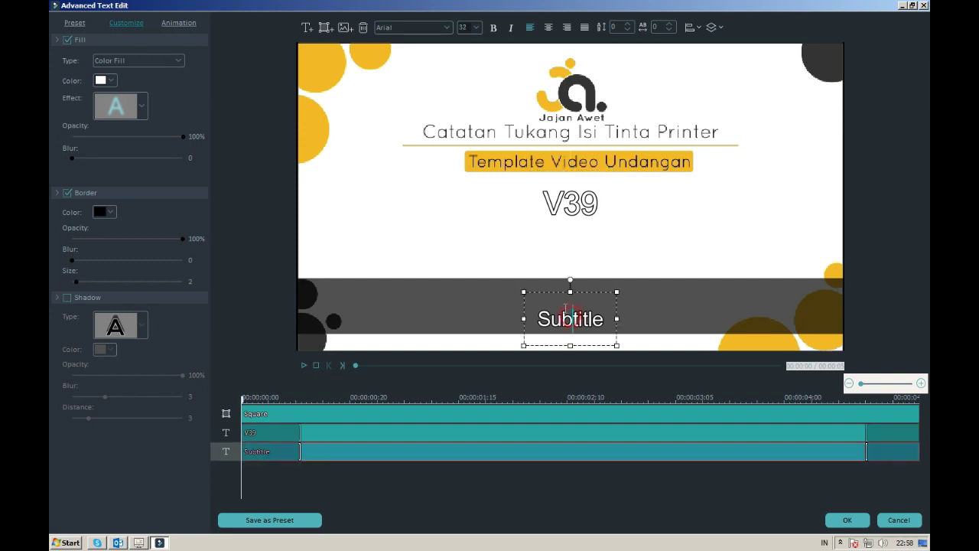
drag(570, 319, 535, 237)
double_click(531, 240)
text(Template Video Undangan Digita)
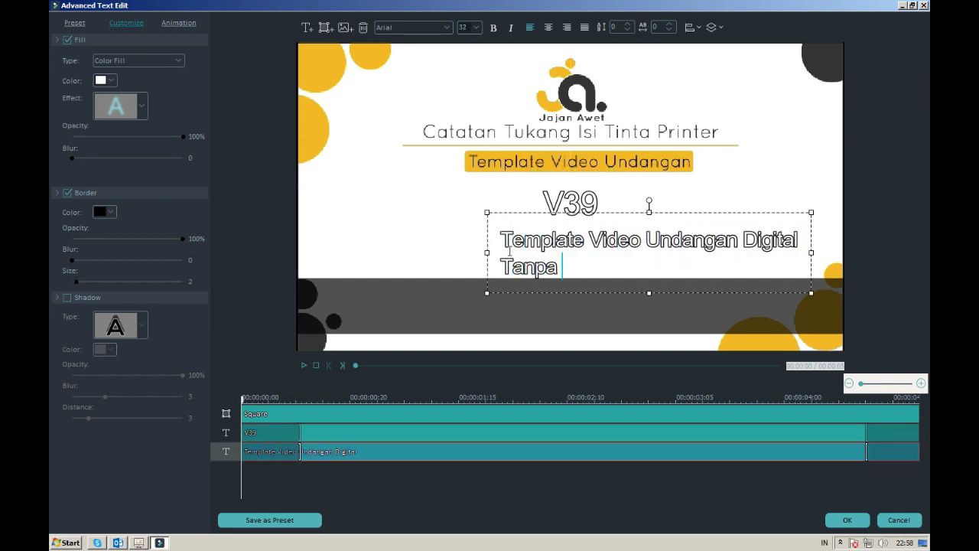
click(548, 28)
Delete the grey band, centre the subtitle under V39, and apply the title.
click(432, 313)
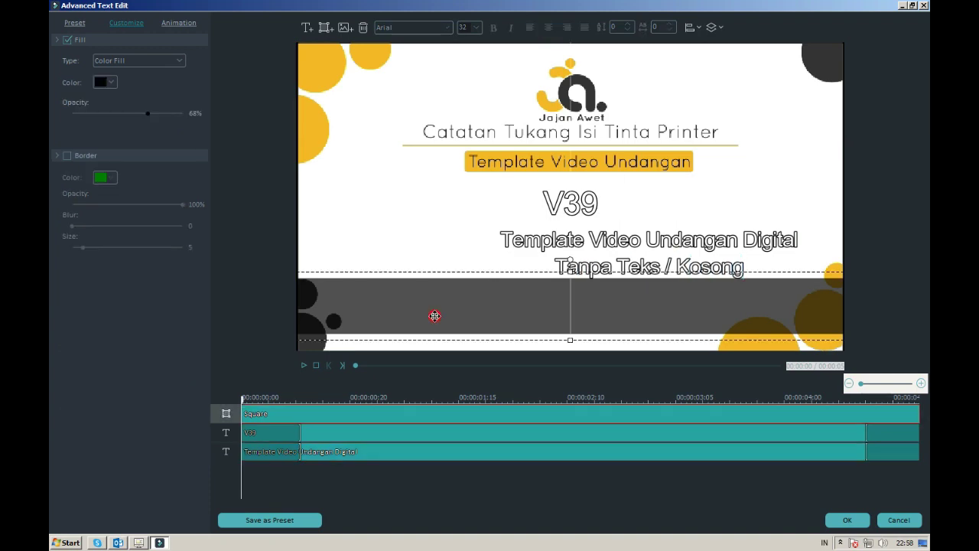
key(Delete)
drag(647, 207, 655, 217)
click(847, 520)
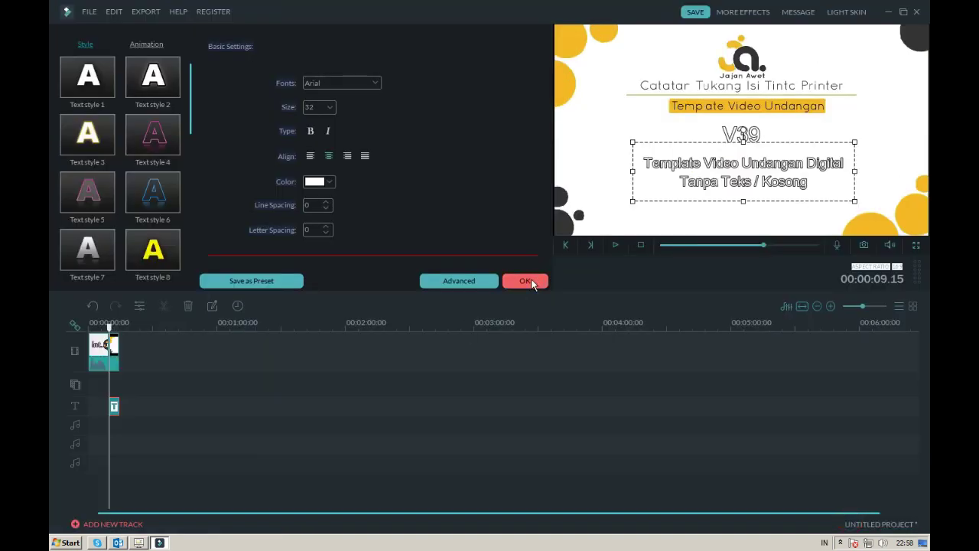
Shorten the background image clip's duration and place TNI Rev1 after the title.
double_click(117, 358)
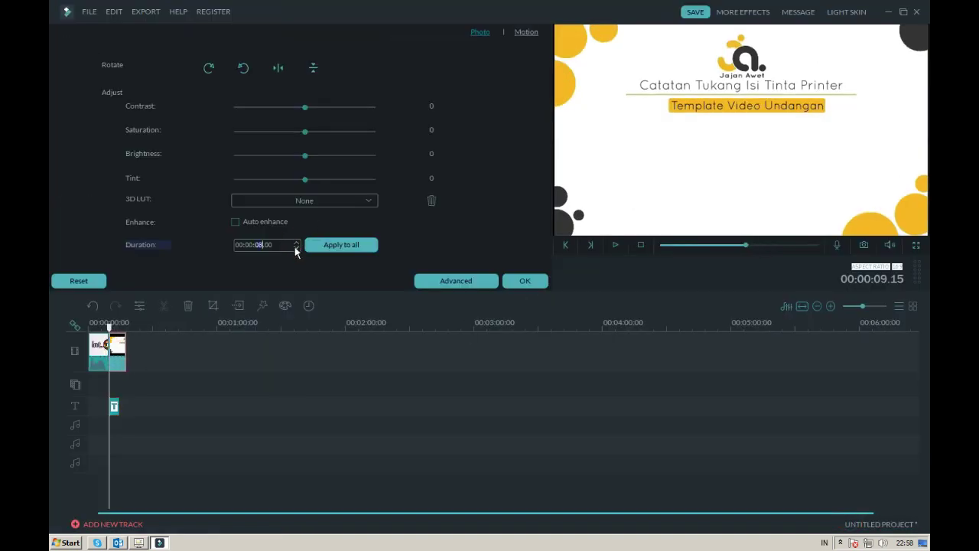
key(Return)
double_click(127, 411)
key(Return)
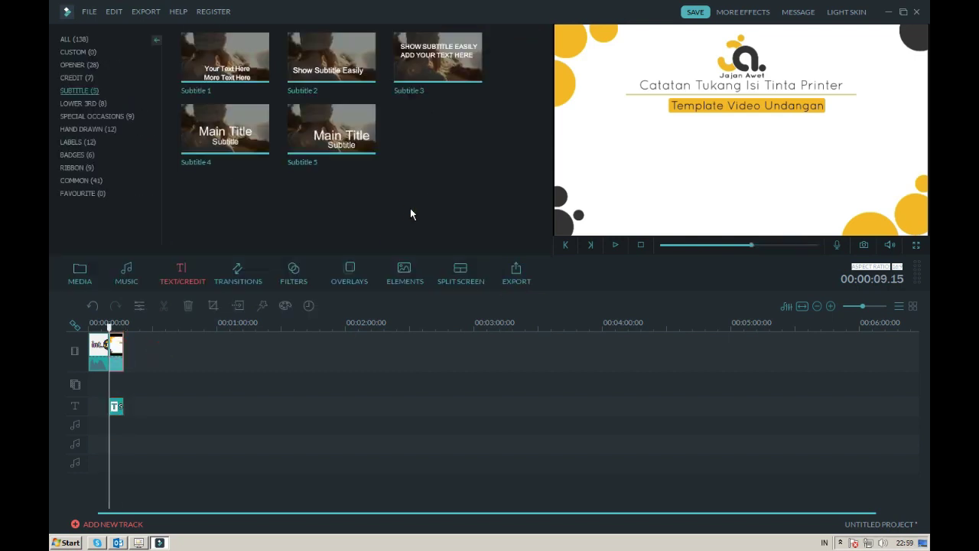
click(79, 271)
drag(331, 149, 205, 359)
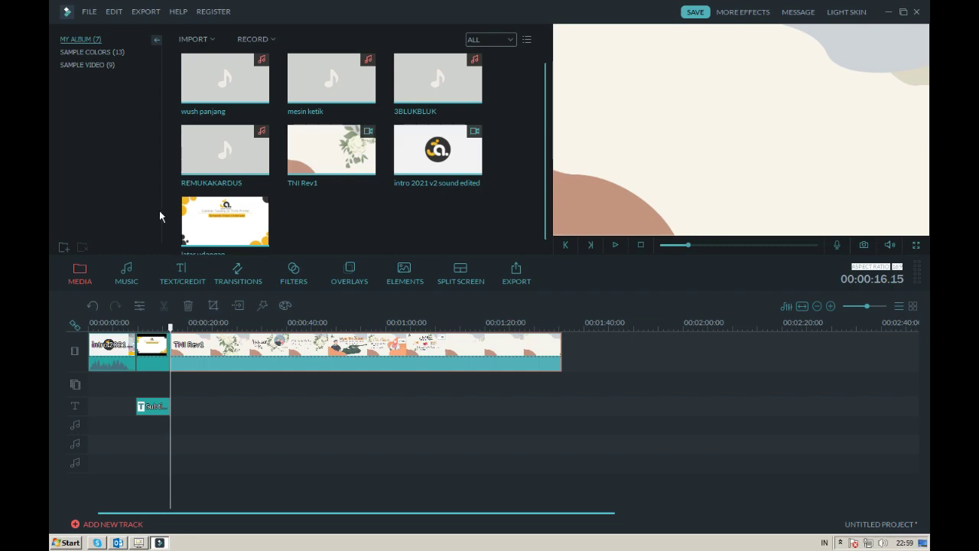
Import Beautiful In White from FD (G:) > Music > soundtrack onto the audio track.
click(197, 39)
click(93, 210)
double_click(382, 104)
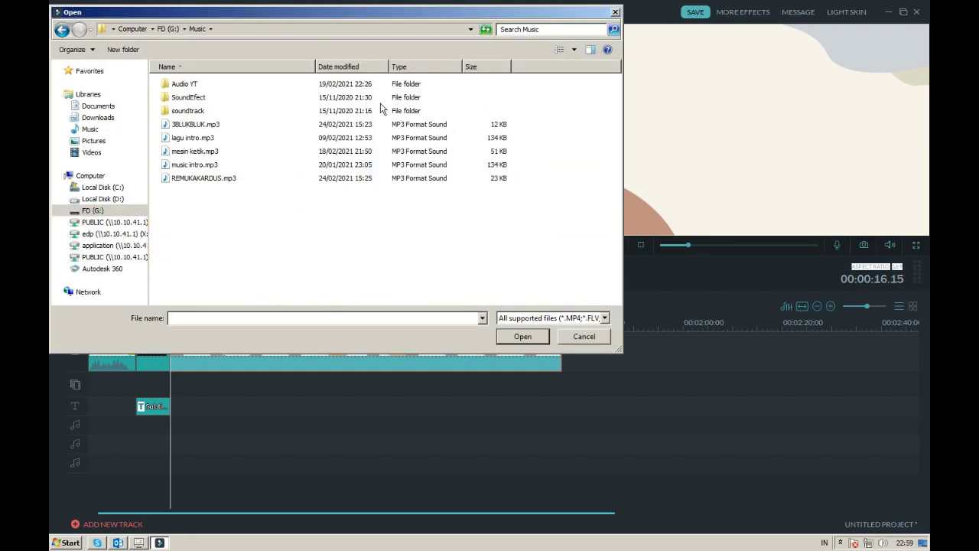
double_click(187, 111)
double_click(222, 83)
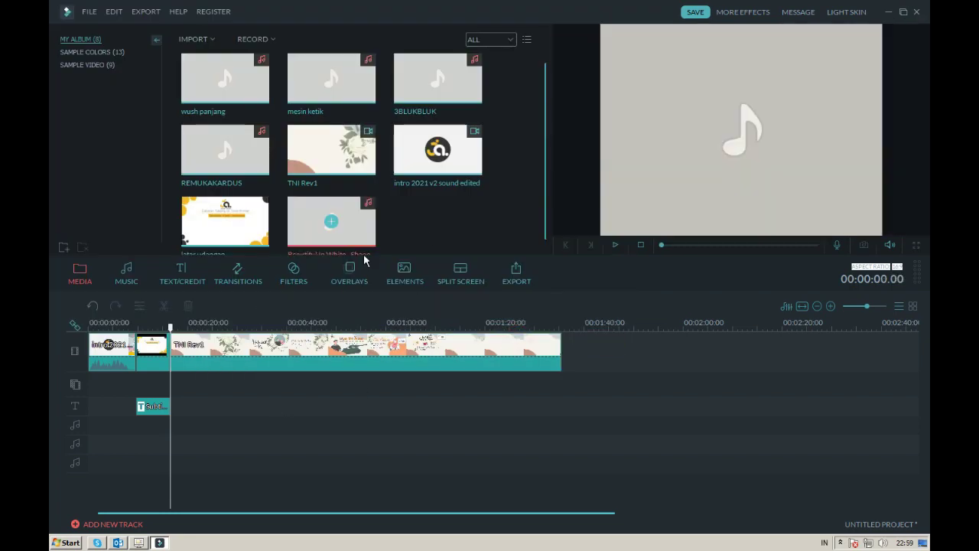
drag(331, 223, 193, 380)
Cut off the song's opening at about 33 seconds and preview the music.
click(614, 244)
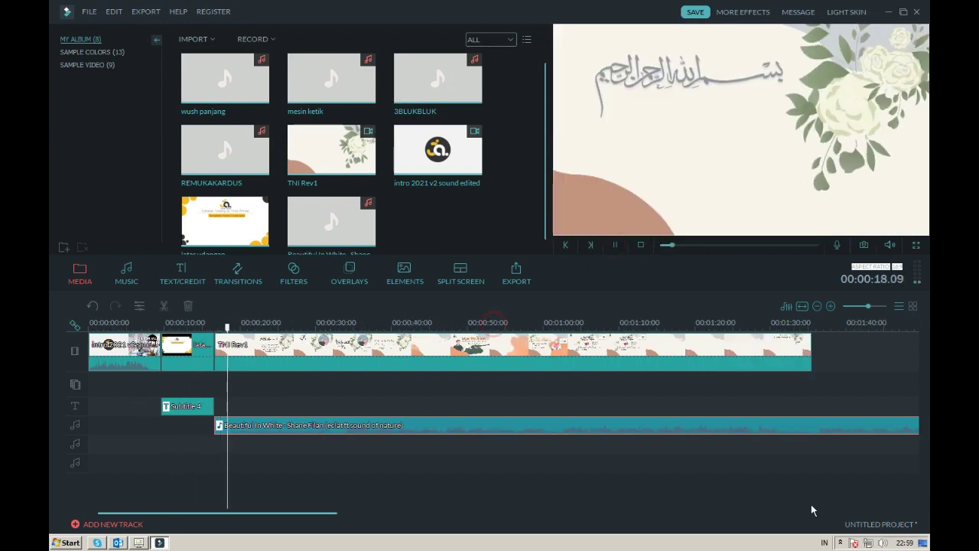
click(343, 324)
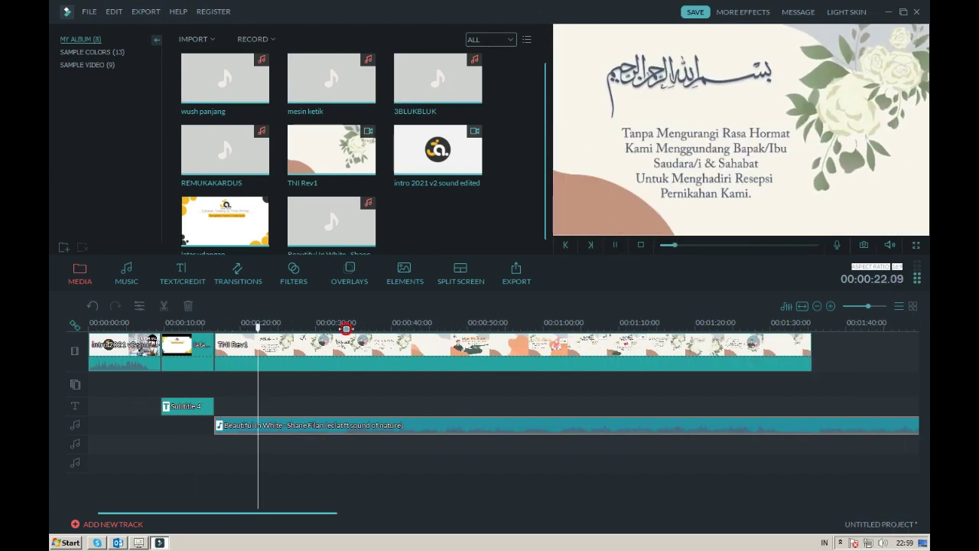
click(376, 431)
key(ctrl+b)
key(Delete)
drag(398, 424, 271, 424)
key(space)
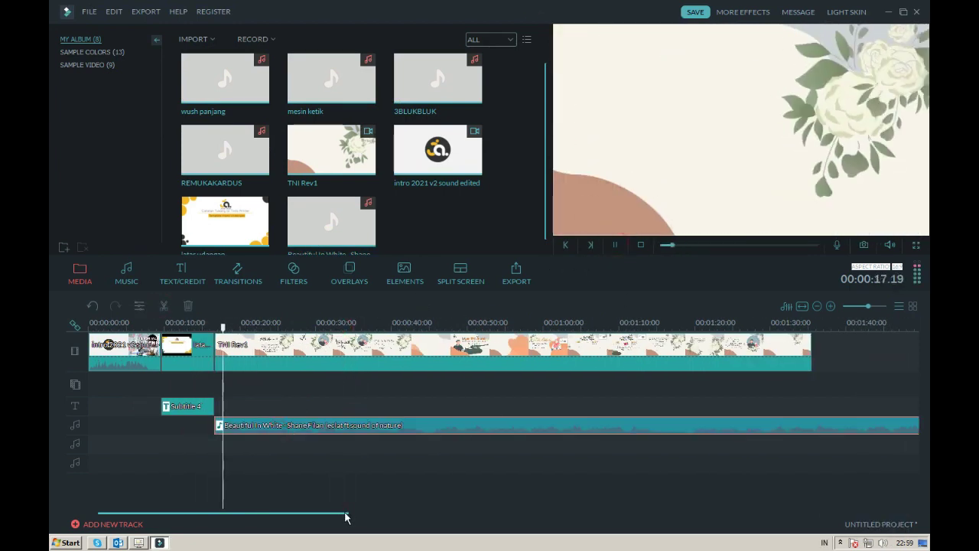
scroll(352, 339, right, 2)
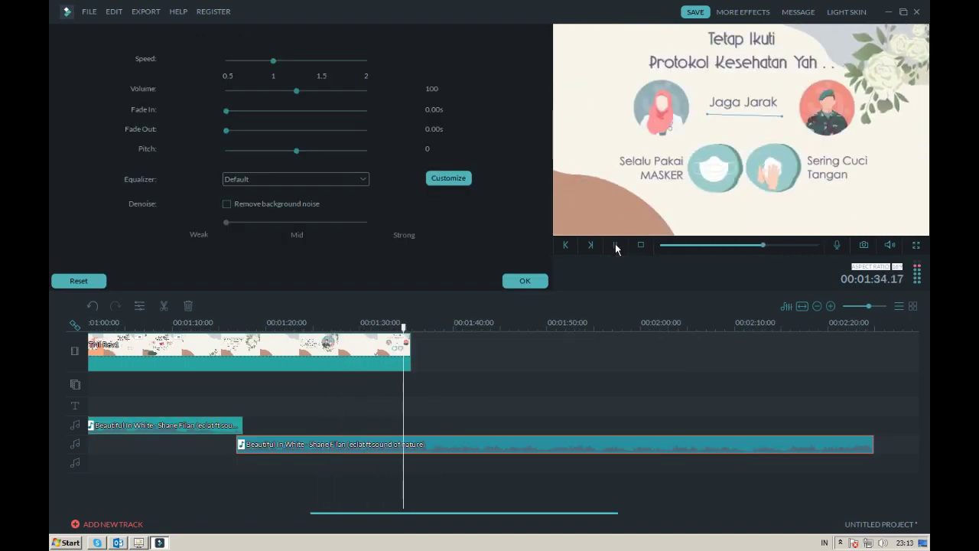
Cut the music tail where the slides end, then preview the ending and whole project.
click(615, 244)
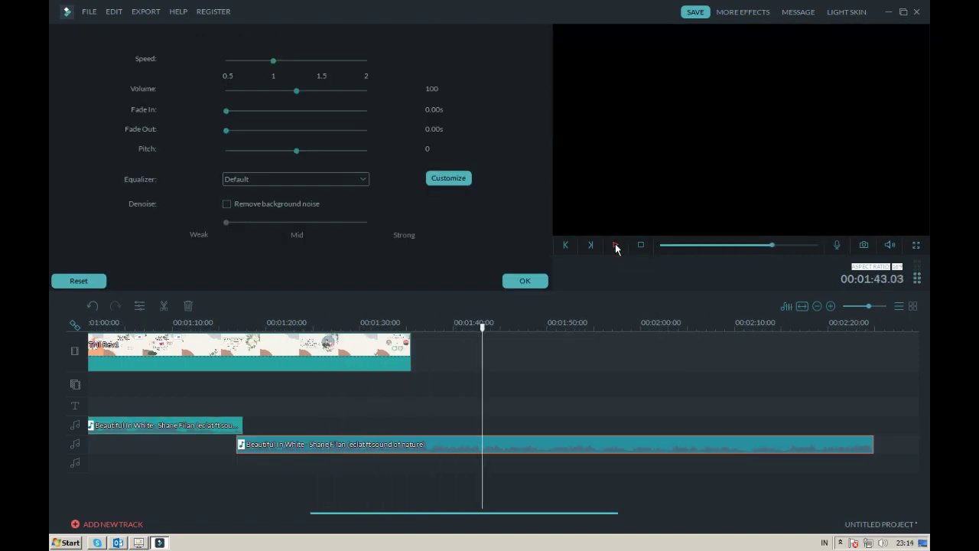
click(480, 327)
key(ctrl+b)
key(Delete)
click(236, 322)
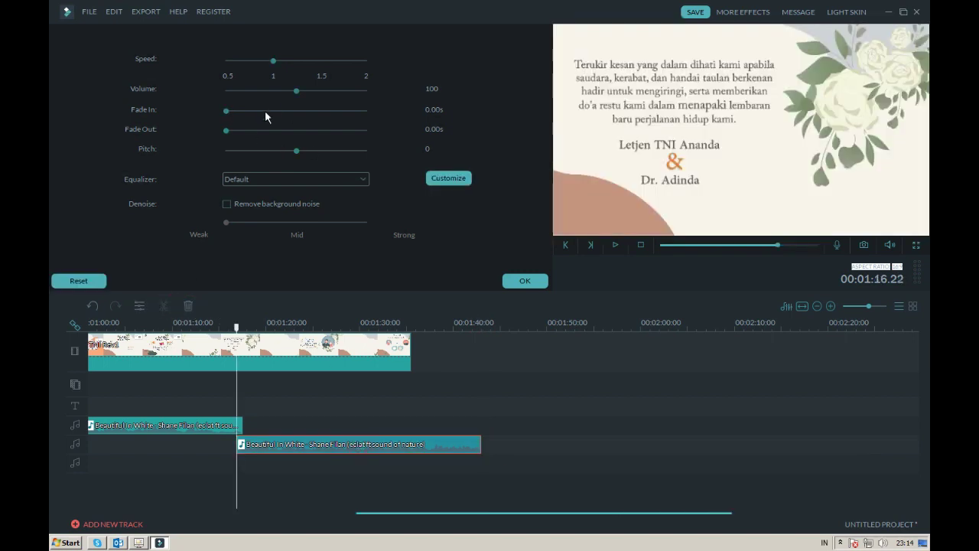
click(520, 281)
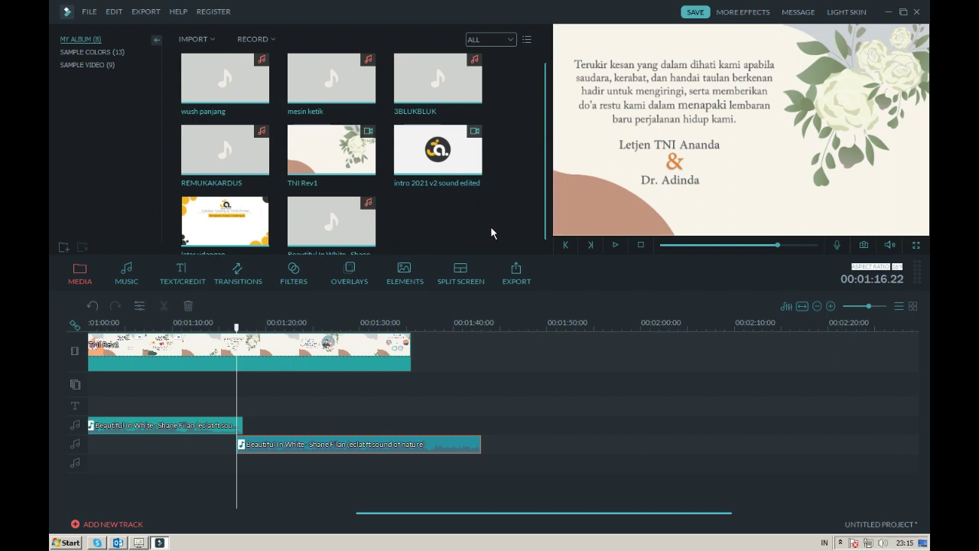
click(616, 245)
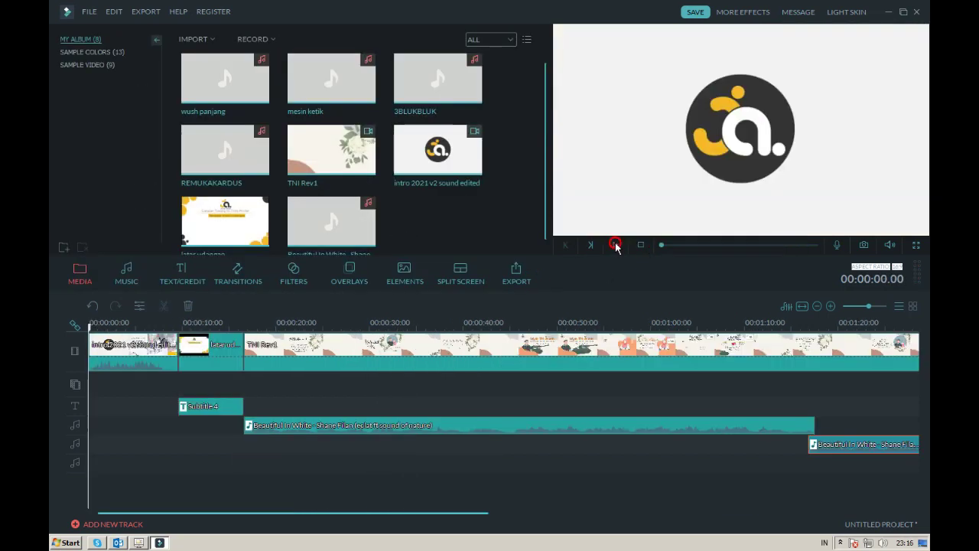
click(616, 245)
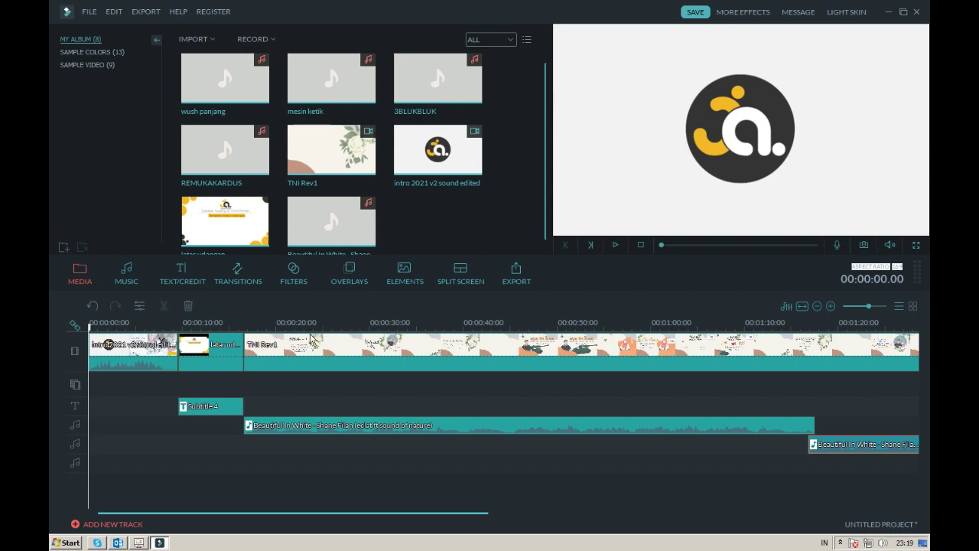
Delete the latar udangan clip, close the gap, and export MP4 'tni nikah untuk tutor'.
click(210, 348)
key(Delete)
drag(356, 425, 290, 425)
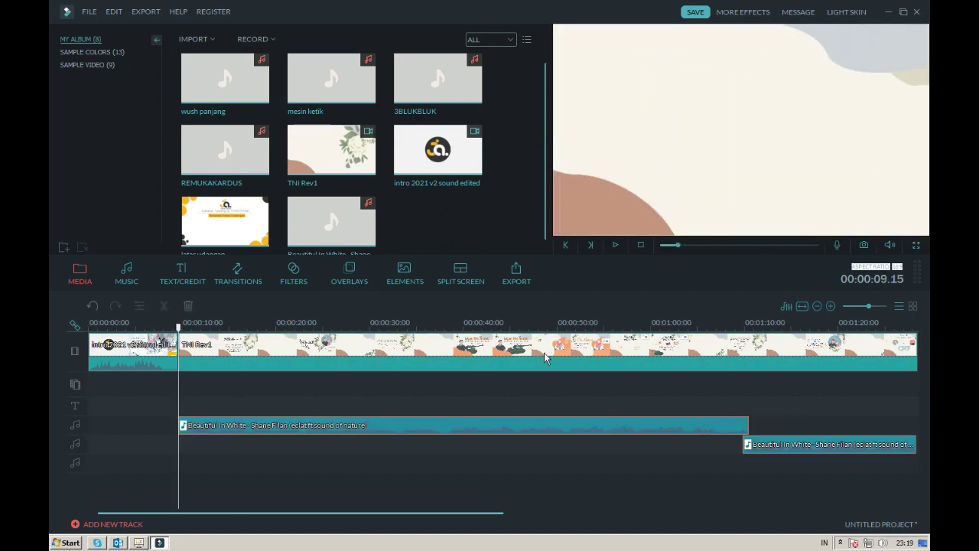
click(516, 273)
text(tni nikah untuk tutor)
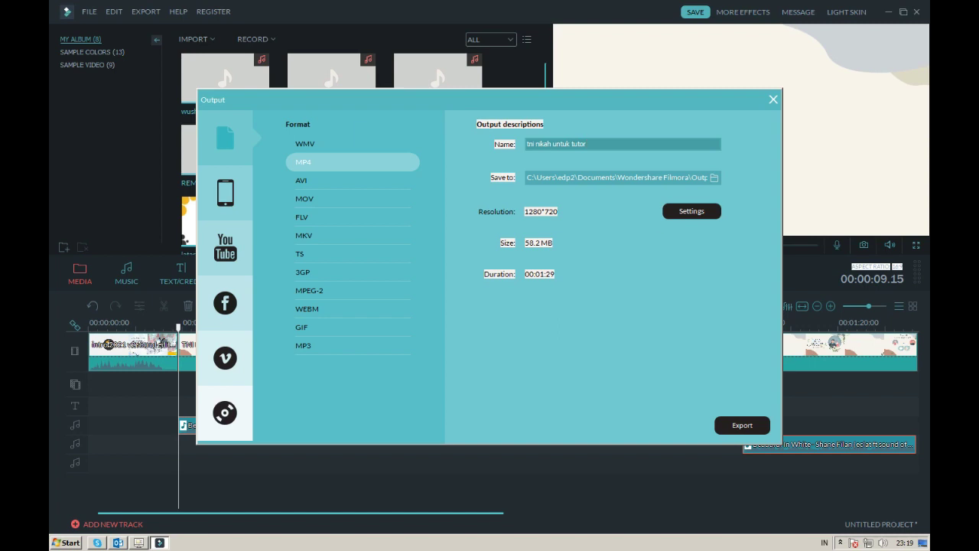
click(740, 424)
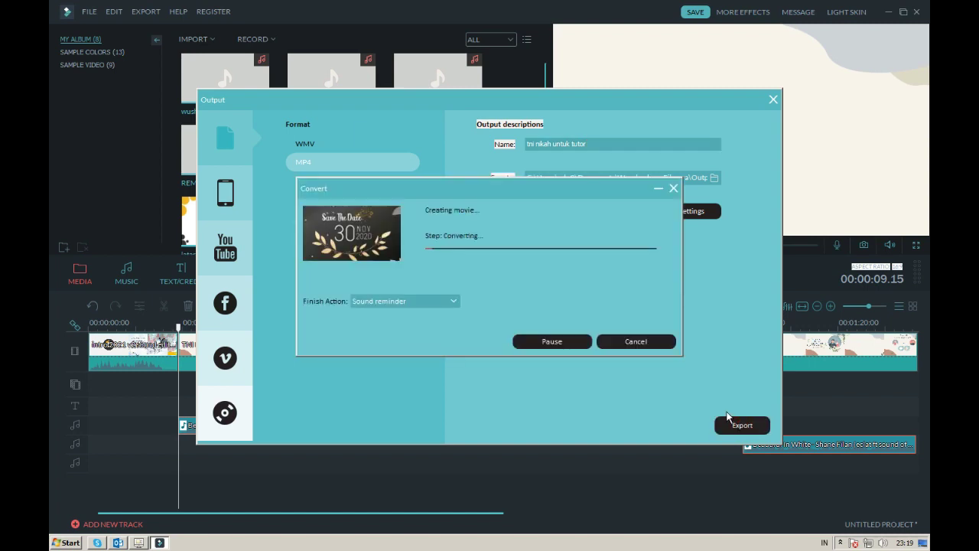